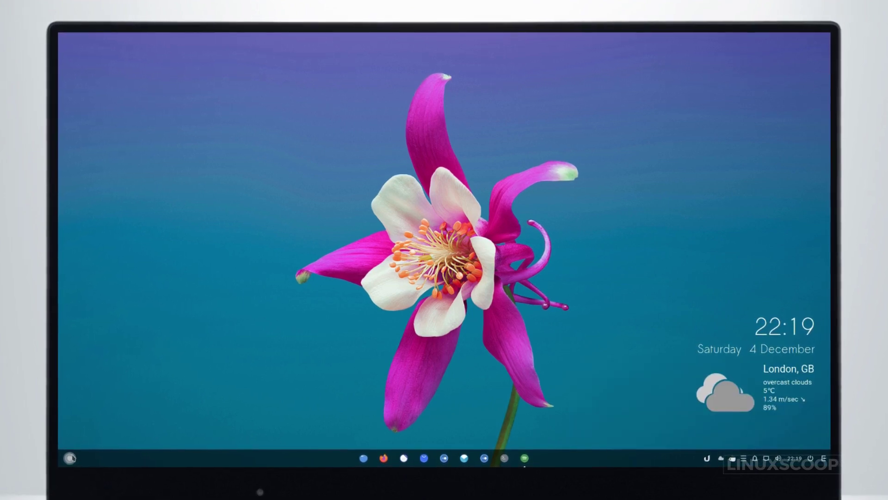
Search the application menu for 'budgie', then 'system', and dismiss it.
click(71, 458)
text(budgie)
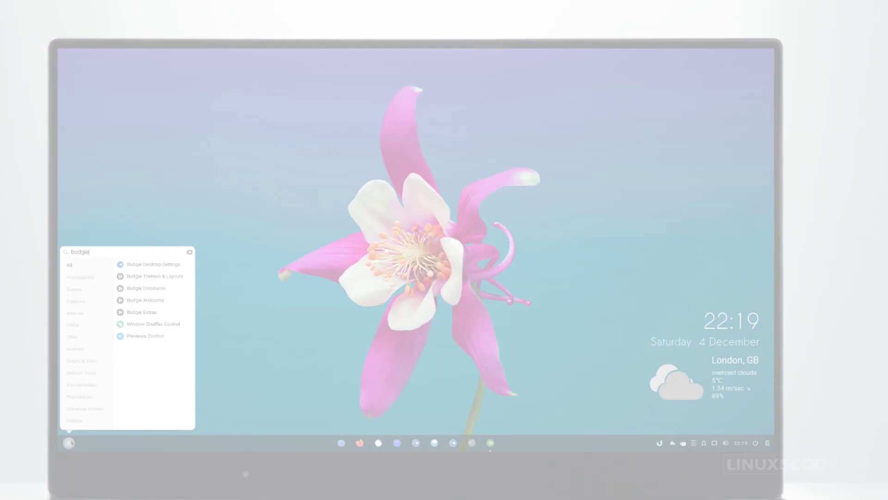
key(ctrl+a)
text(system)
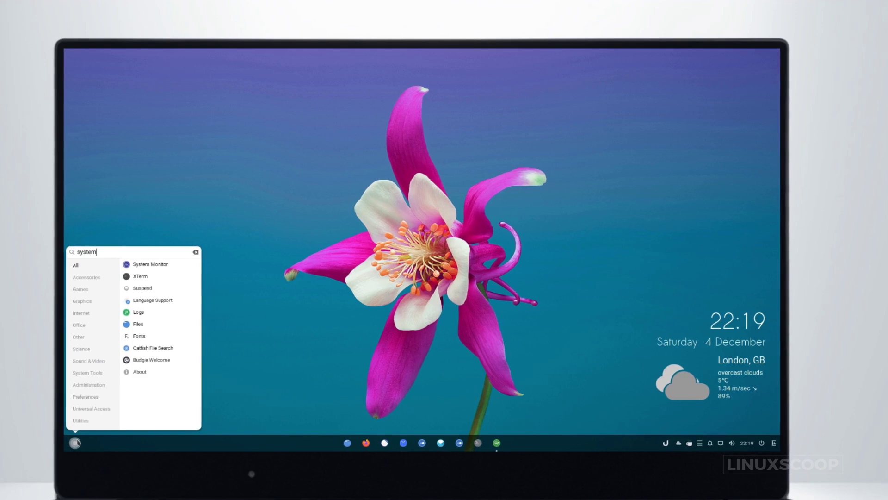
key(Escape)
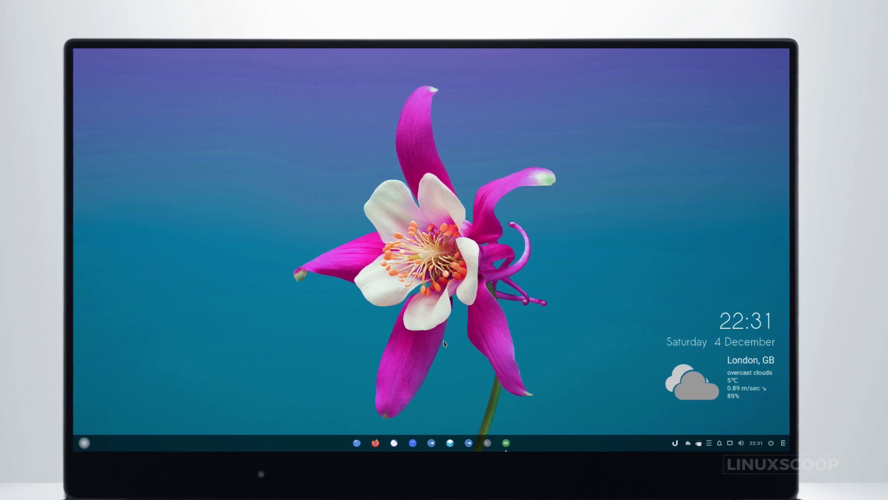
Launch Files, Software and Budgie Desktop Settings from the Alt+F2 launcher, closing each in turn.
key(alt+F2)
text(f)
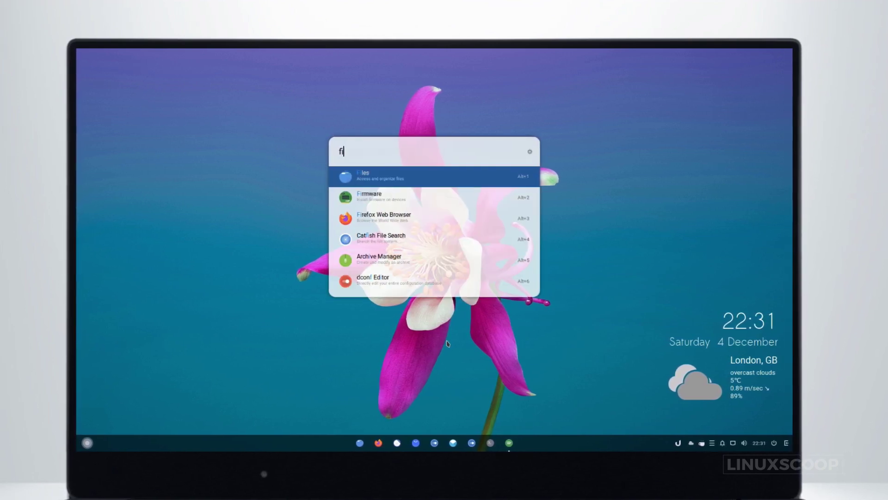
key(Return)
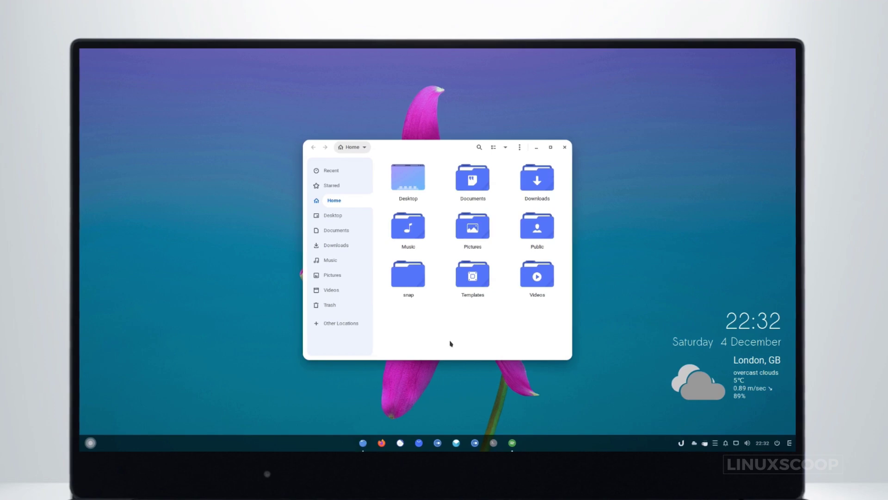
key(ctrl+q)
key(alt+F2)
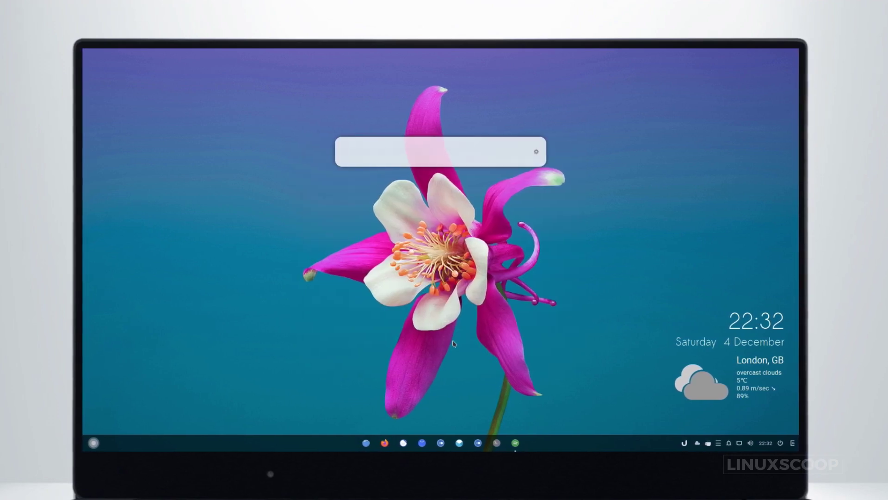
text(so)
key(Return)
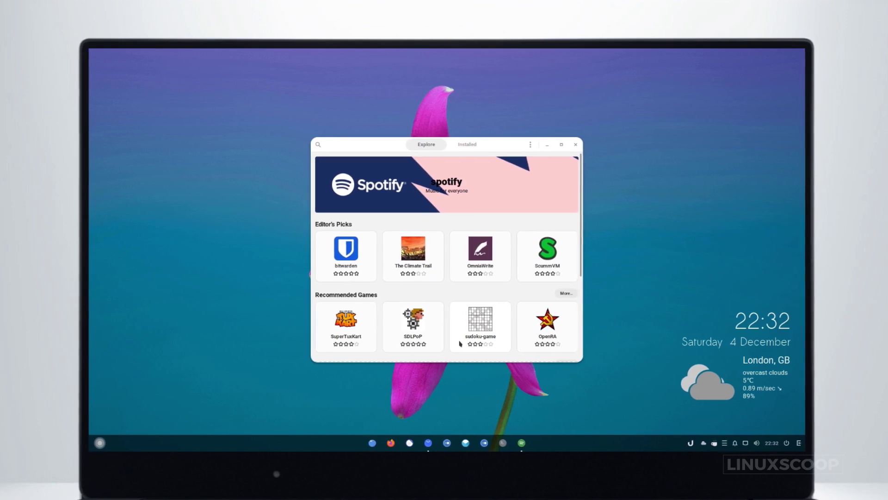
key(alt+F2)
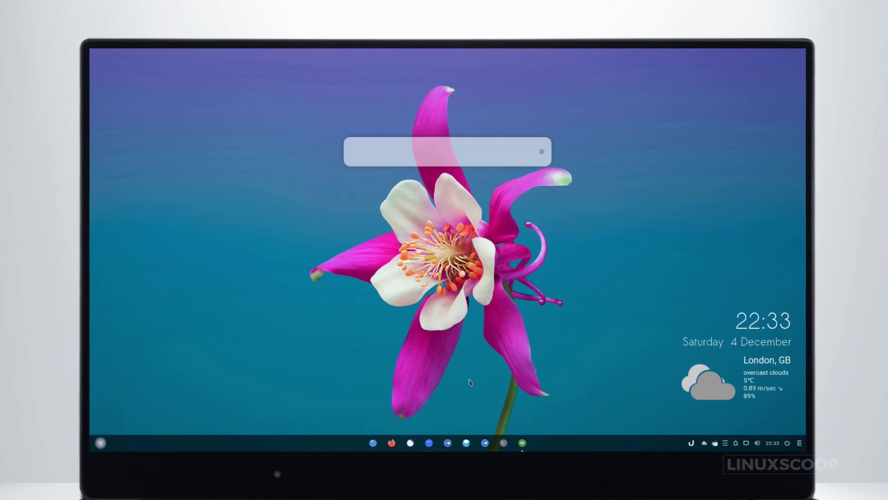
text(budg)
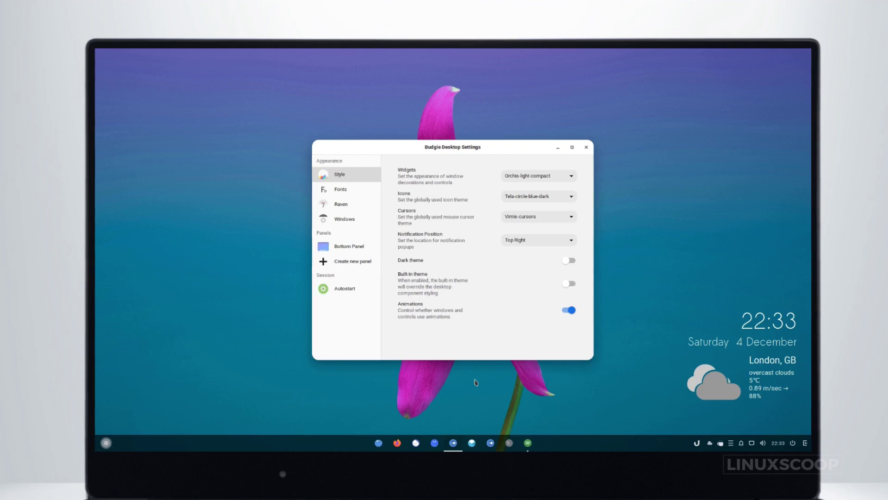
key(alt+F4)
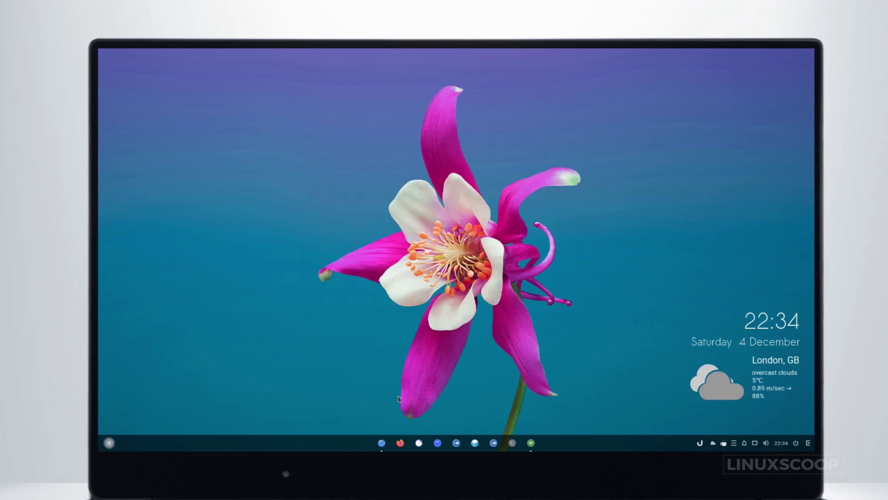
Open Files at Home, maximize its window, then restore it to its earlier size.
click(383, 444)
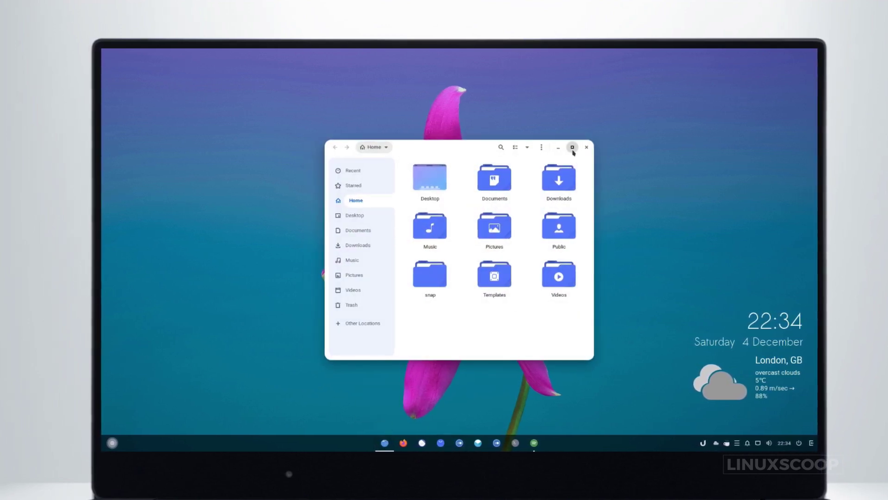
click(572, 147)
click(803, 56)
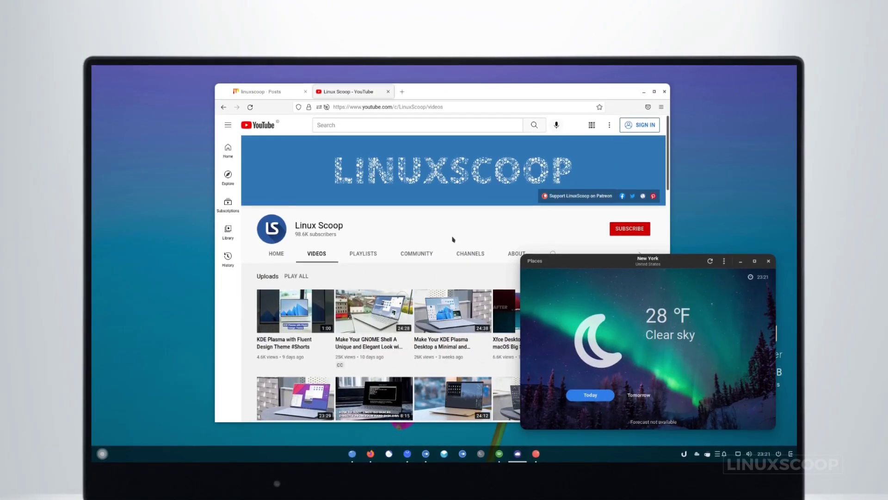
Bring Firefox to the front and switch to the mix.com Posts tab.
click(454, 239)
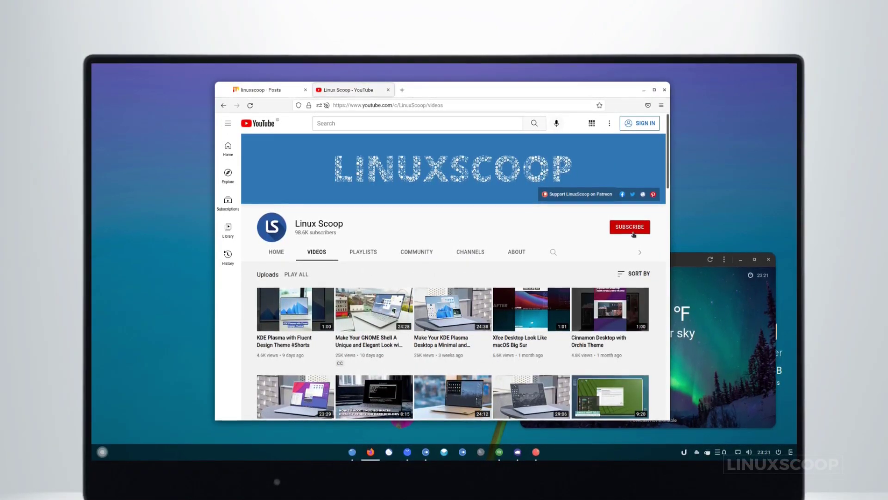
key(alt+Tab)
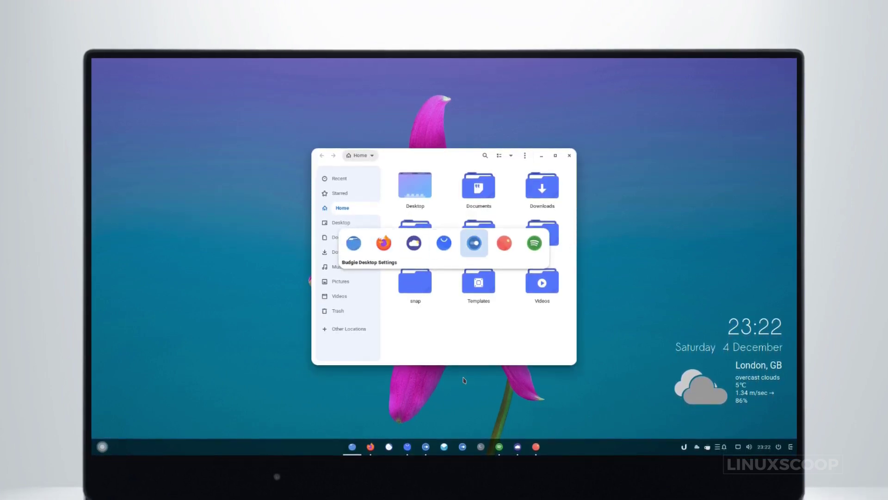
key(alt+Tab)
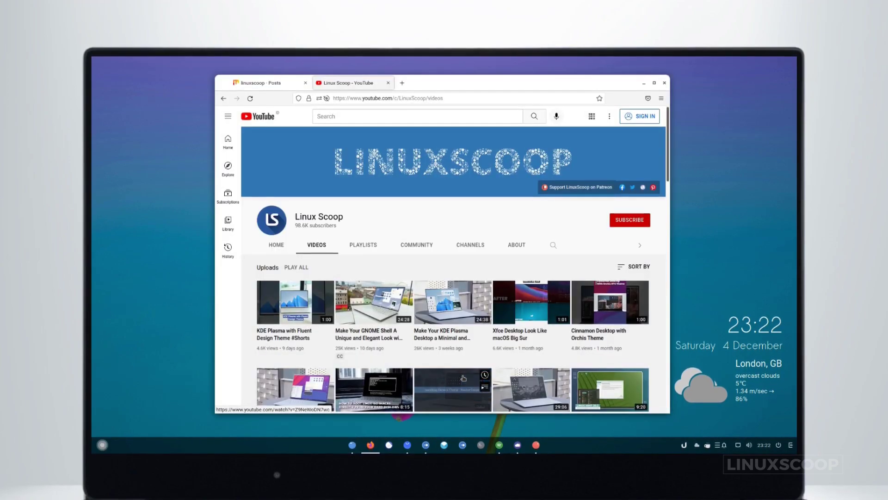
scroll(484, 377, down, 5)
scroll(490, 373, up, 5)
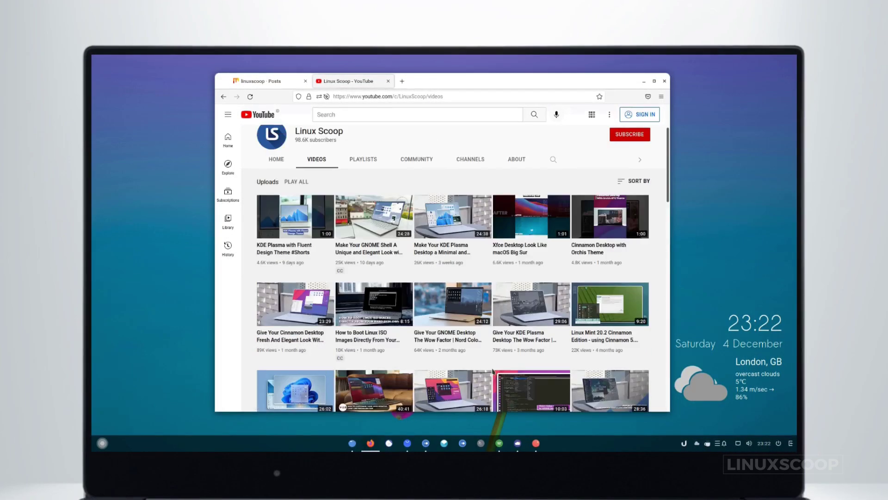
key(ctrl+Tab)
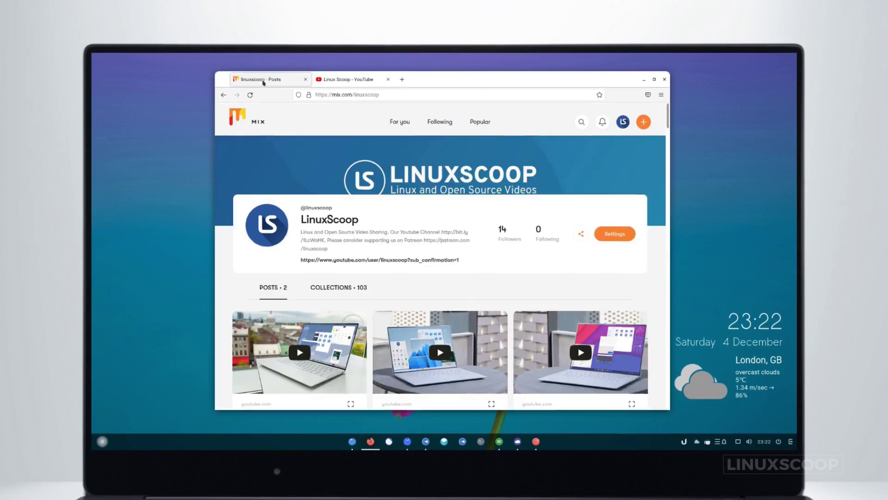
scroll(481, 231, down, 10)
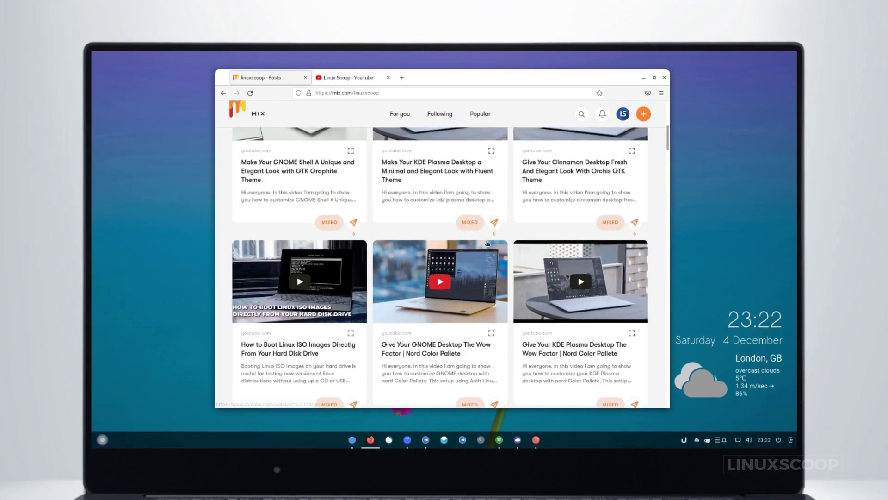
scroll(487, 243, down, 8)
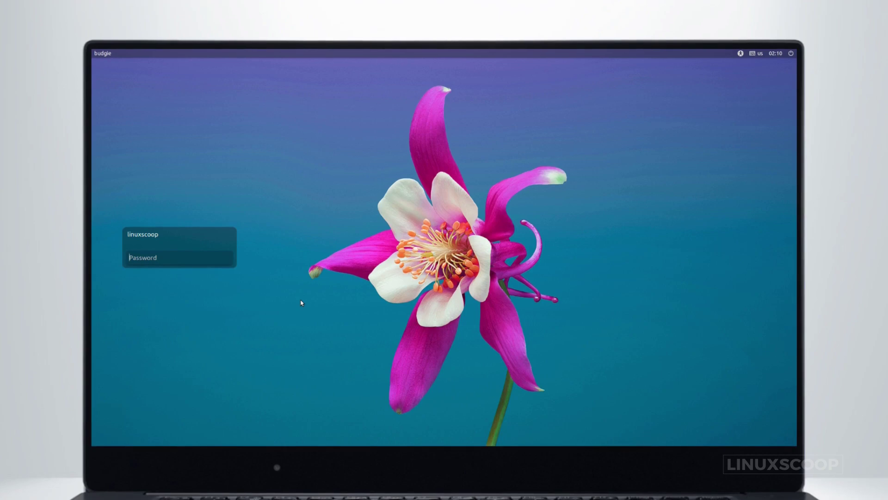
Log in with the account password, lock the screen from Raven, then unlock with the password.
text(********)
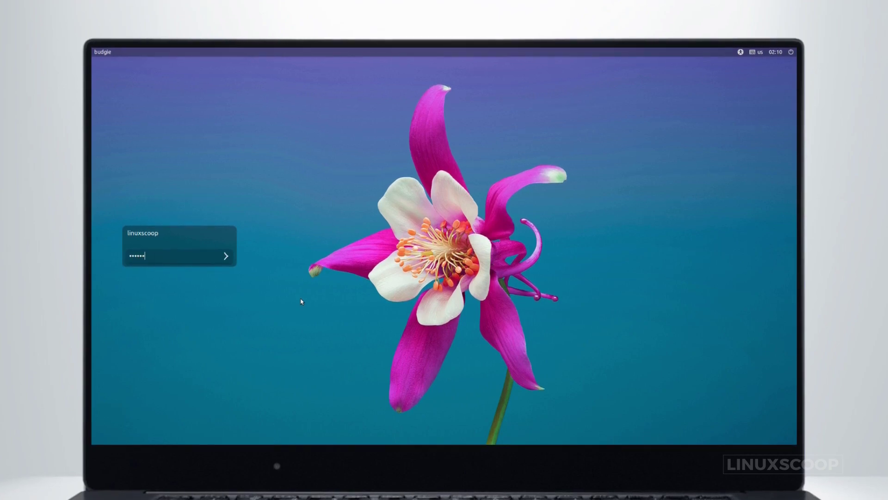
key(Return)
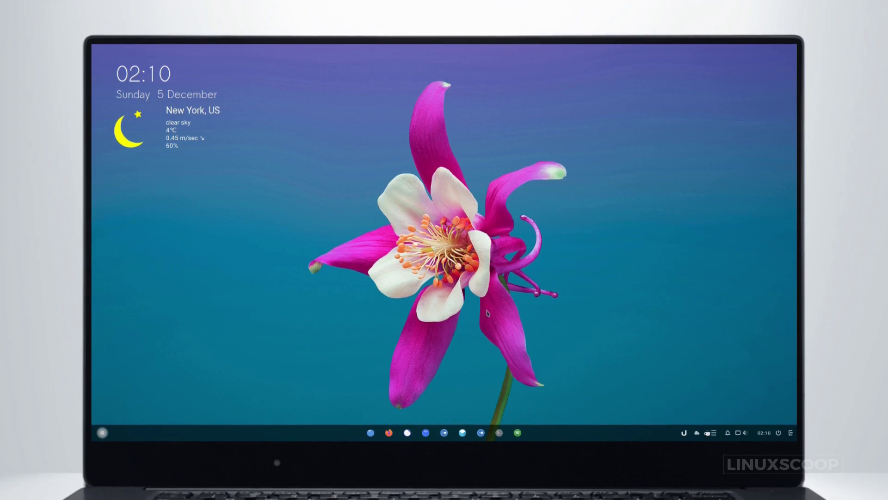
click(791, 433)
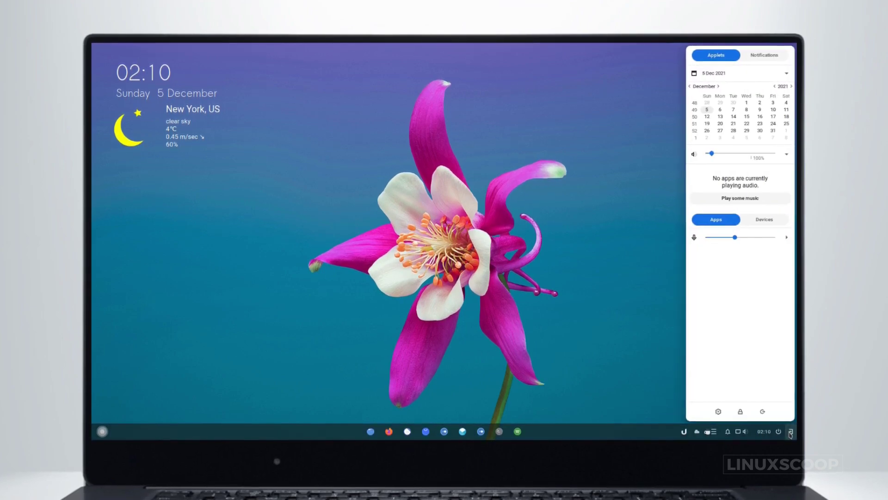
click(738, 410)
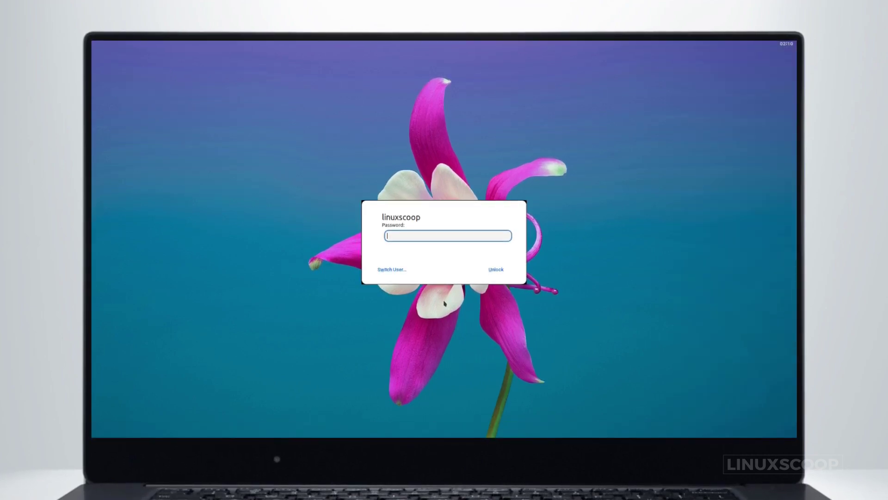
text(password)
key(Return)
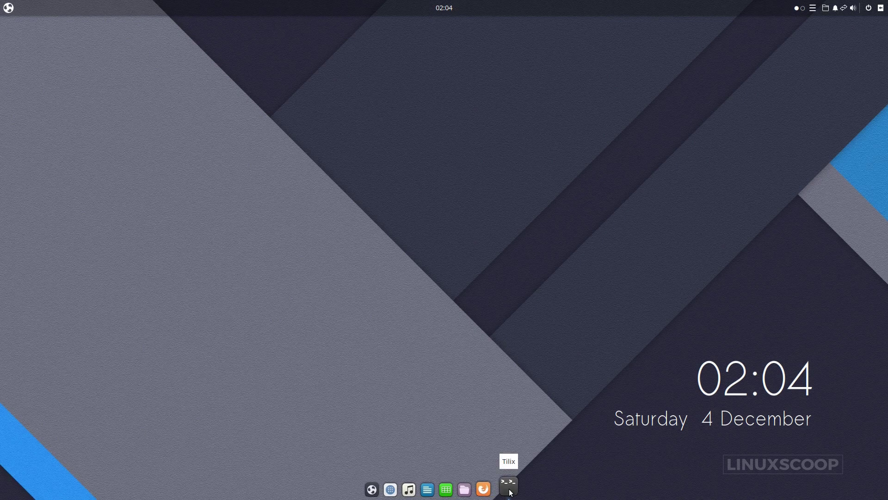
In a new Tilix terminal, run the sudo apt install command for dconf-editor.
key(ctrl+alt+t)
text(sudo apt install )
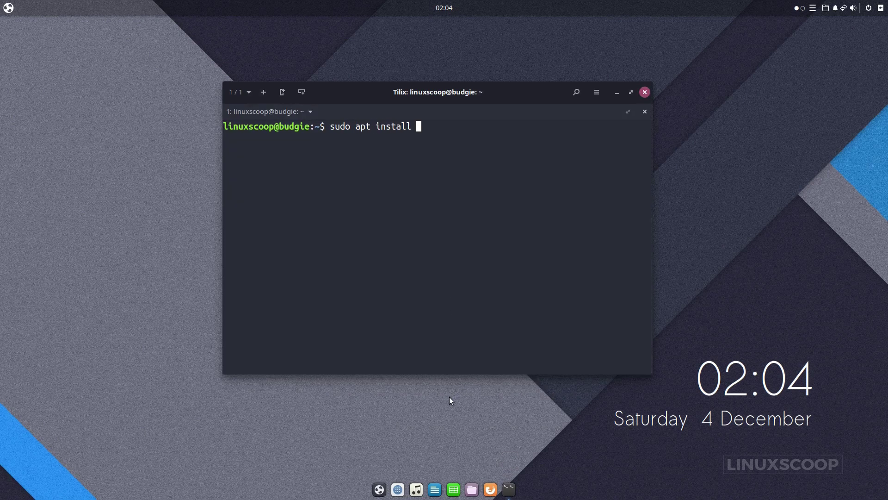
text(dfonf)
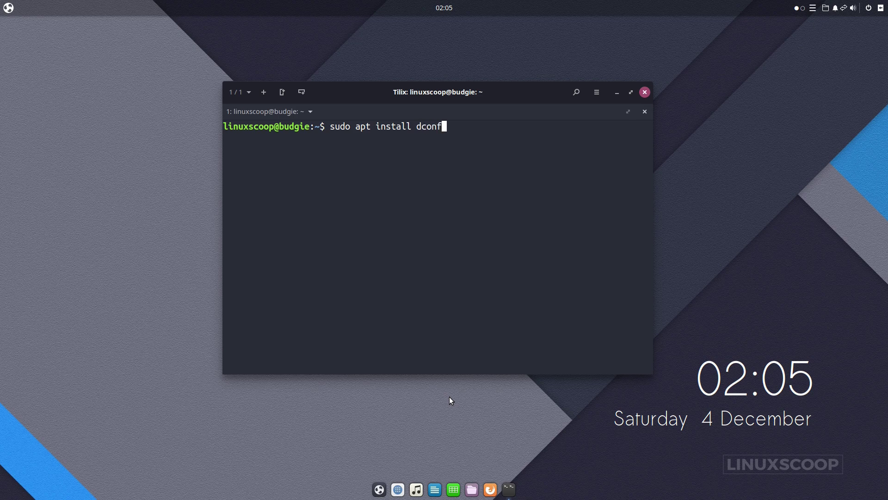
text(-editor)
key(Return)
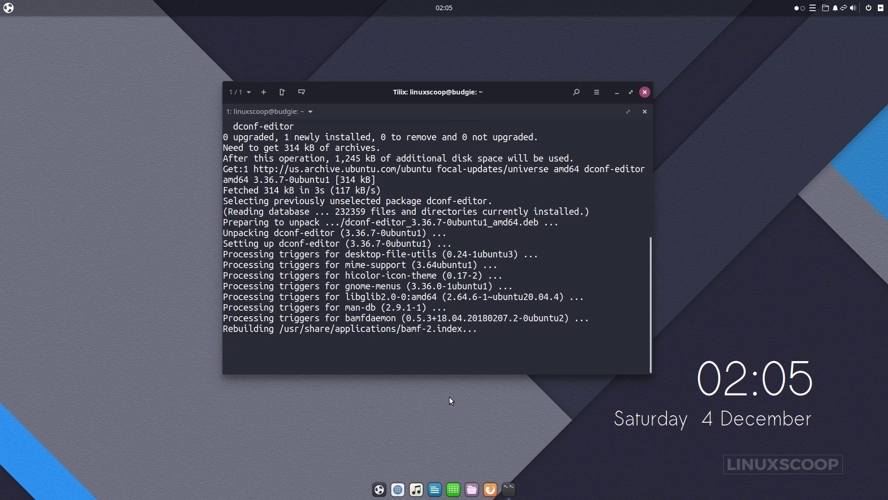
Run 'sudo apt remove plank', confirm with y, and stop the dock with 'killall plank'.
text(sudo apt remove plank)
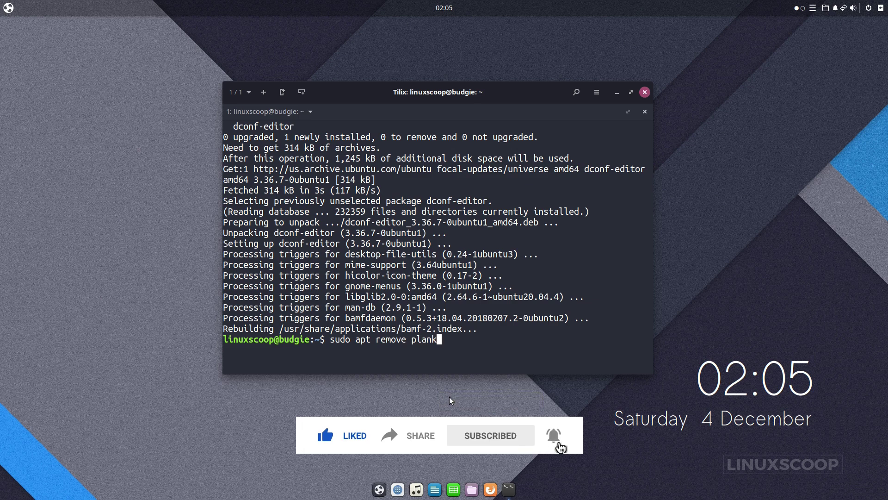
key(Return)
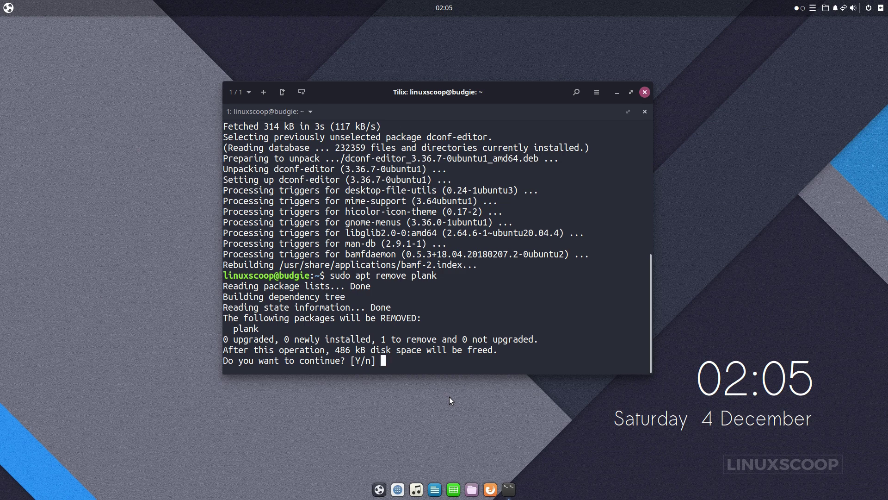
text(y)
key(Return)
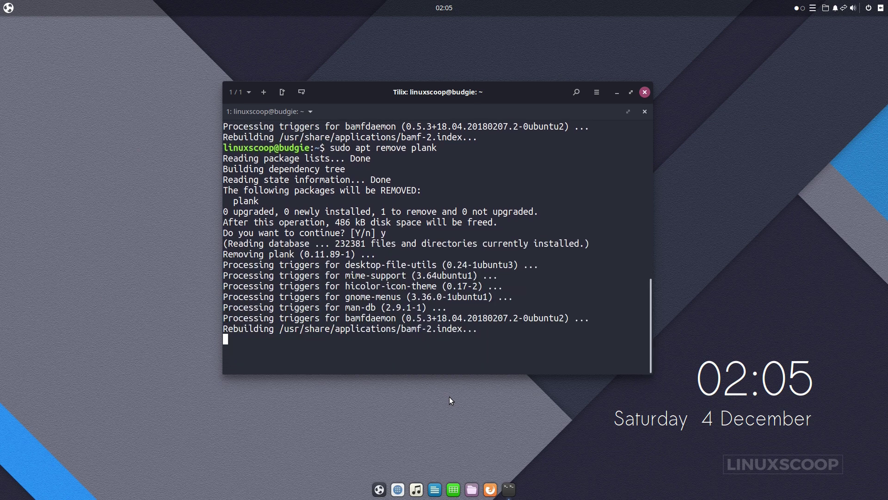
text(killall plank)
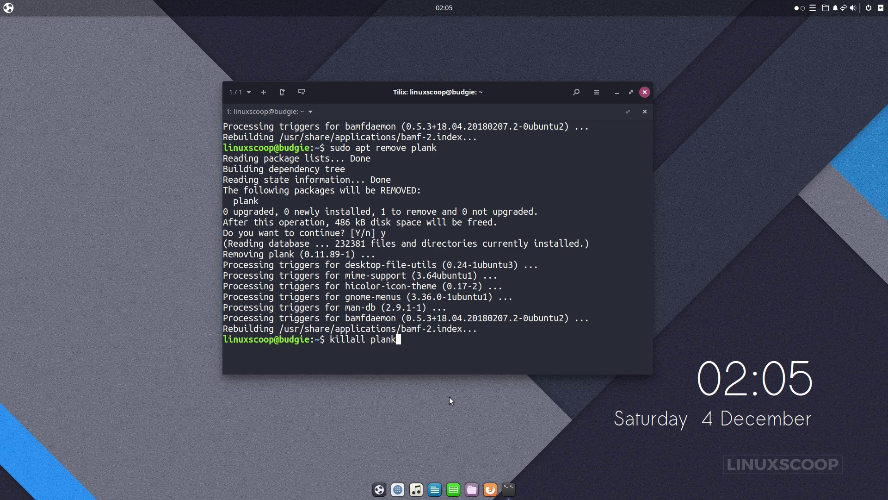
key(Return)
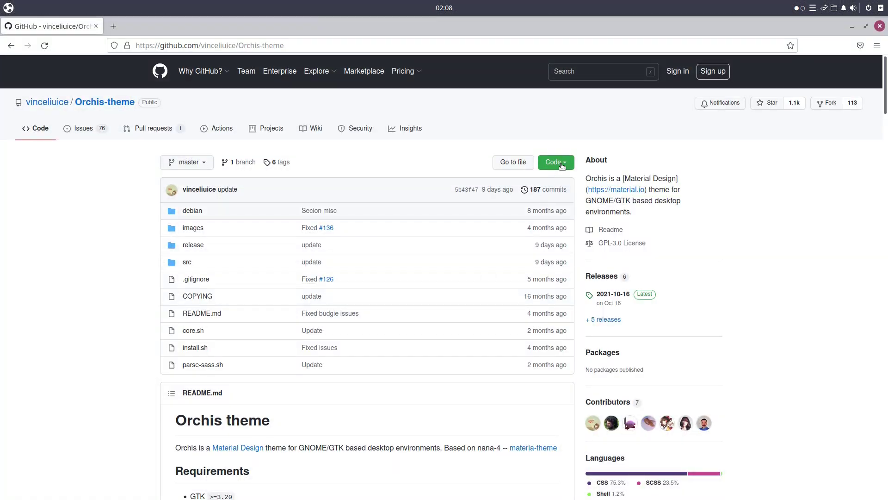
Copy the Orchis-theme clone URL from GitHub's Code dropdown and launch Tilix.
click(561, 164)
click(553, 217)
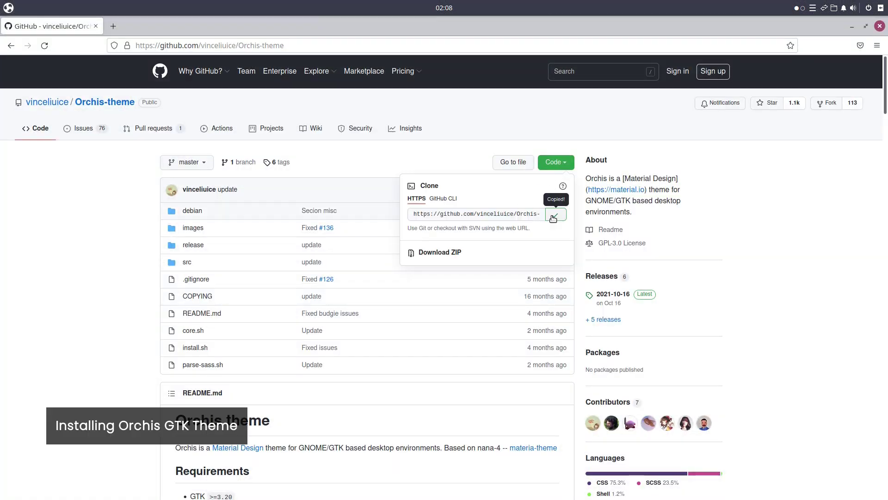
click(8, 8)
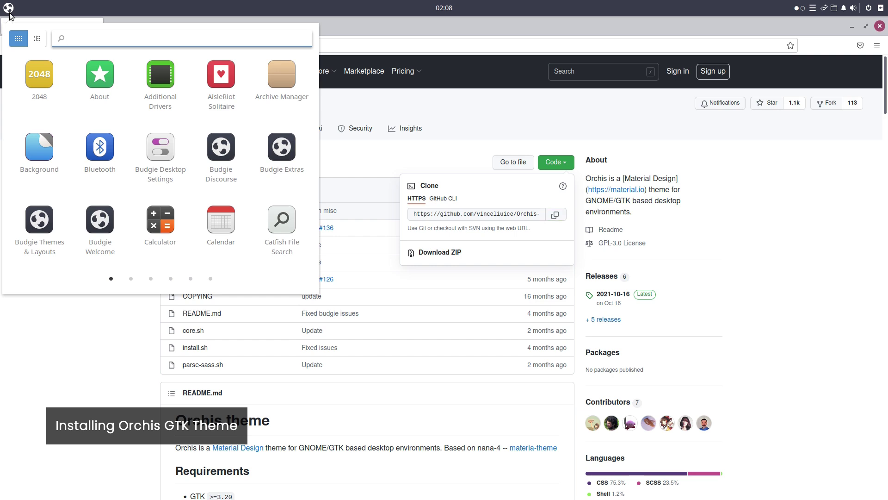
text(tili)
key(Return)
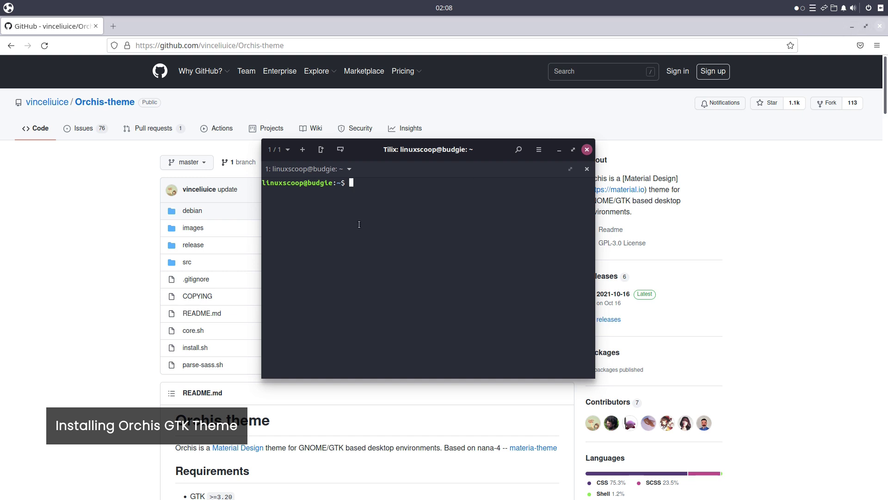
In the Downloads folder, run git clone with the pasted Orchis-theme URL.
text(cd Downlo)
key(Tab)
key(Return)
text(git clone)
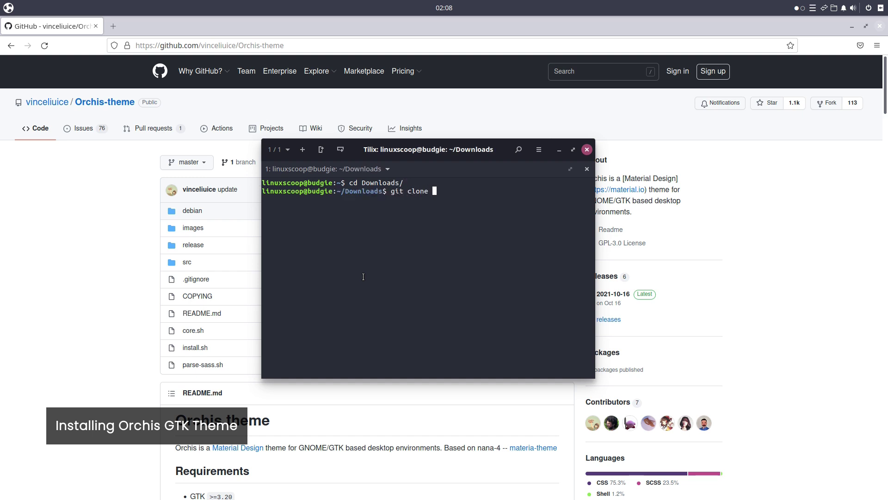
right_click(407, 256)
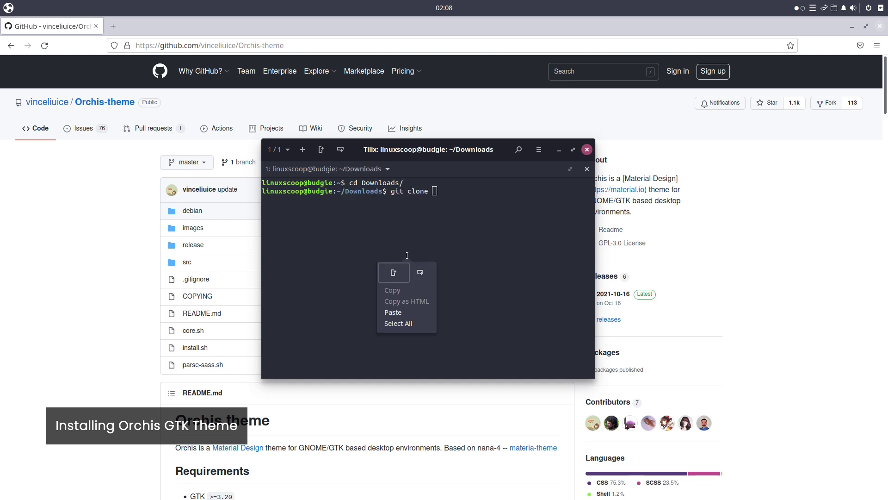
click(404, 310)
key(Return)
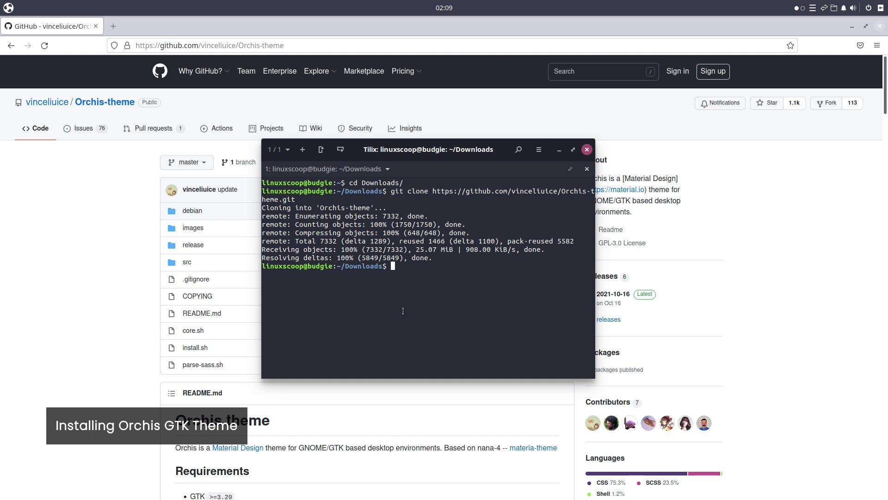
Enter the Orchis-theme folder in Downloads and list its files.
text(ls)
key(Return)
text(cd Orc)
key(Tab)
key(Return)
text(ls)
key(Return)
Check ./install.sh --help, then run ./install.sh -t all to install every colour variant.
text(./in)
key(Tab)
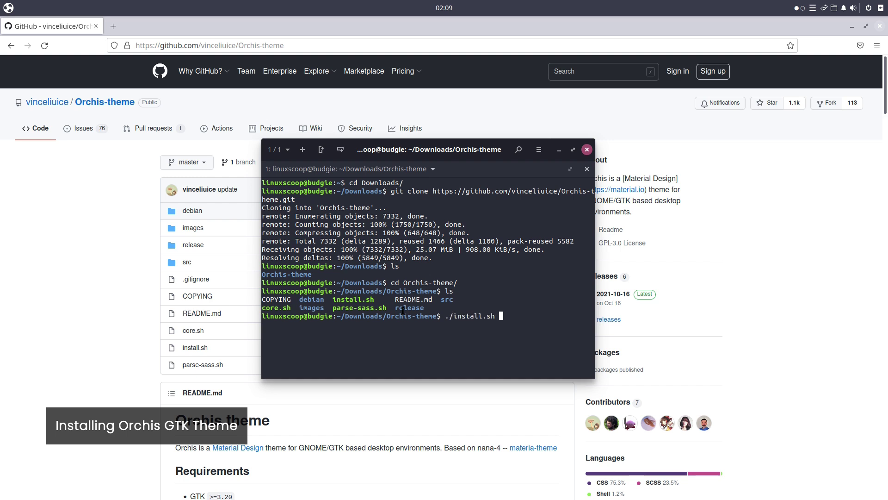
text(--help)
key(Return)
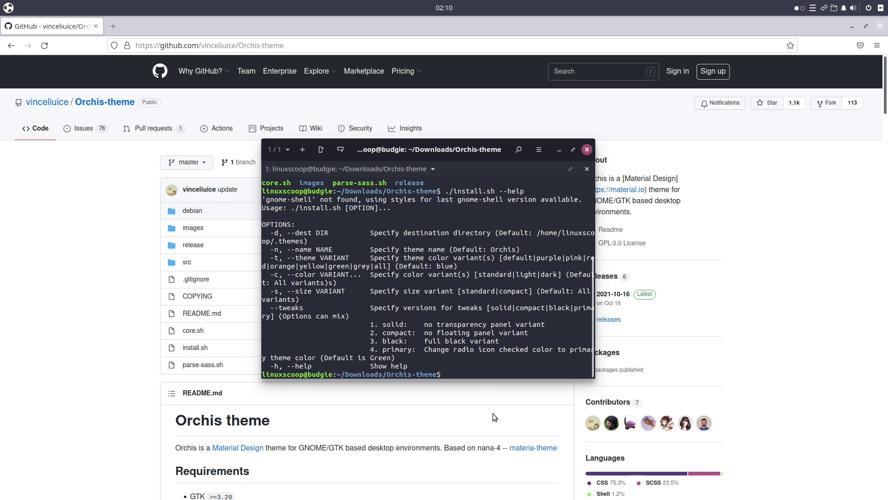
text(./install.sh)
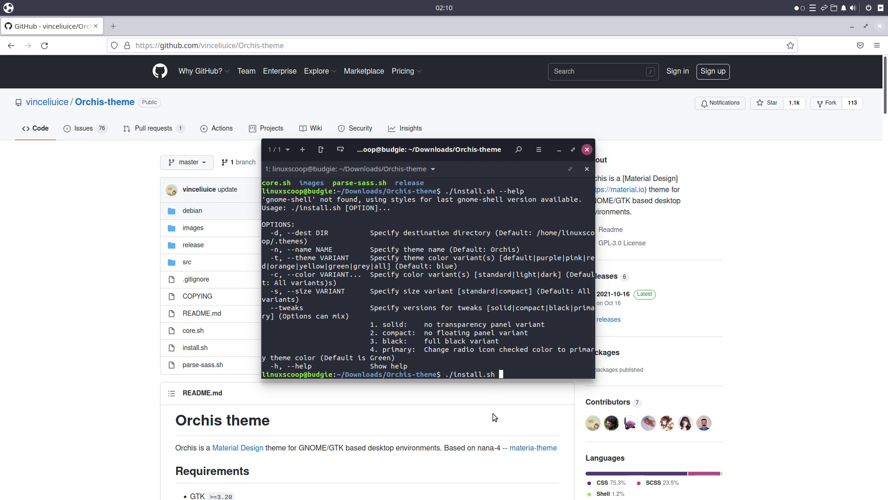
text( -t all)
key(Return)
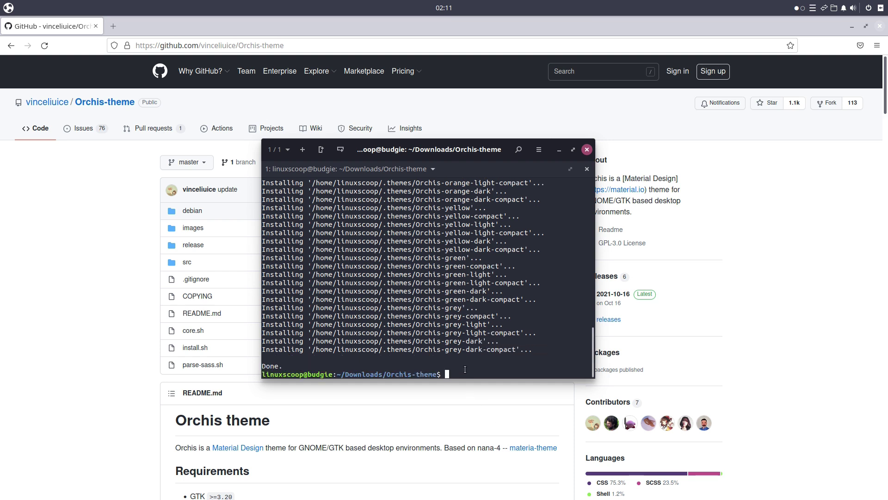
Go back up to Downloads and copy the Tela-circle-icon-theme clone URL from GitHub.
text(cd ..)
key(Return)
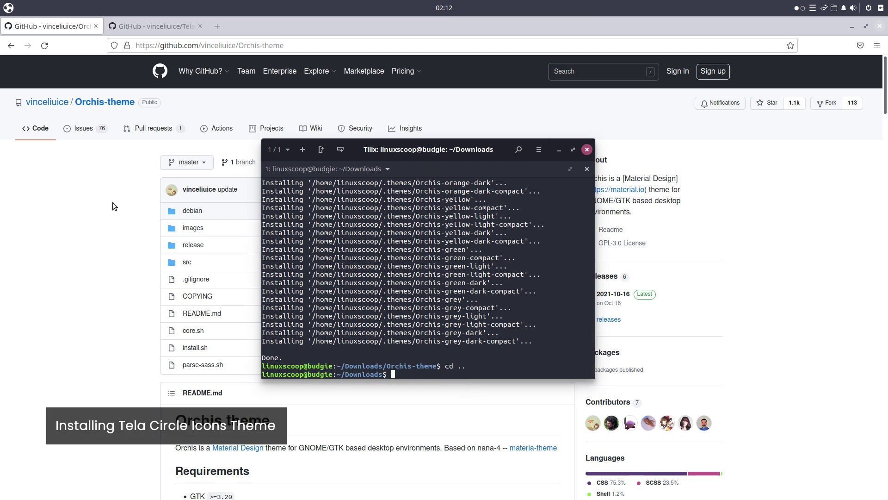
click(154, 31)
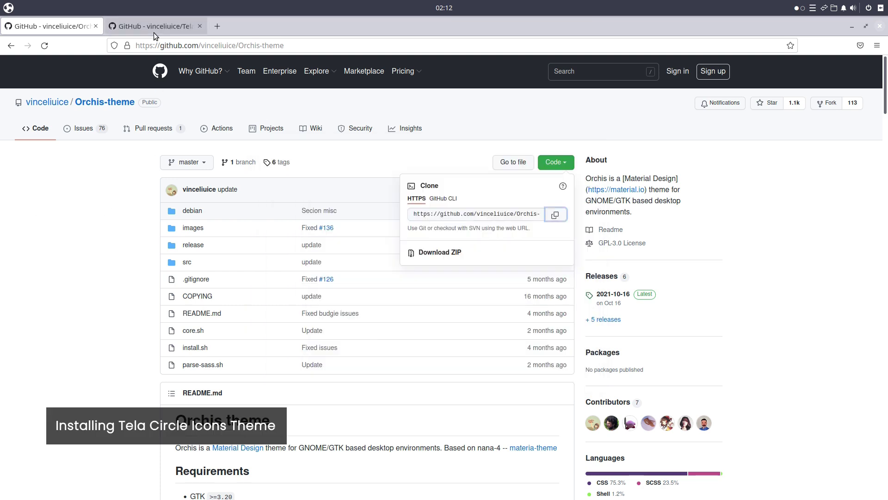
click(554, 163)
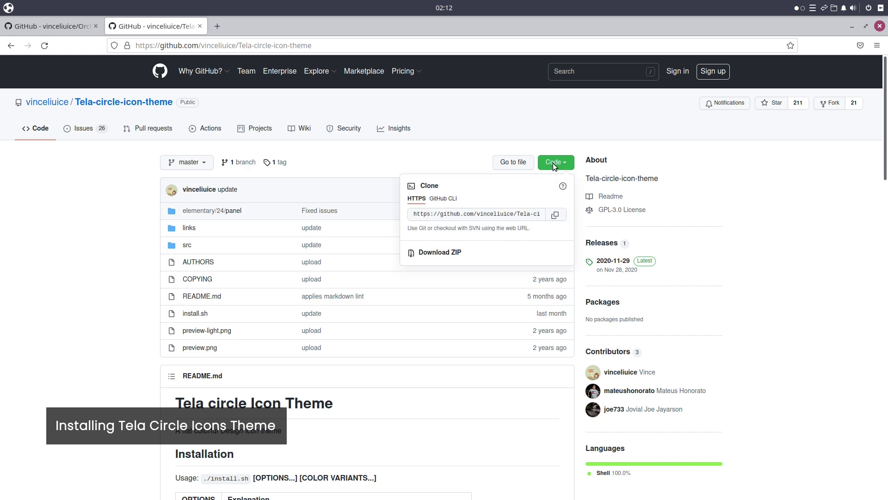
click(551, 219)
Run git clone with the pasted Tela URL in Tilix, then go up to the home folder.
key(alt+Tab)
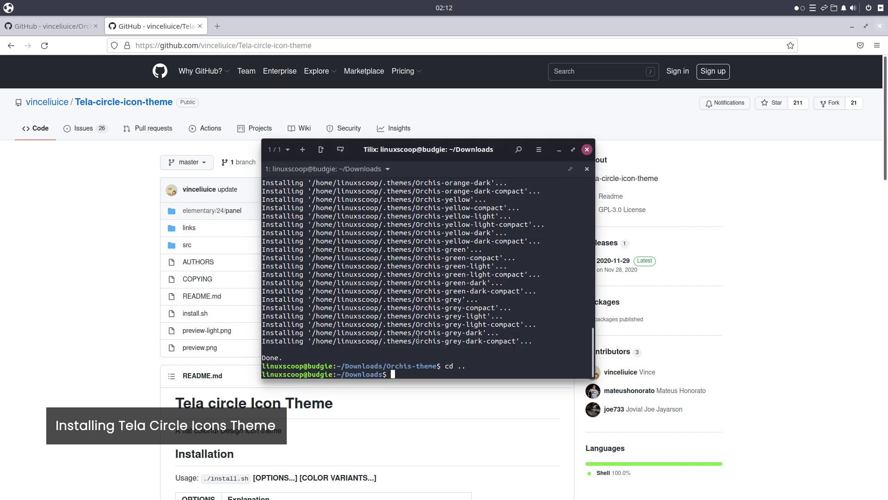
text(git clone)
right_click(418, 339)
click(447, 325)
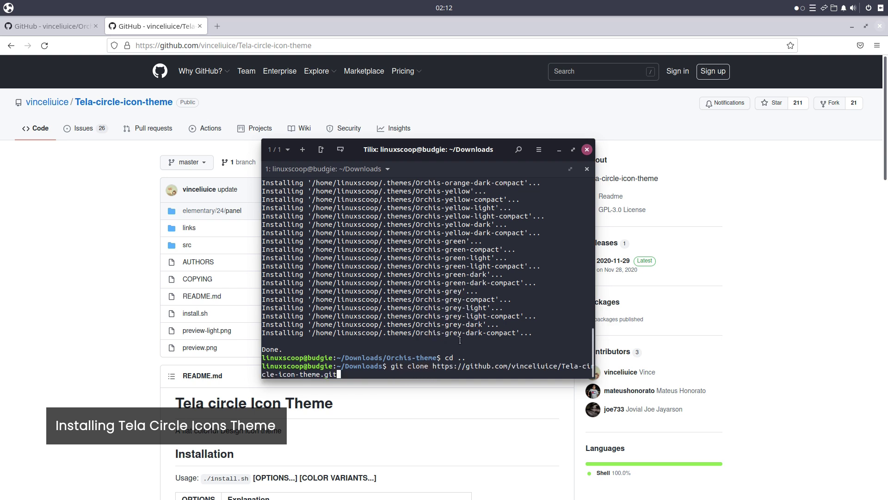
key(Return)
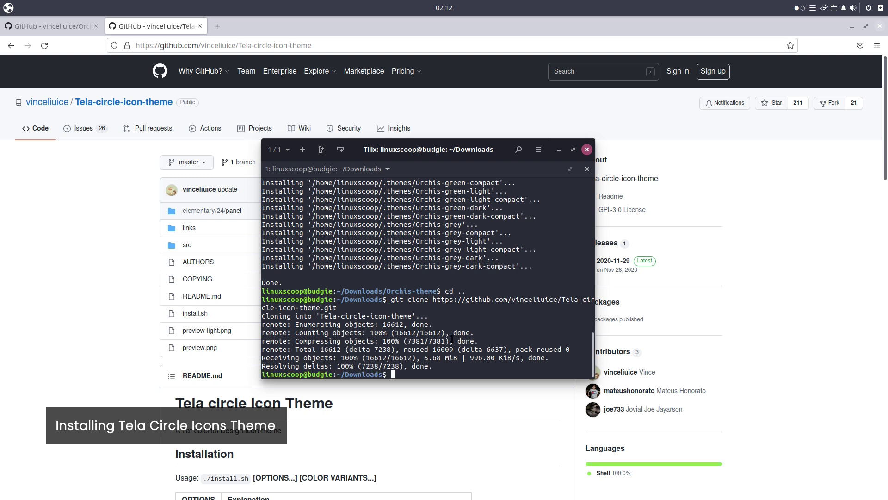
text(cd ..)
key(Return)
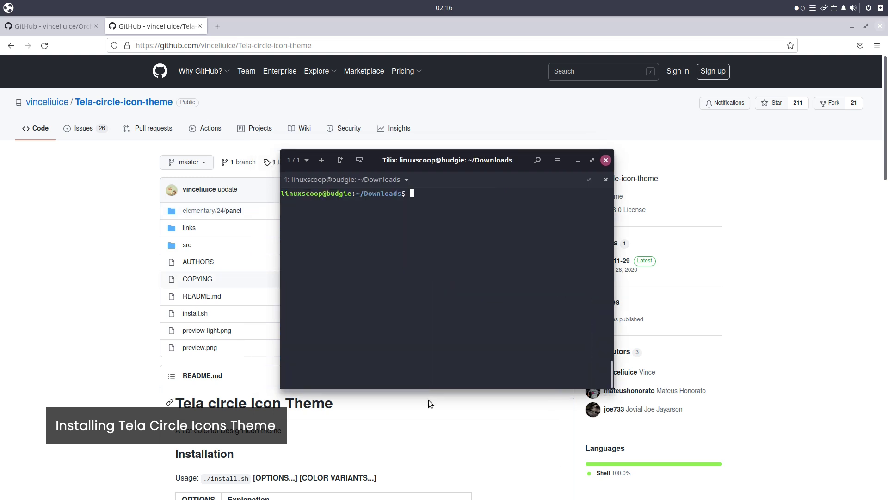
Enter Tela-circle-icon-theme and view install.sh options, retrying with -h after --help fails.
text(cd Te)
key(Tab)
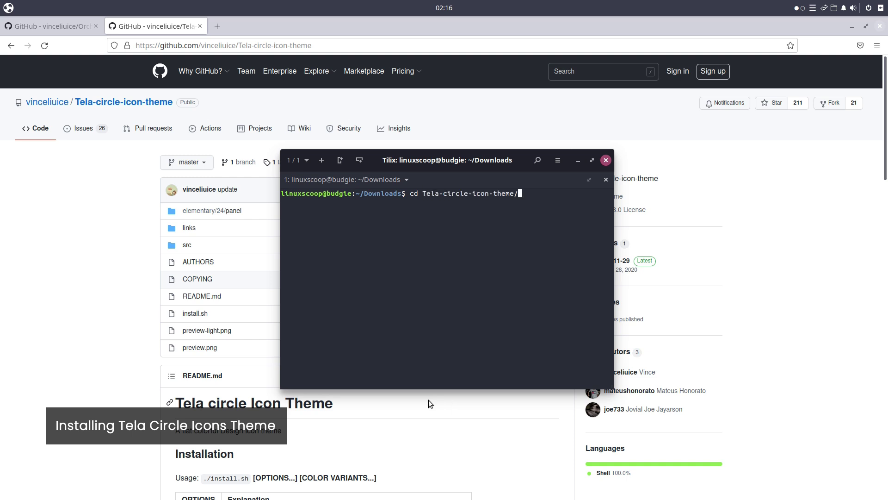
key(Return)
text(ls)
key(Return)
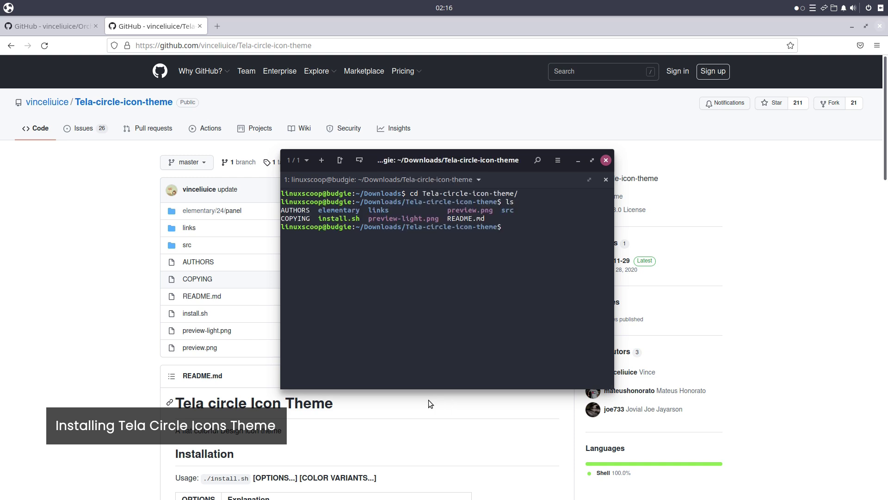
text(./ins)
key(Tab)
text(--help)
key(Return)
key(Up)
key(BackSpace)
key(BackSpace)
key(BackSpace)
key(BackSpace)
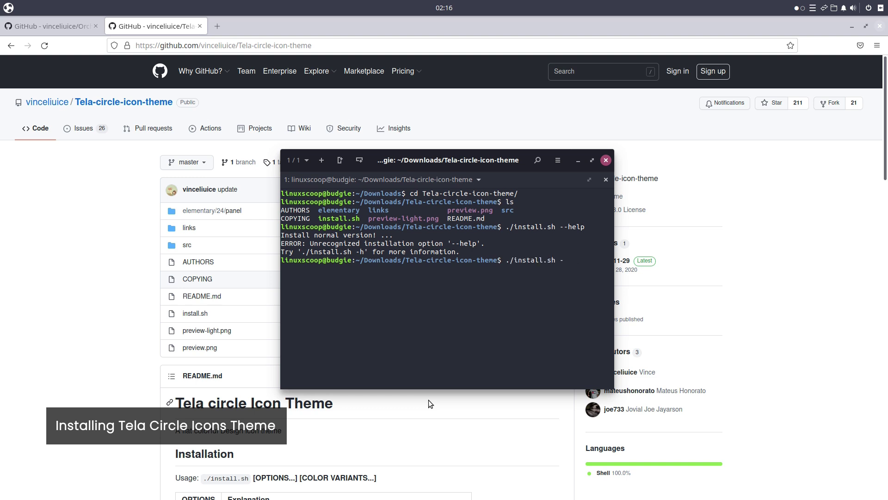
text(h)
key(Return)
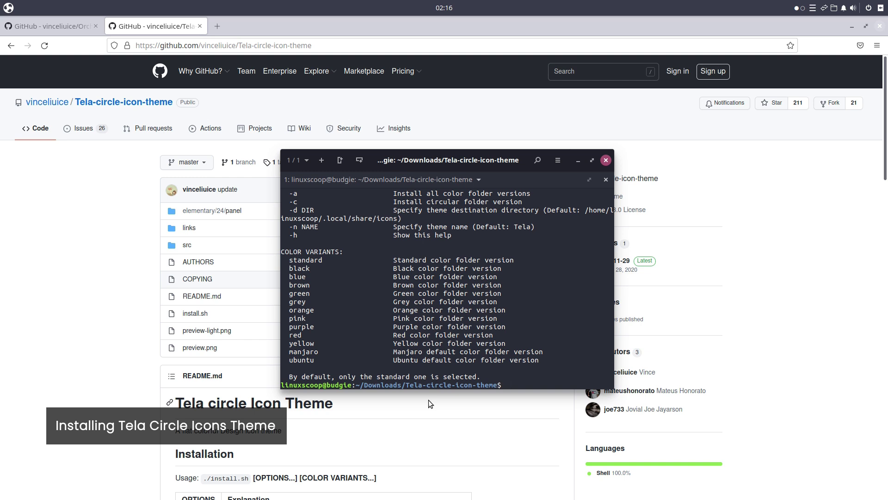
Run ./install.sh -a to install all Tela colour folder versions.
scroll(392, 363, up, 1)
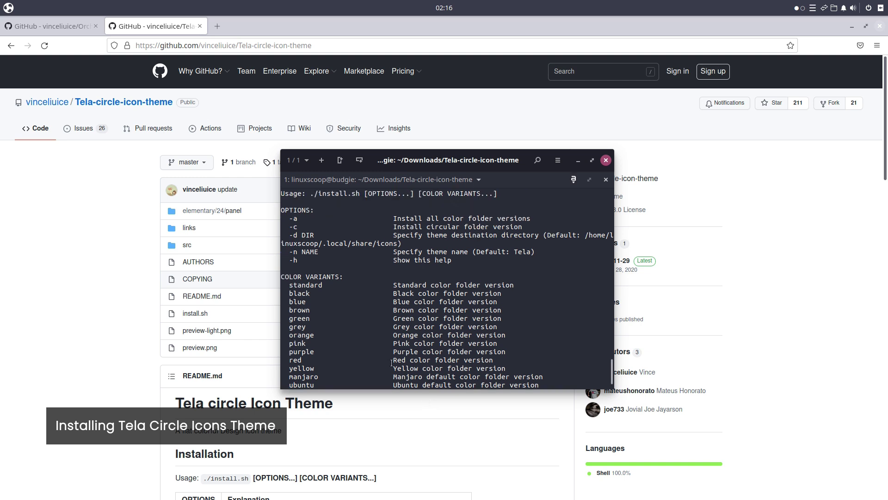
scroll(392, 362, down, 1)
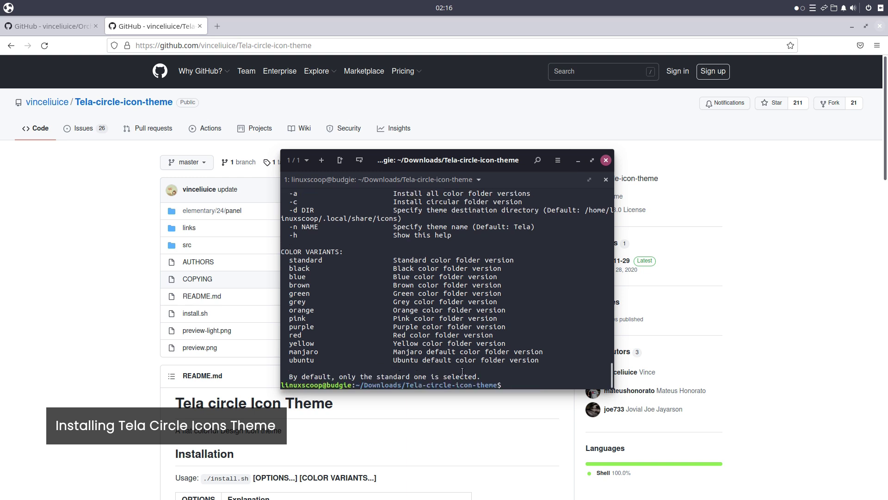
key(Tab)
text(-a)
key(Return)
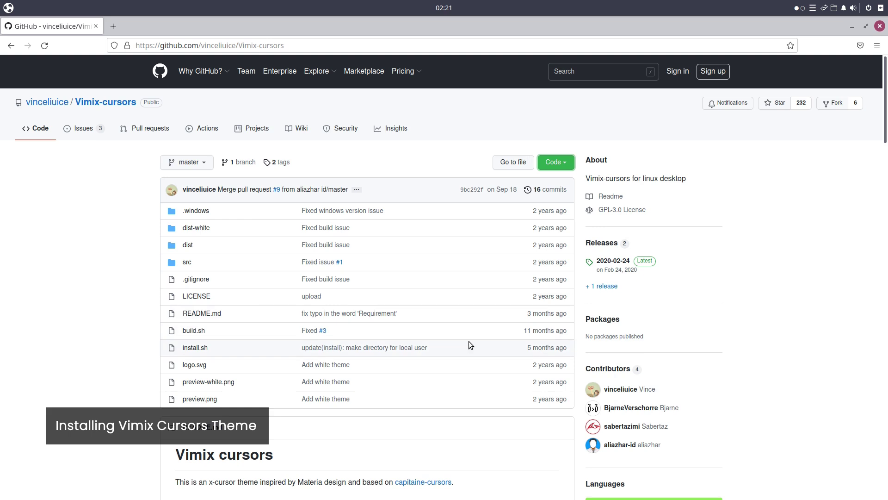
Copy the Vimix-cursors clone URL from GitHub and git clone it in Tilix.
click(555, 162)
click(556, 215)
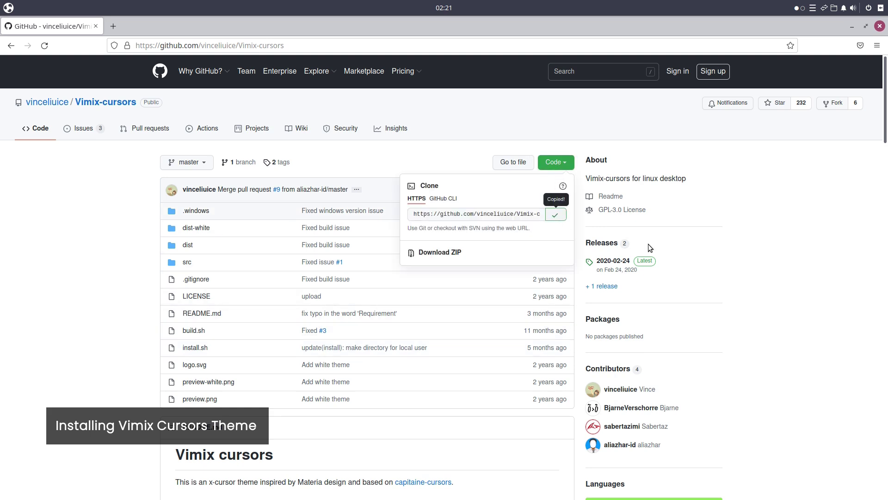
click(547, 267)
key(alt+Tab)
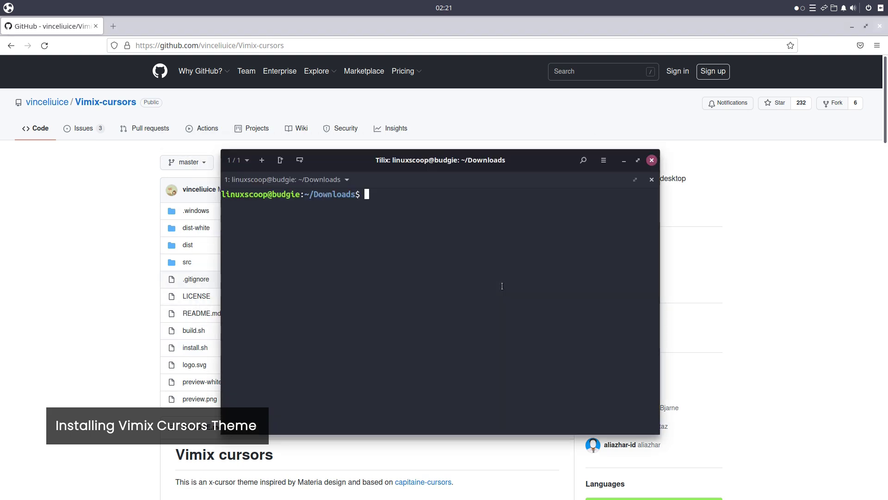
text(git clone)
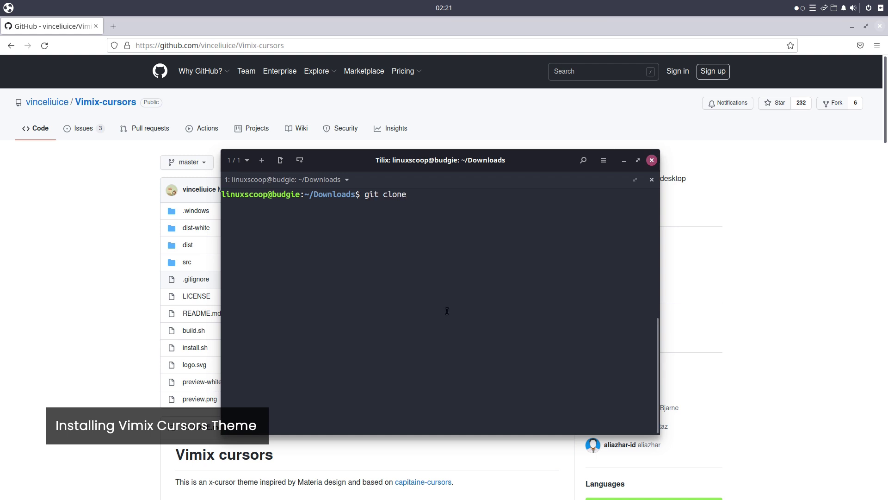
right_click(441, 261)
click(427, 316)
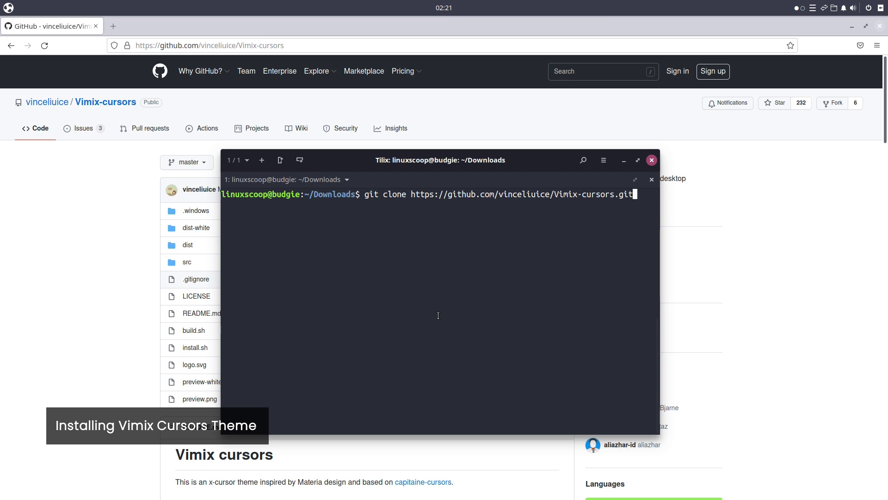
key(Return)
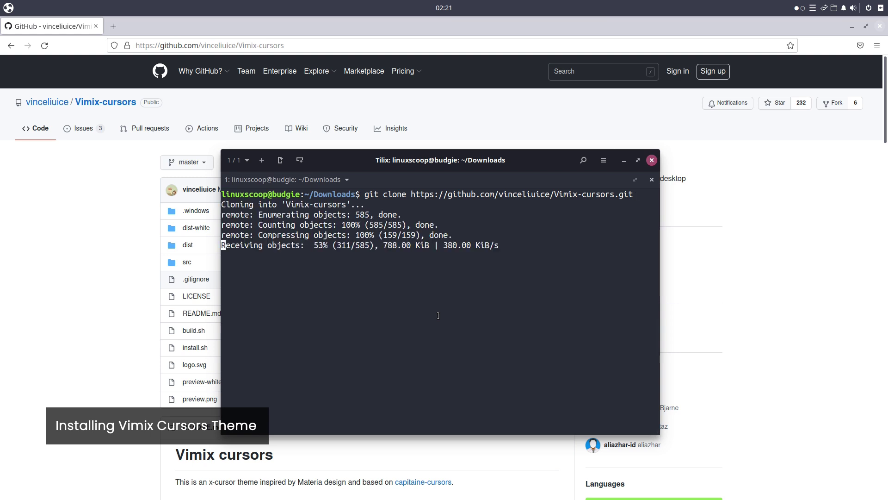
Enter the Vimix-cursors folder and run ./install.sh -a to install all cursor variants.
text(ls)
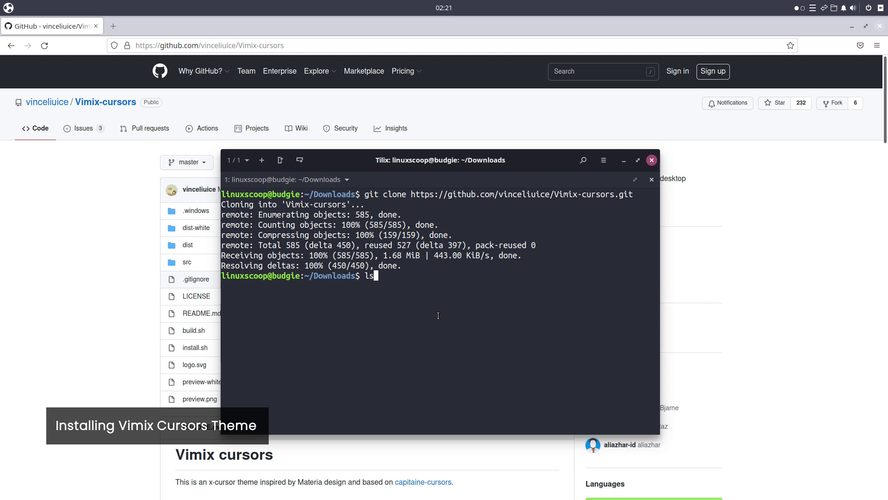
key(Return)
text(cd Vi)
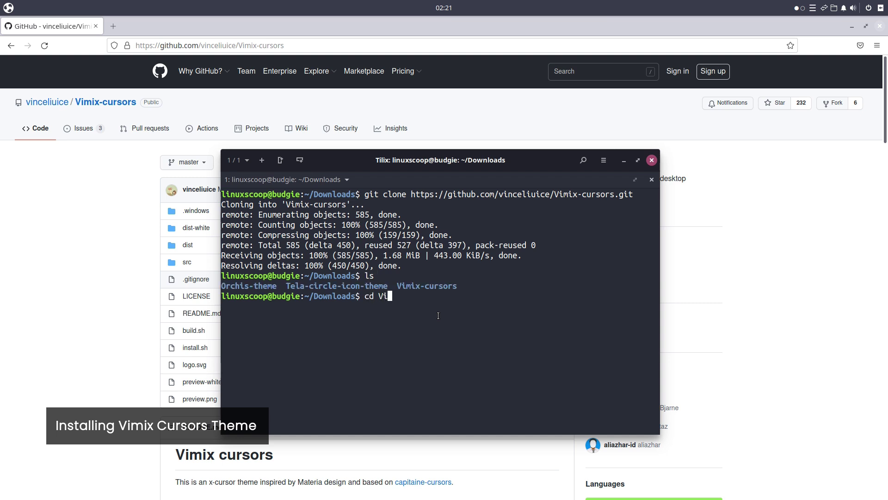
key(Tab)
key(Return)
text(ls)
key(Return)
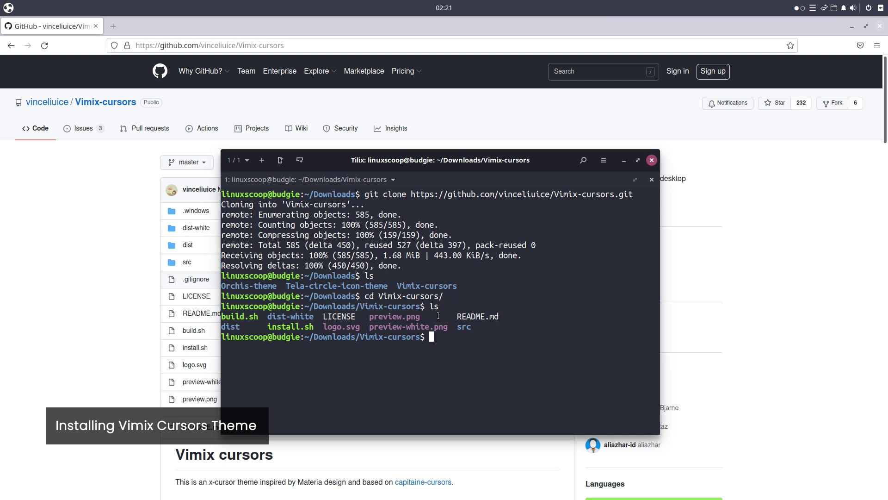
text(./ins)
key(Tab)
text(-a)
key(Return)
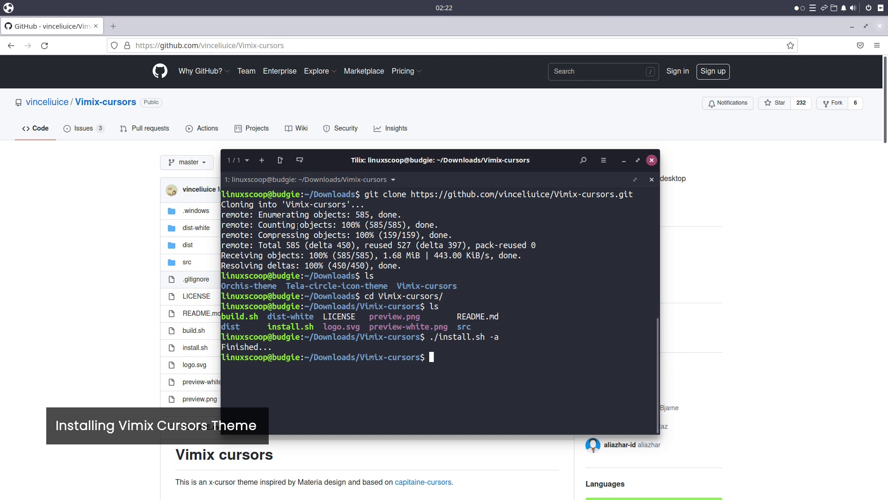
Launch the Files manager and turn on Show Hidden Files.
click(9, 9)
text(file)
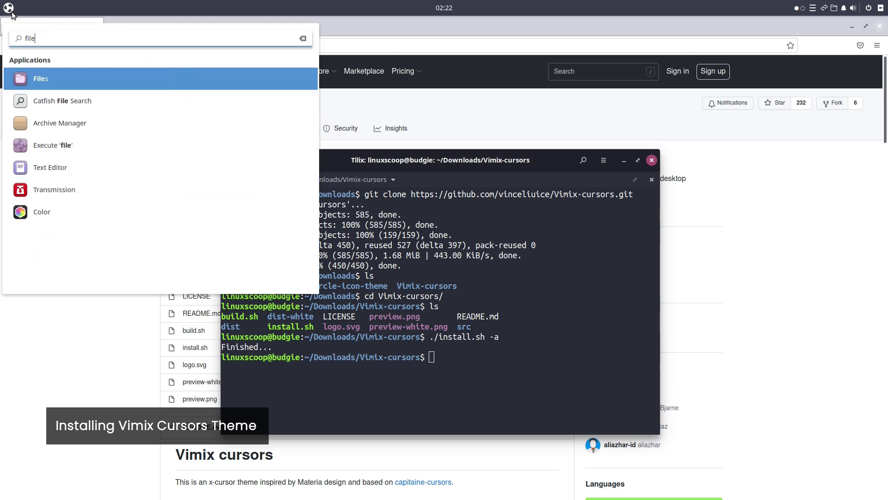
key(Return)
right_click(232, 175)
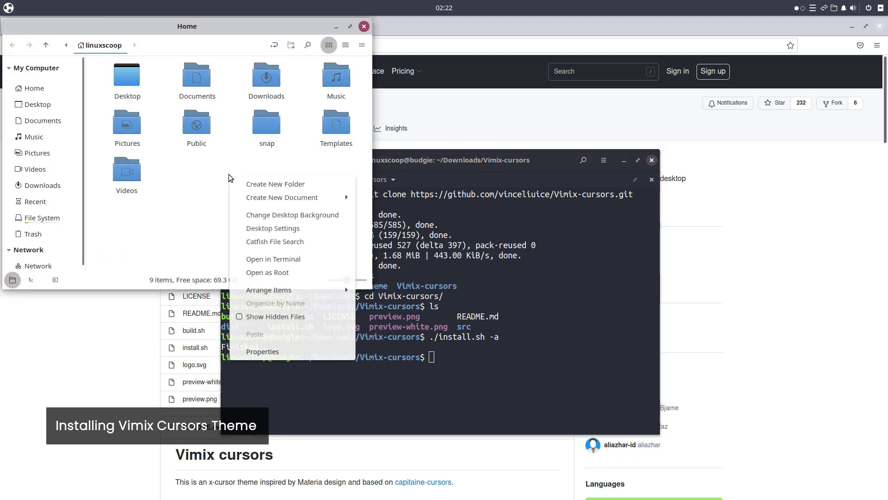
click(260, 316)
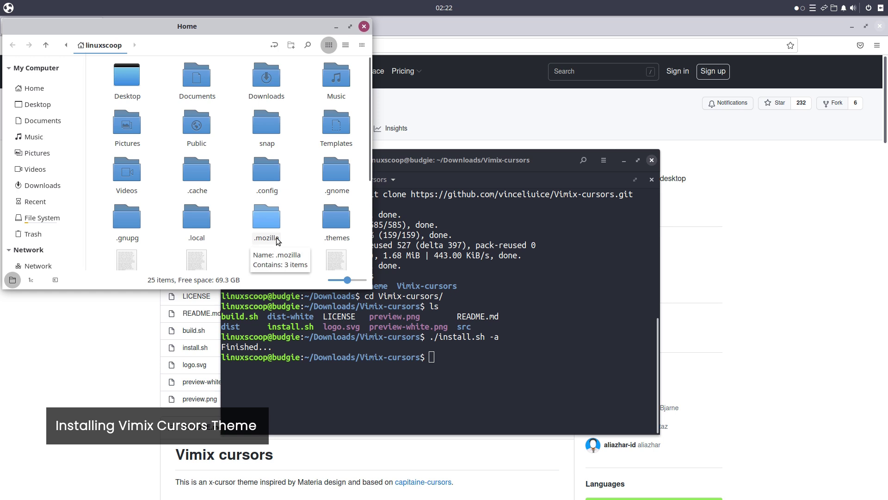
Cut the Vimix-cursors and Vimix-white-cursors folders from .local/share/icons.
double_click(198, 214)
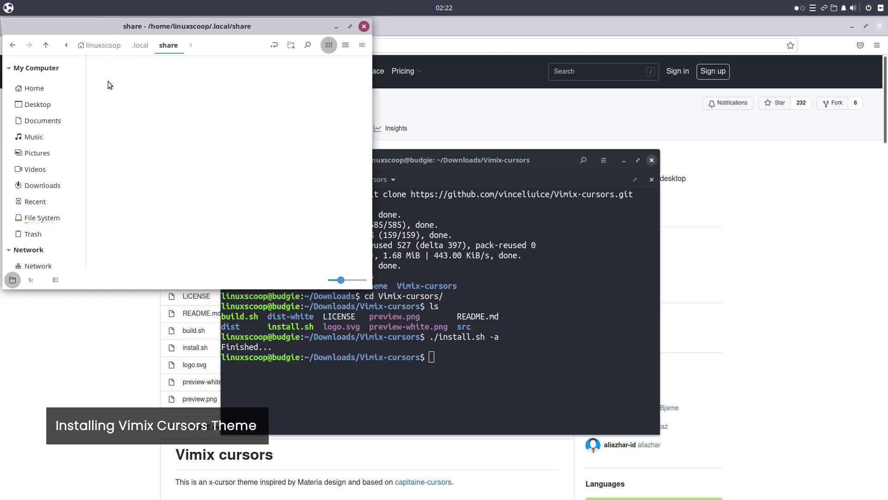
double_click(107, 81)
key(alt+Up)
double_click(123, 82)
double_click(155, 132)
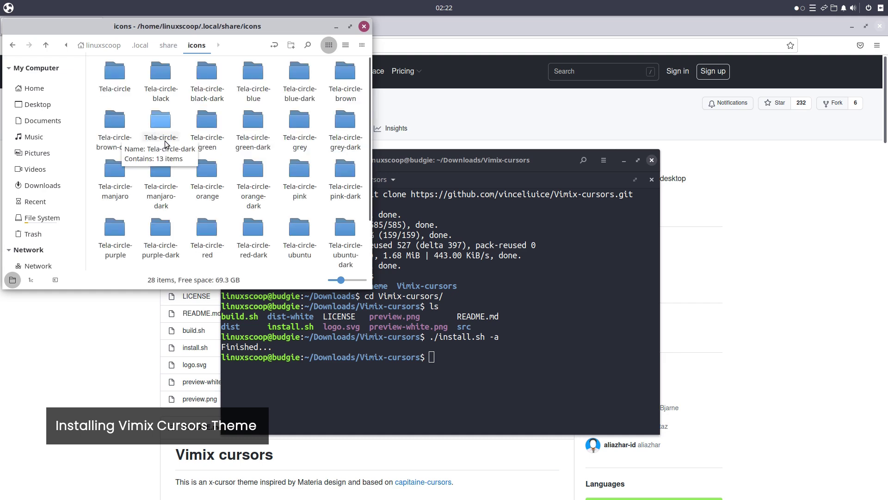
scroll(179, 156, down, 3)
drag(296, 228, 215, 223)
right_click(216, 224)
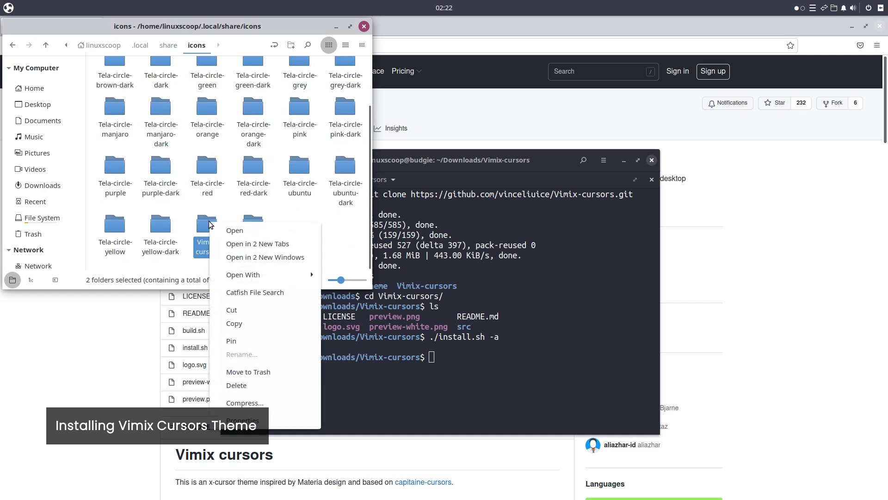
click(243, 307)
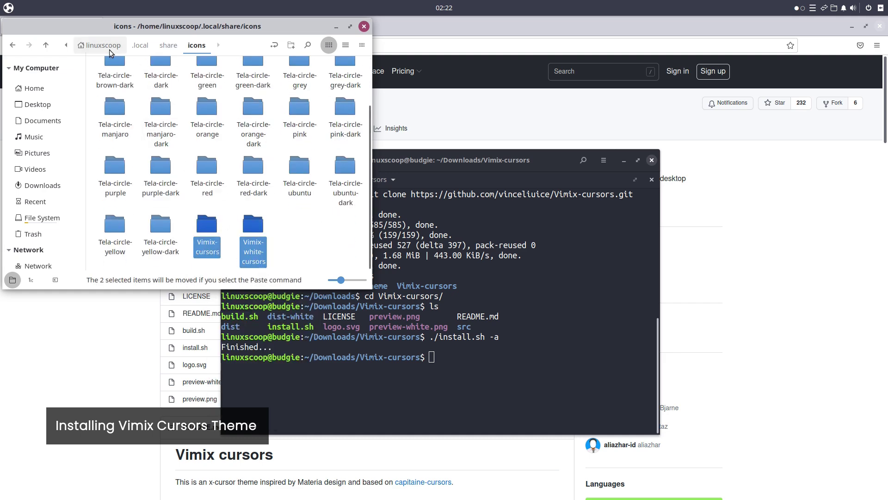
Create a .icons folder in Home, paste both Vimix folders there, and close Nemo and Tilix.
key(alt+Home)
right_click(223, 169)
click(252, 179)
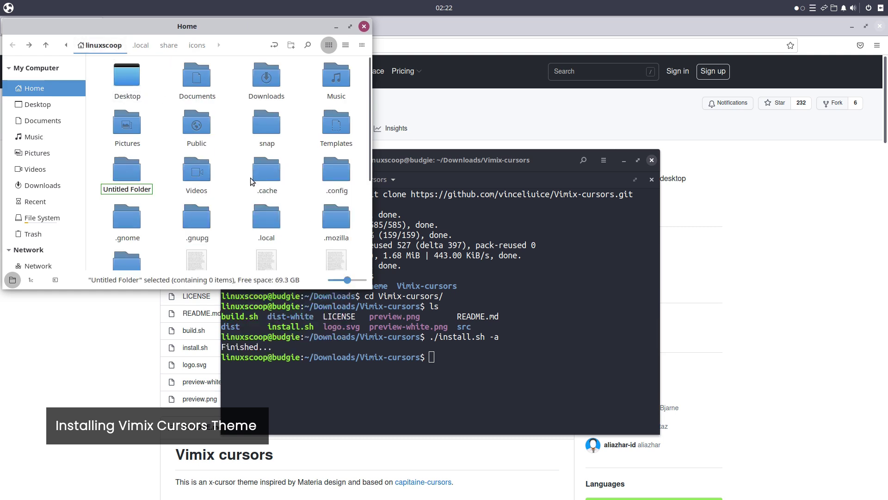
text(.)
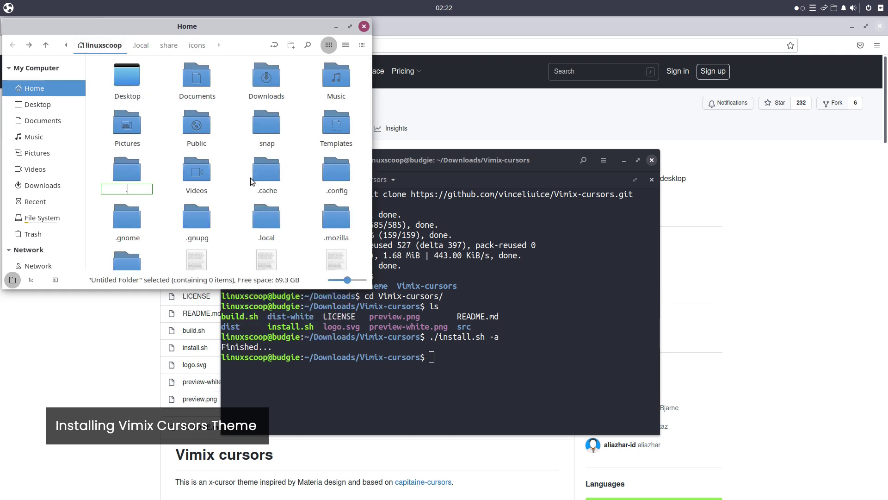
text(icons)
key(Return)
double_click(197, 217)
right_click(184, 125)
click(227, 269)
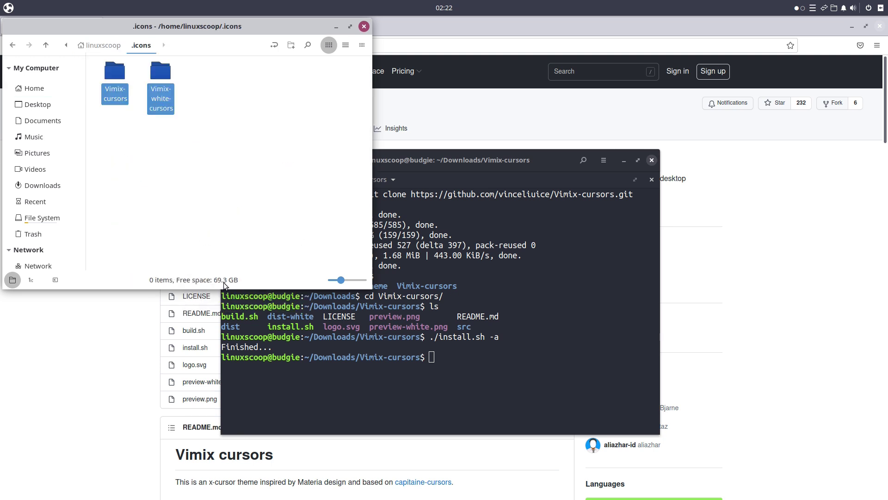
click(363, 26)
click(652, 161)
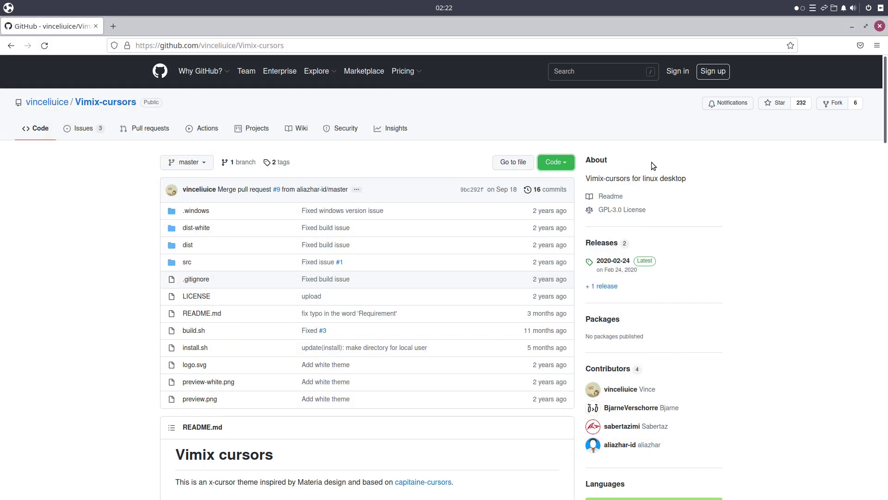
Close Firefox and launch the Files manager from the menu, centring its window.
click(880, 27)
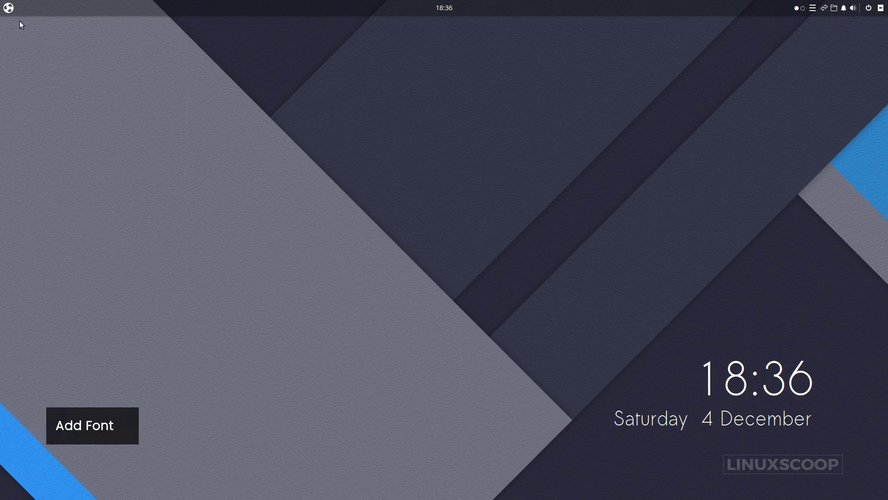
key(super)
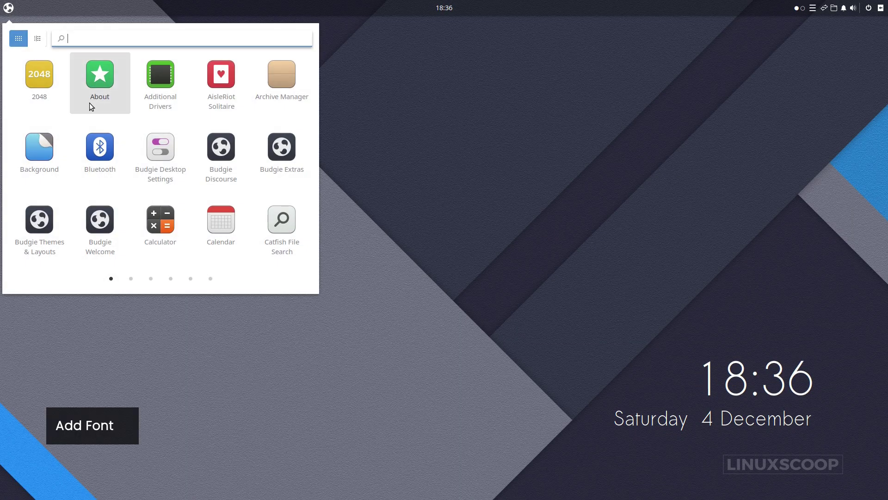
text(file)
key(Return)
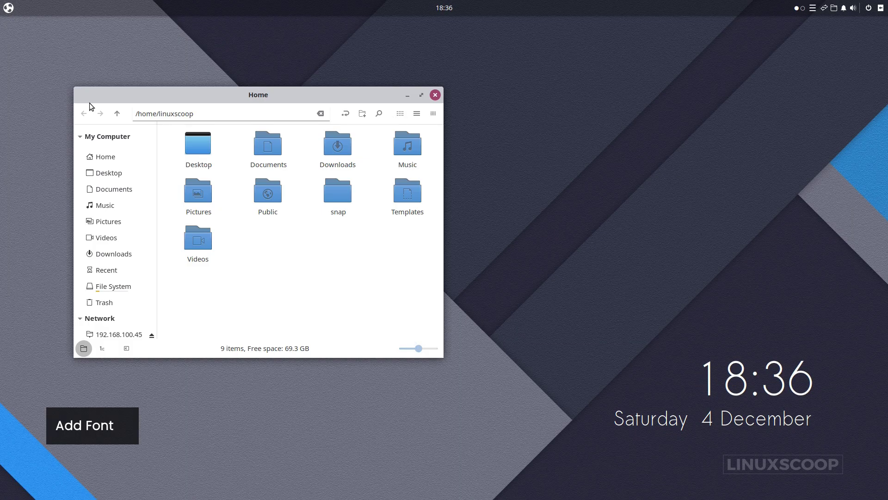
drag(210, 93, 380, 85)
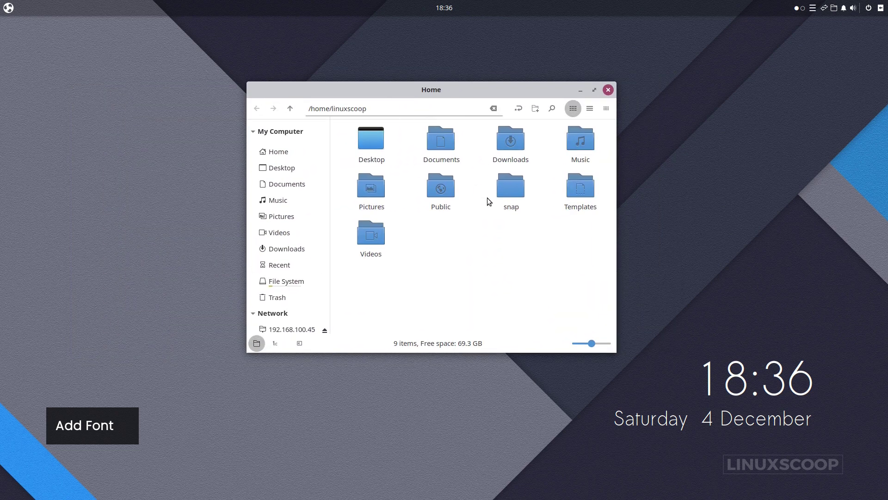
Open Downloads/Budgie-Orchis-Config/fonts and preview DroidSans.ttf, then close the preview.
double_click(513, 158)
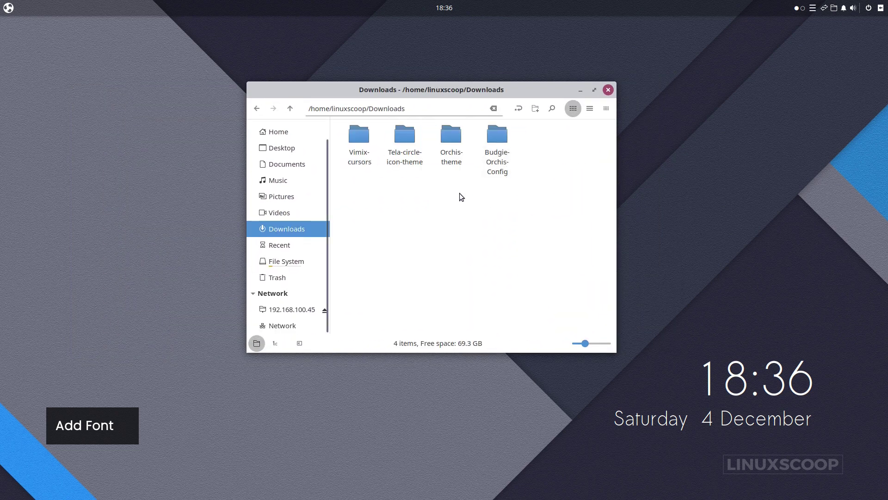
double_click(507, 149)
click(441, 147)
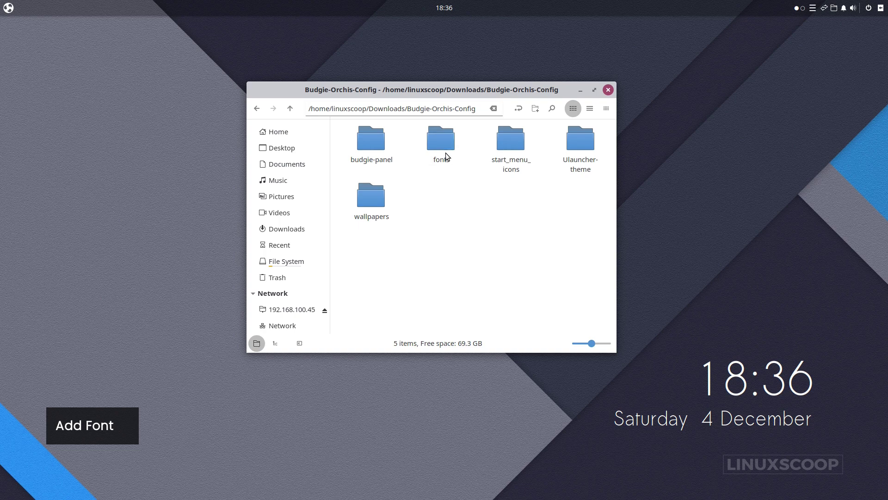
right_click(441, 146)
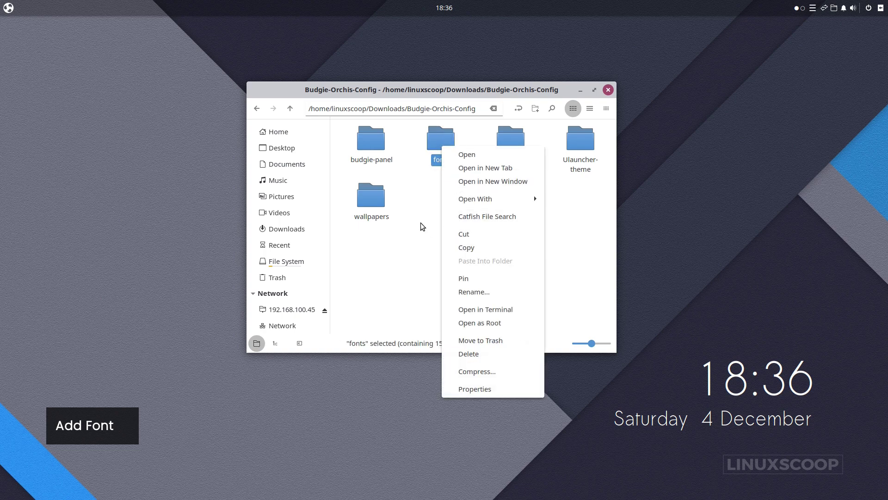
click(441, 139)
double_click(441, 139)
double_click(359, 139)
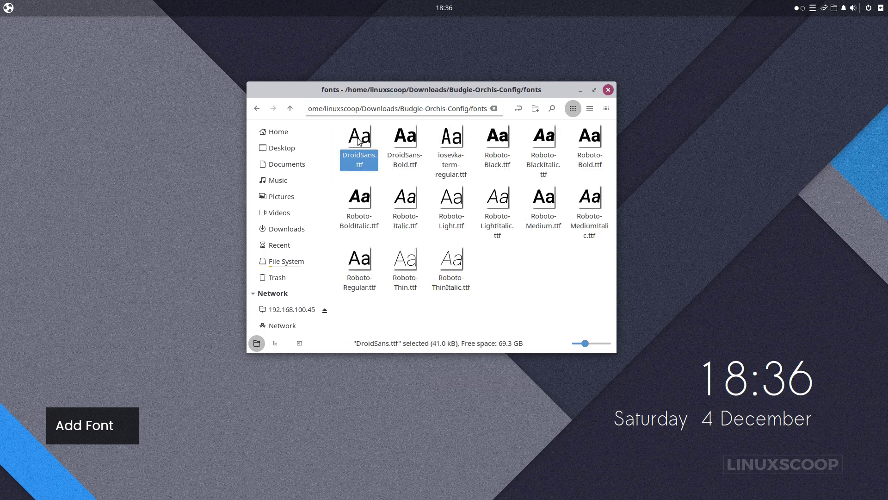
click(362, 27)
Copy the fonts folder into Home, with hidden files shown.
click(259, 109)
right_click(435, 151)
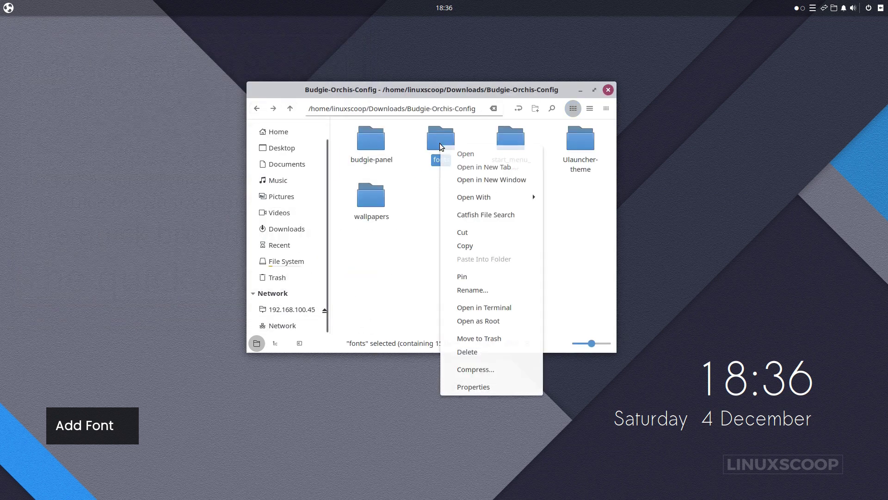
click(465, 248)
click(284, 138)
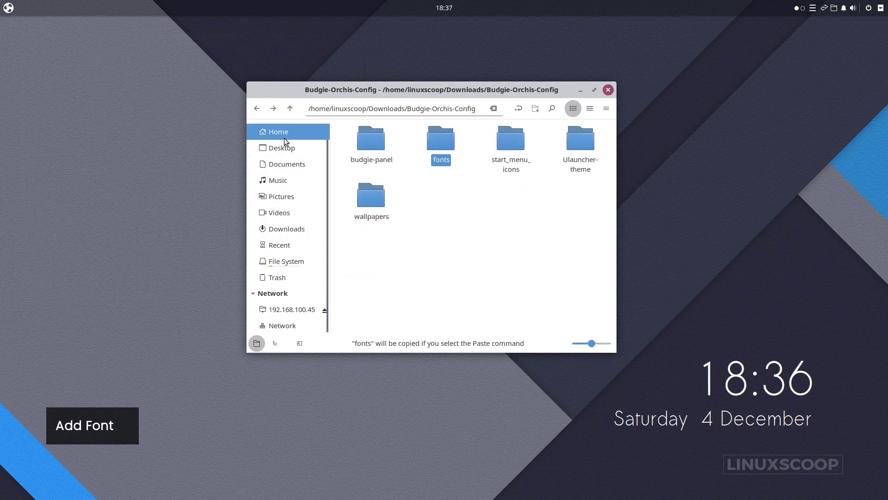
right_click(426, 224)
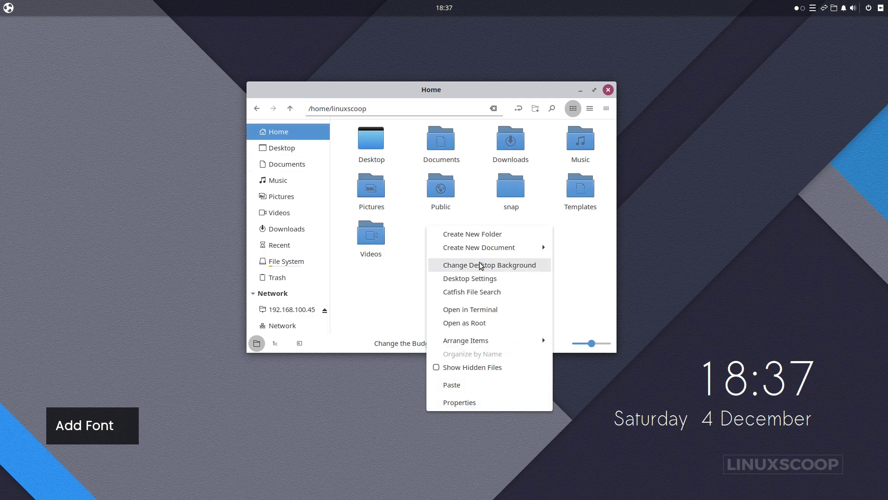
click(468, 367)
right_click(476, 248)
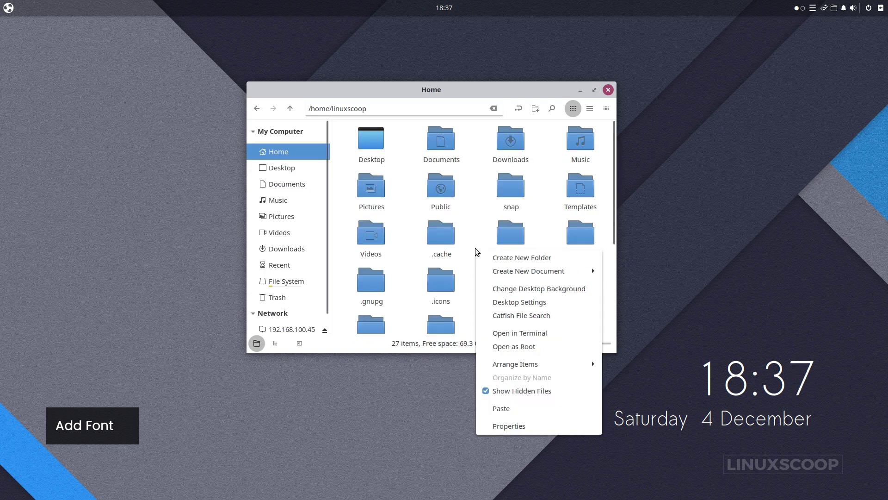
click(501, 408)
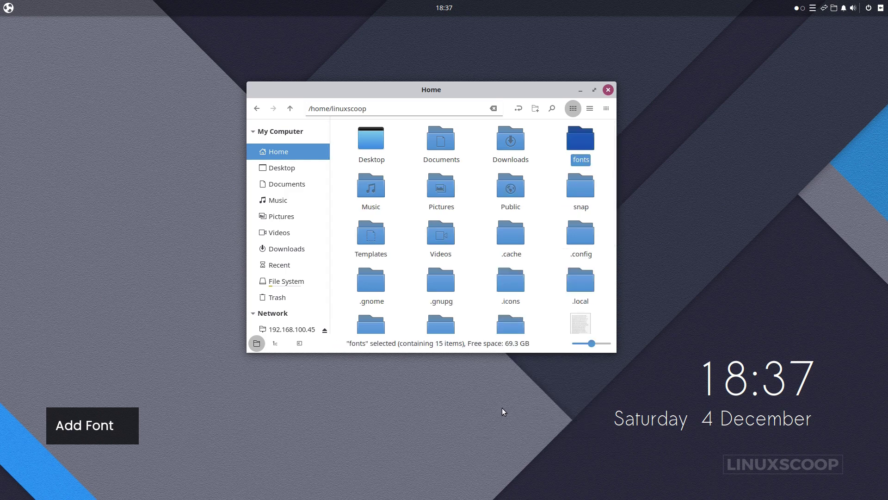
Rename the pasted fonts folder to .fonts.
right_click(579, 153)
click(622, 294)
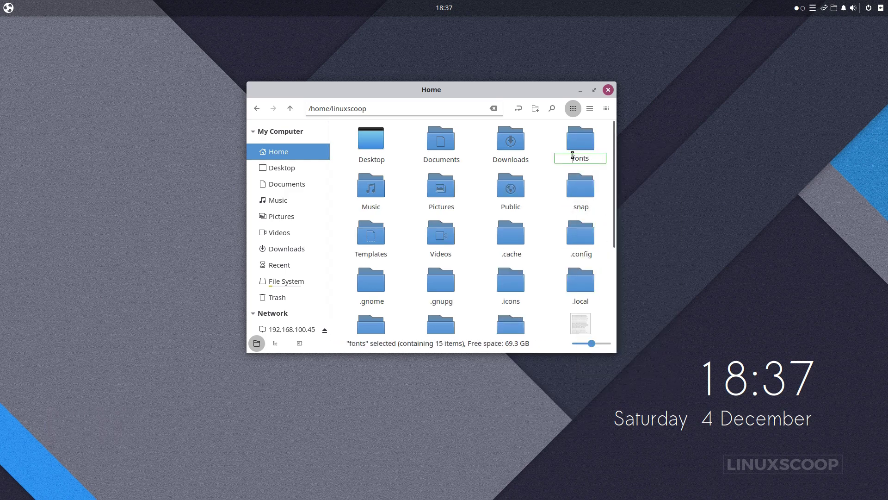
text(.)
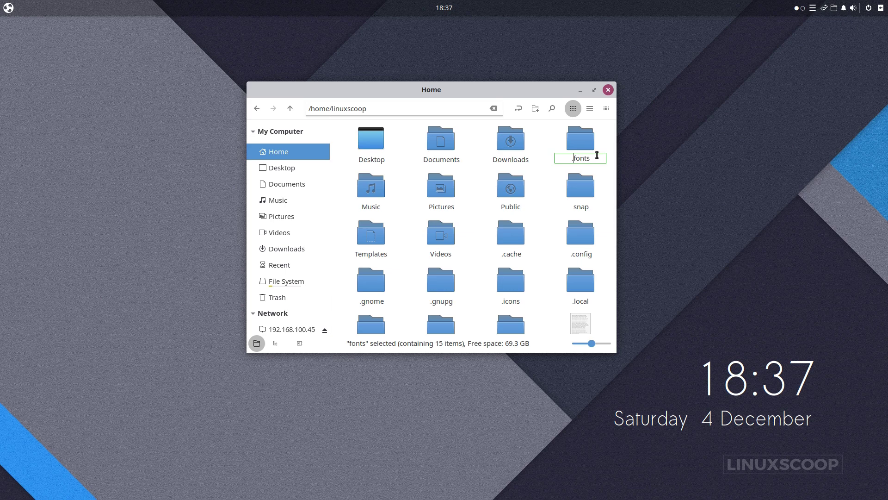
key(Return)
click(547, 230)
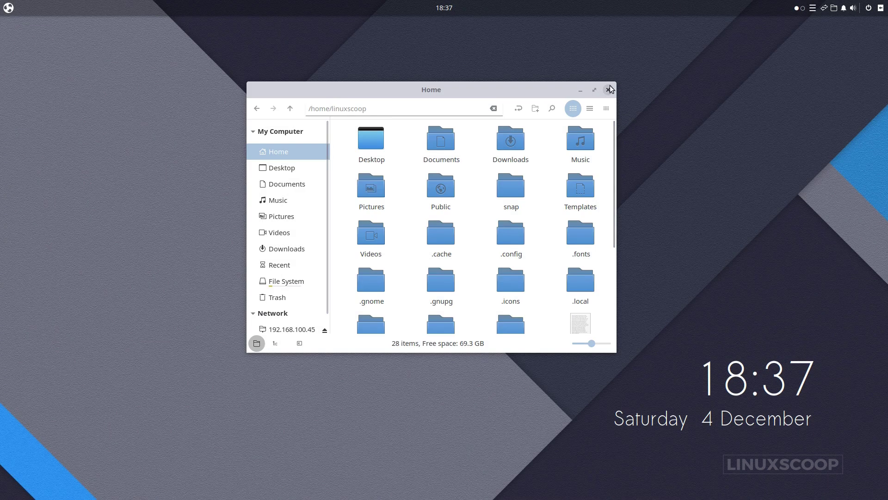
Close the file manager and launch Budgie Desktop Settings by searching 'budgie' in the menu.
click(611, 88)
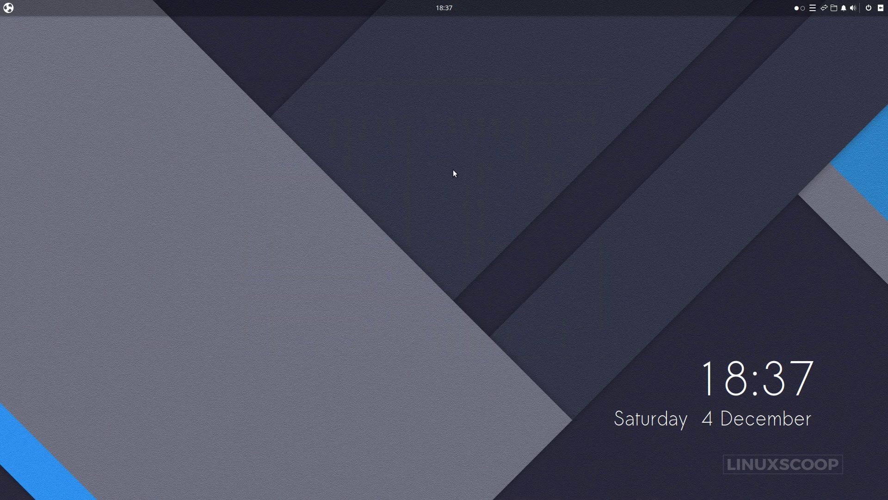
click(11, 11)
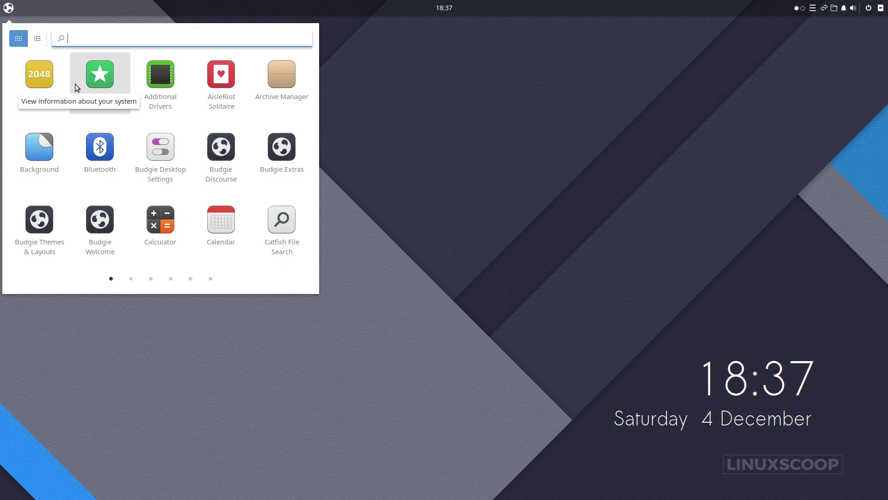
text(budgie)
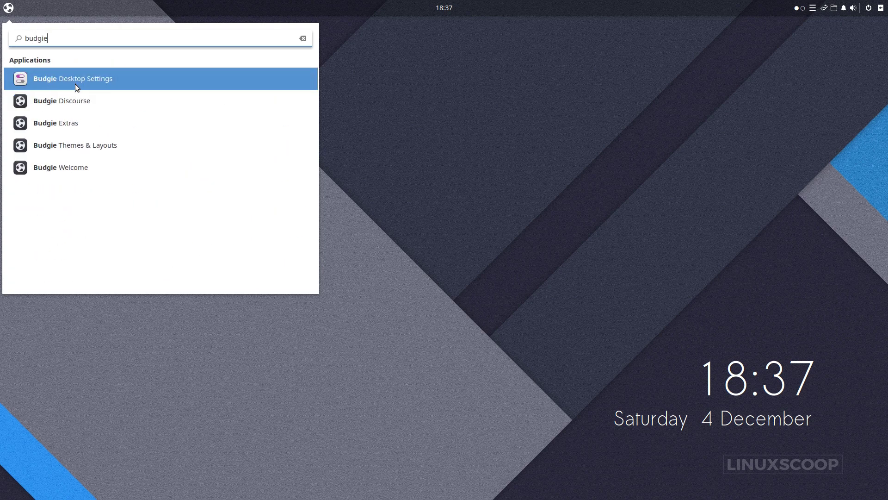
click(75, 84)
Set widgets to Orchis-light-compact, icons to Tela-circle-blue-dark and cursors to Vimix-cursors.
drag(263, 97, 454, 109)
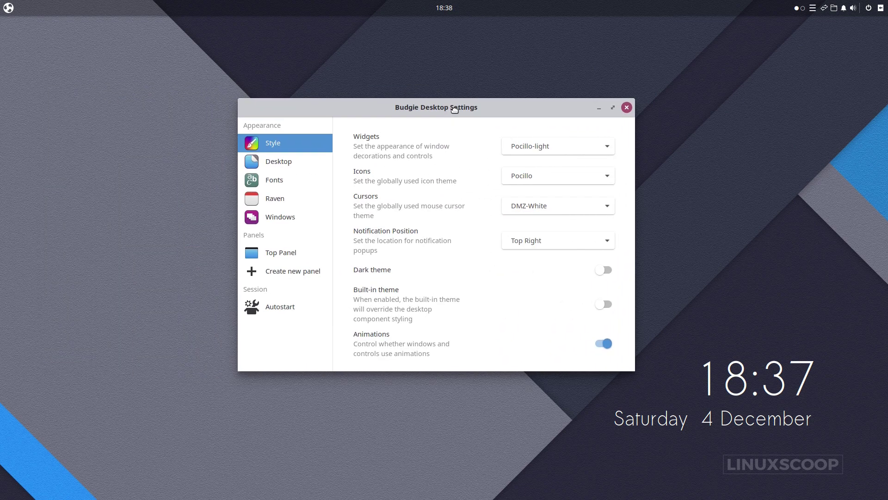
click(566, 148)
scroll(565, 149, up, 2)
scroll(565, 148, up, 10)
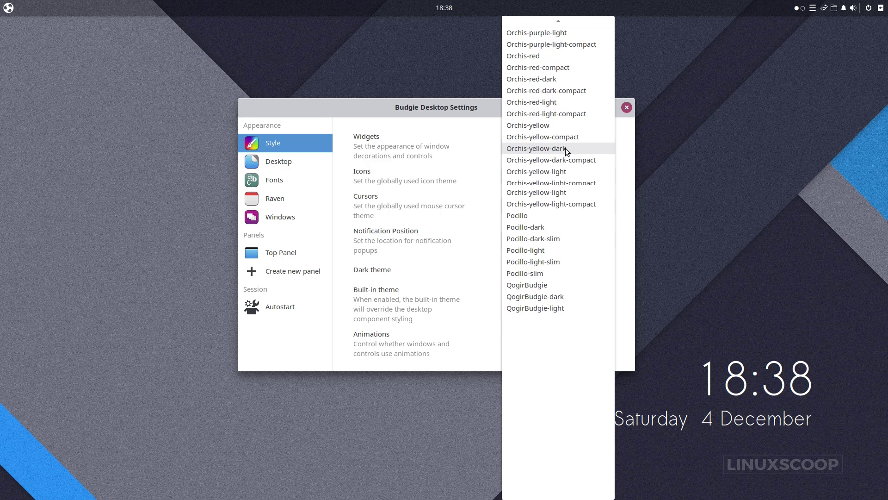
scroll(565, 148, up, 1)
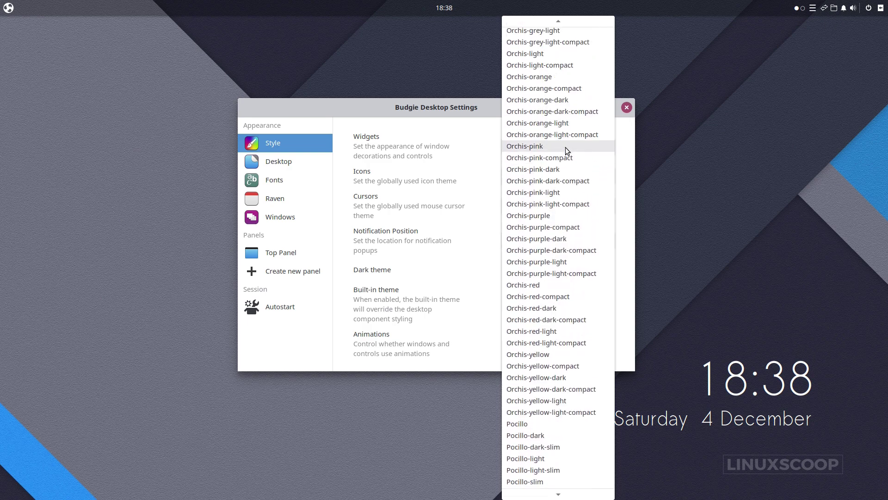
click(568, 66)
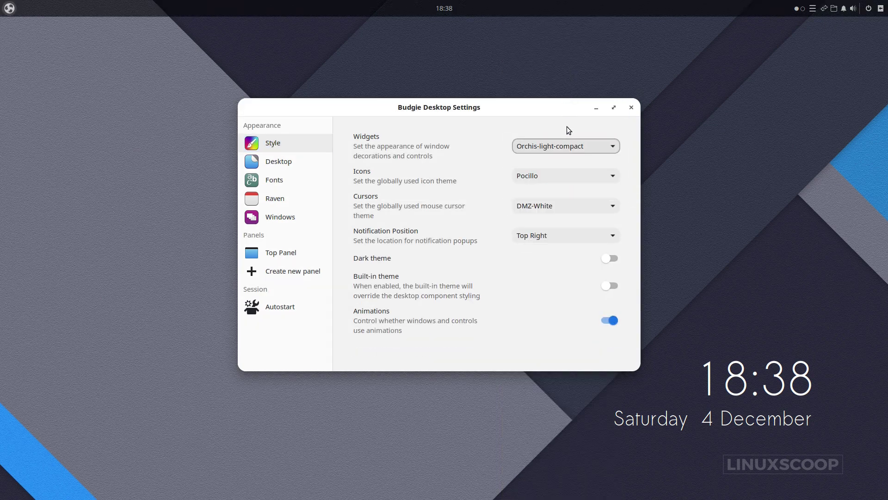
click(569, 181)
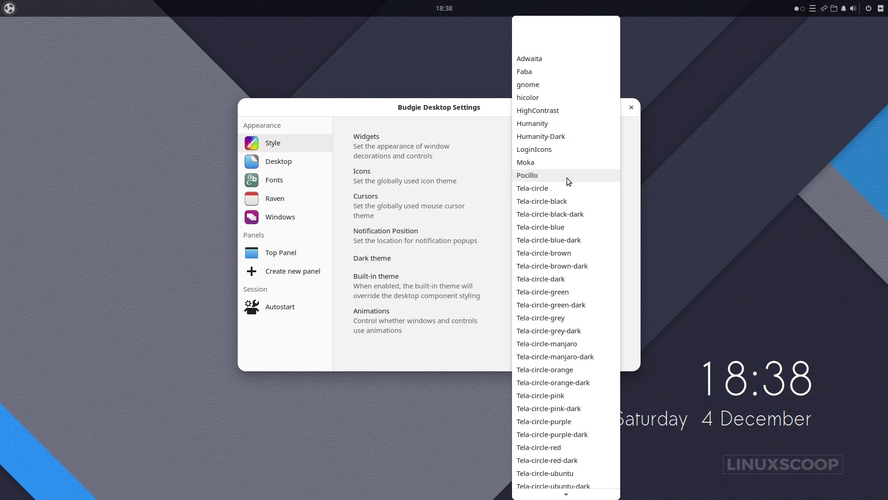
click(559, 241)
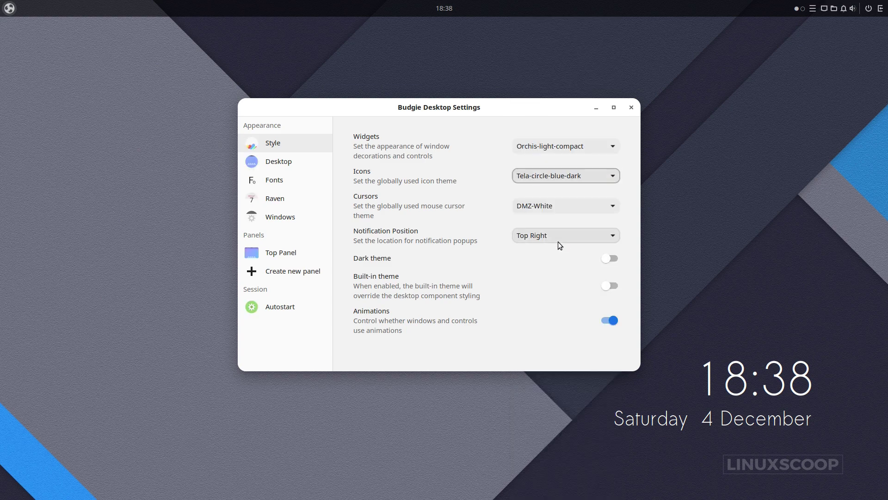
click(553, 206)
click(551, 220)
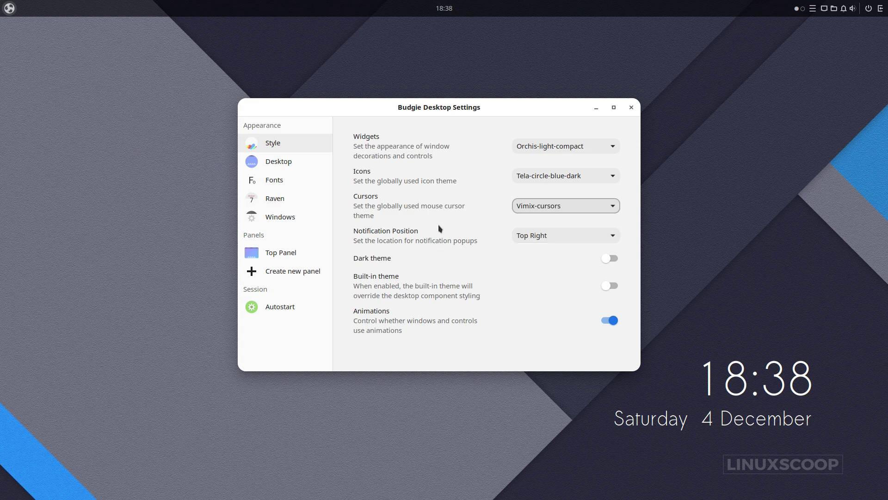
click(287, 166)
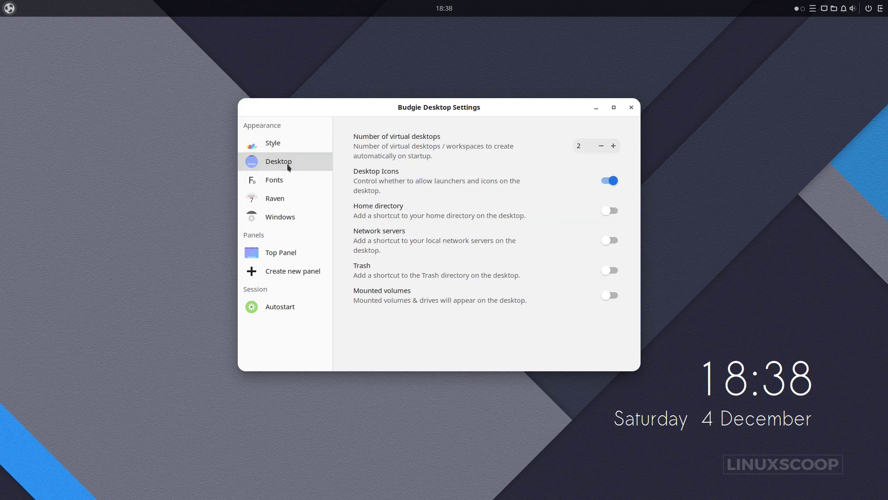
Set the window titles font to Roboto Regular 10.
click(279, 182)
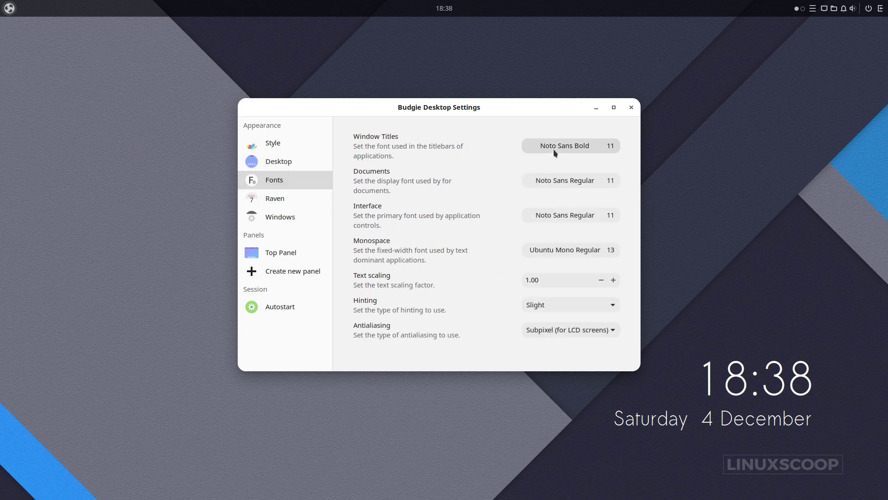
click(560, 146)
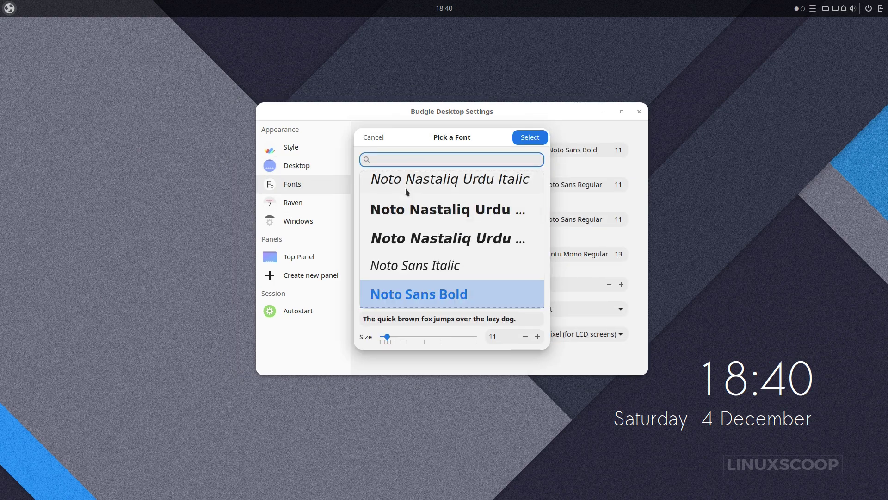
text(roboto)
click(404, 237)
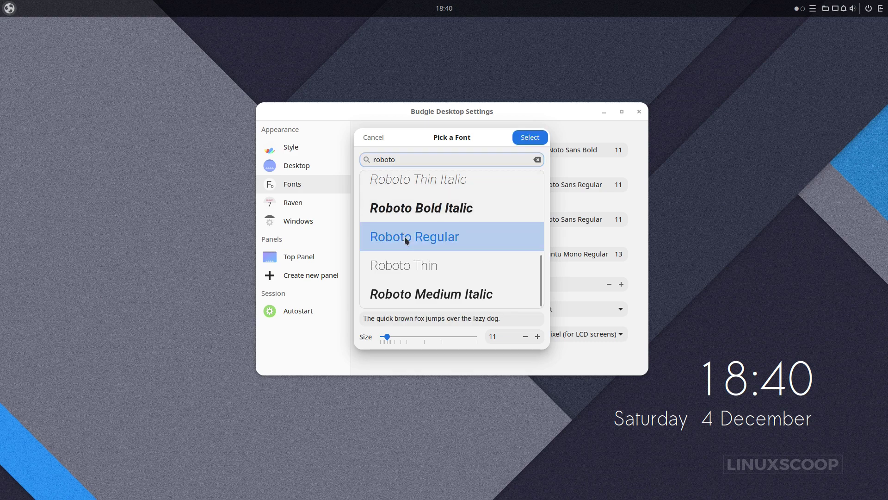
click(531, 137)
click(533, 147)
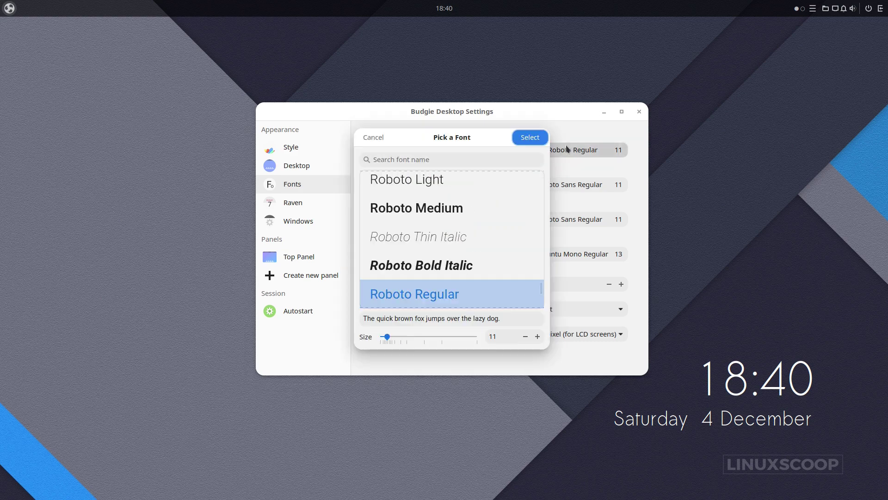
click(525, 337)
click(544, 139)
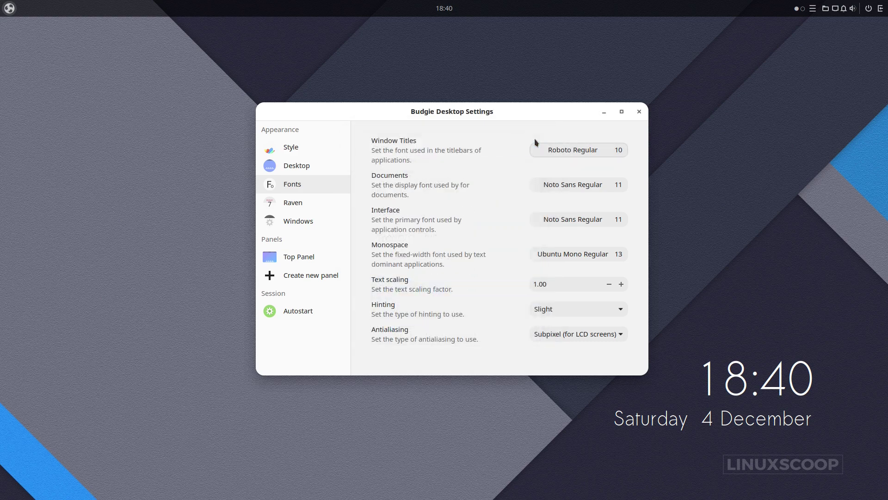
Set the documents font to Roboto Regular 10.
click(556, 185)
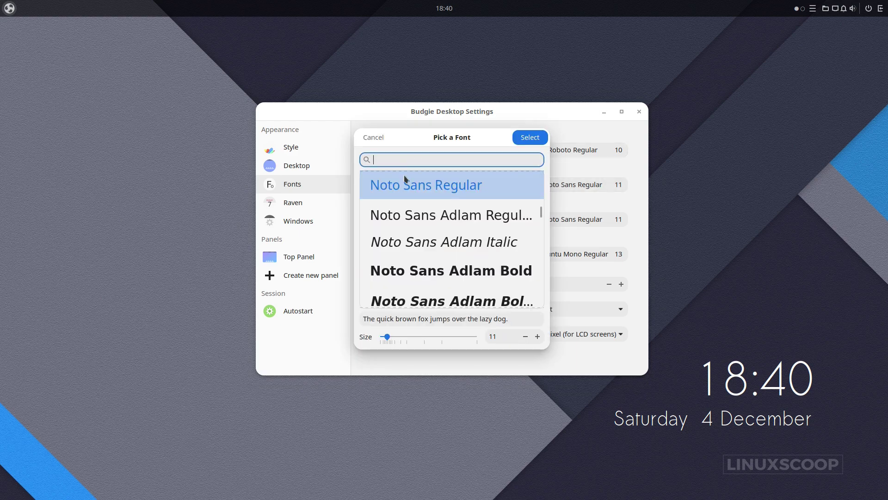
text(robot)
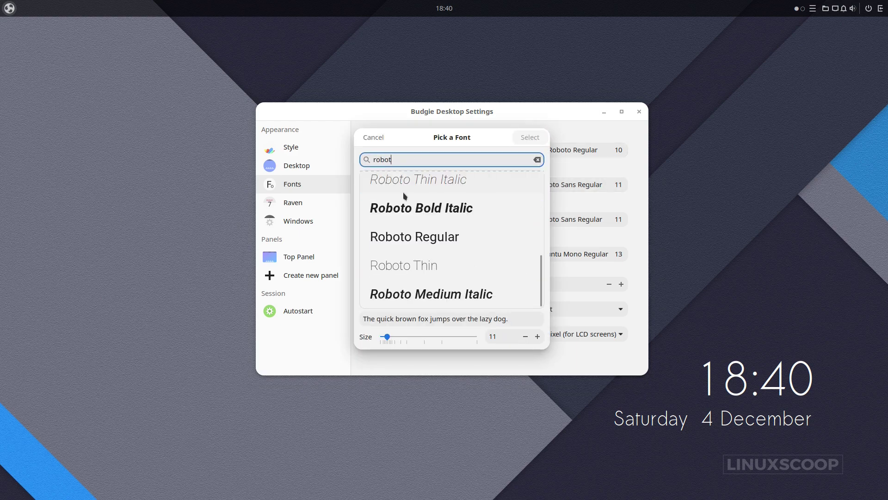
click(399, 236)
click(528, 139)
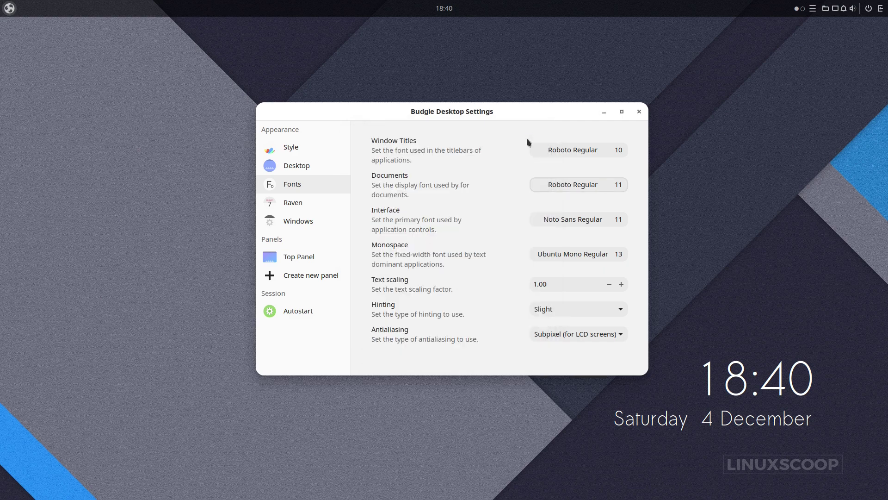
click(586, 183)
click(526, 336)
click(529, 137)
Set the interface font to Roboto Regular 10.
click(569, 219)
text(rob)
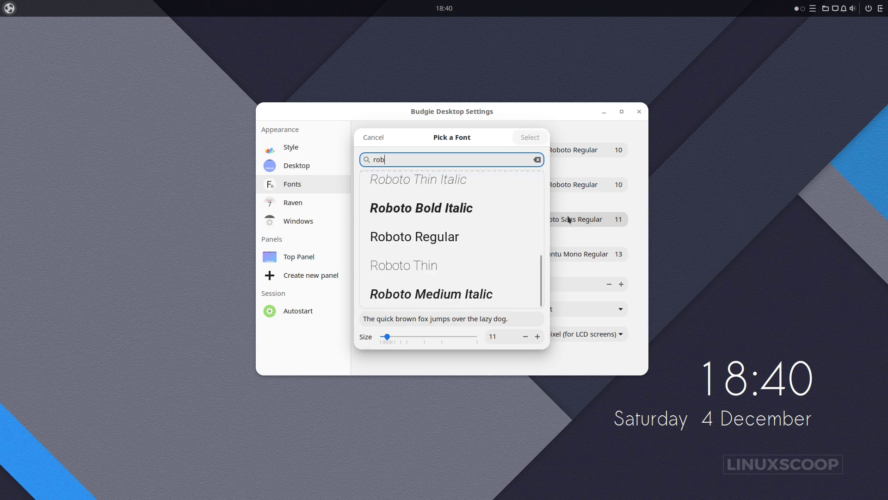
click(463, 240)
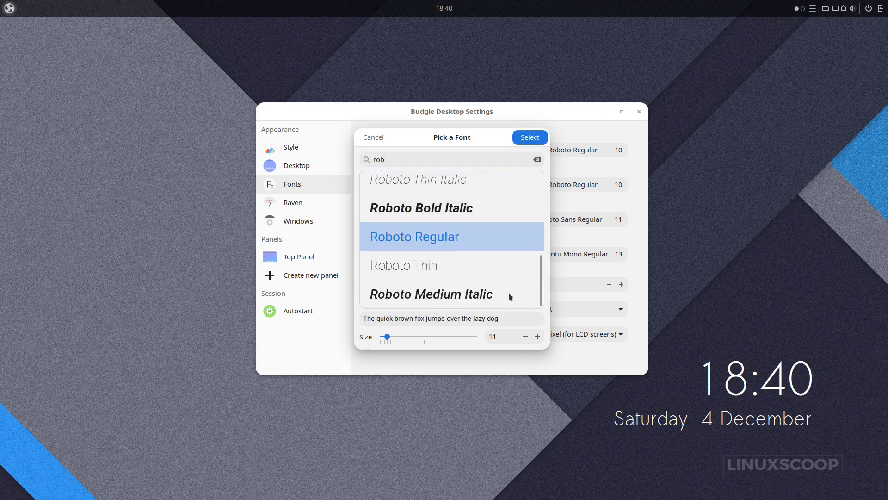
click(526, 337)
click(529, 138)
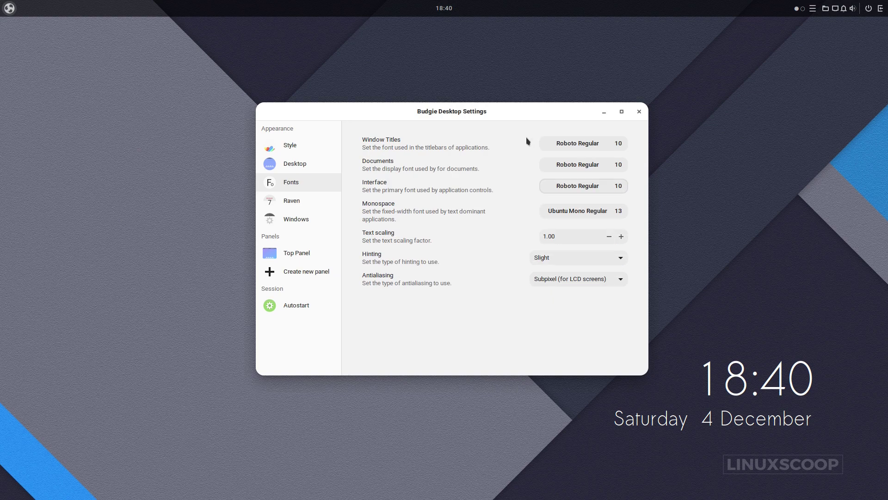
Set the monospace font to Iosevka Term Regular 10.
click(575, 216)
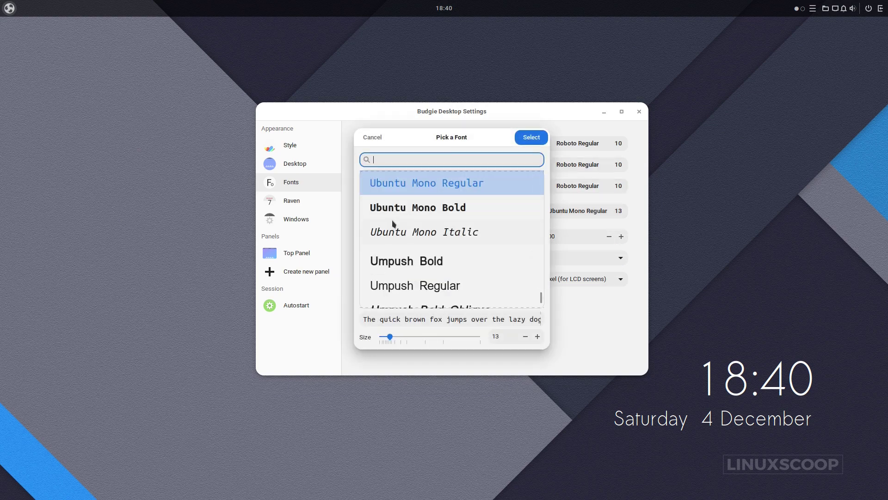
scroll(394, 224, down, 15)
text(iose)
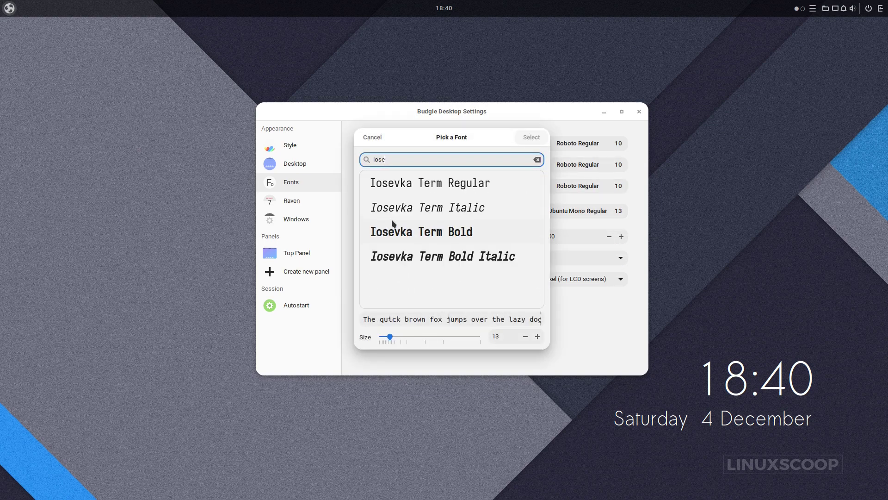
click(408, 185)
click(532, 138)
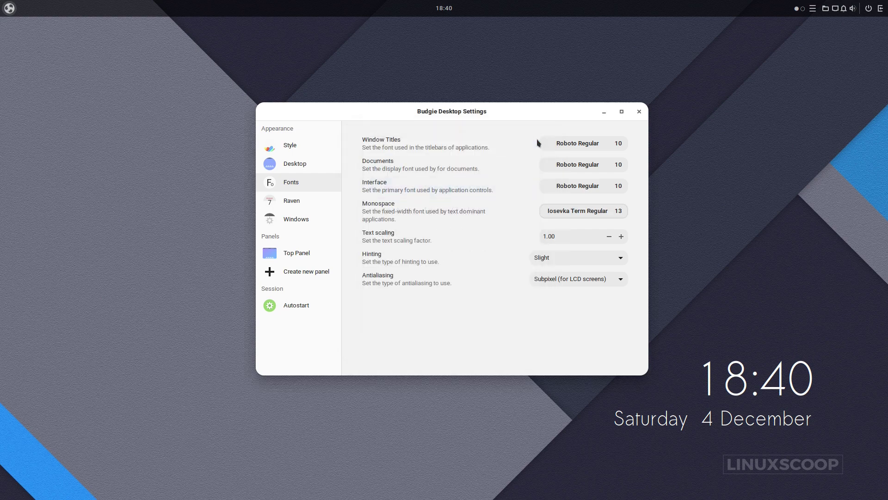
click(578, 213)
click(525, 338)
click(526, 337)
click(525, 337)
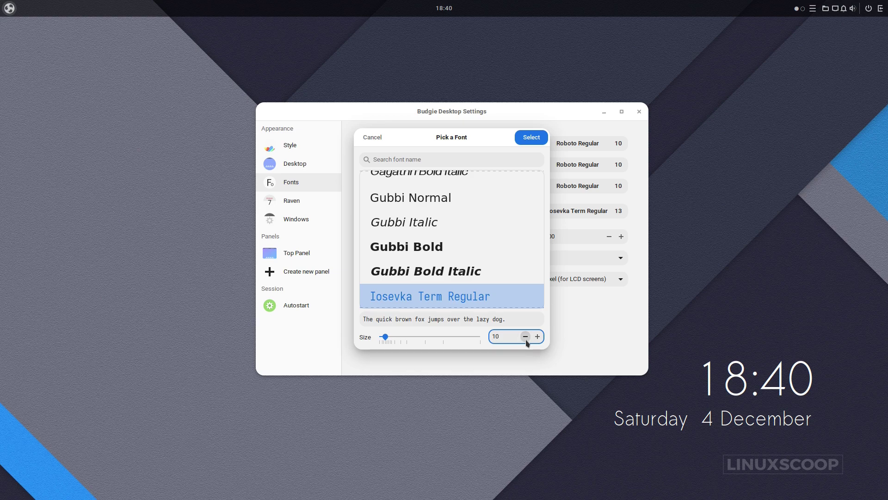
click(538, 337)
click(526, 337)
click(531, 137)
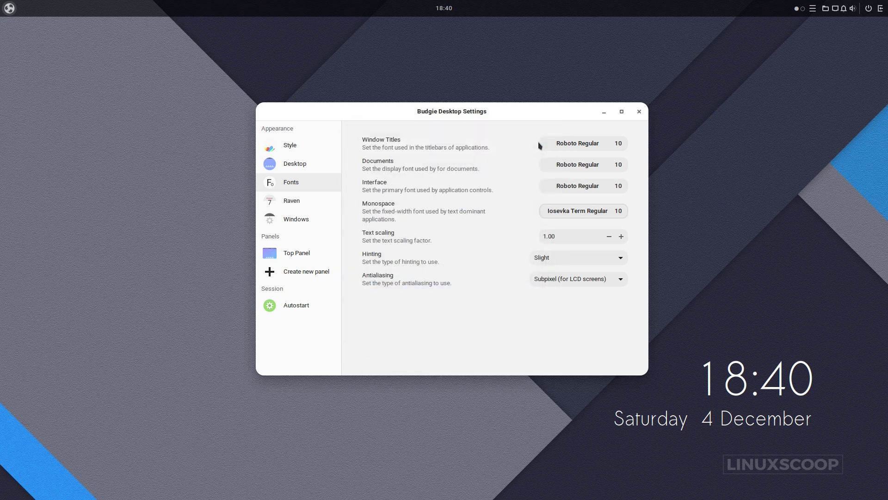
Switch on Raven's power strip, volume above 100% and calendar week numbers.
click(309, 204)
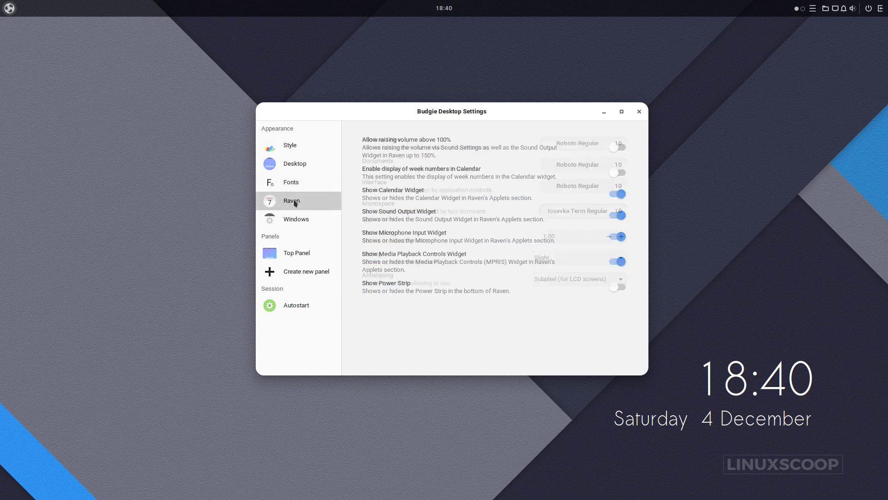
click(619, 288)
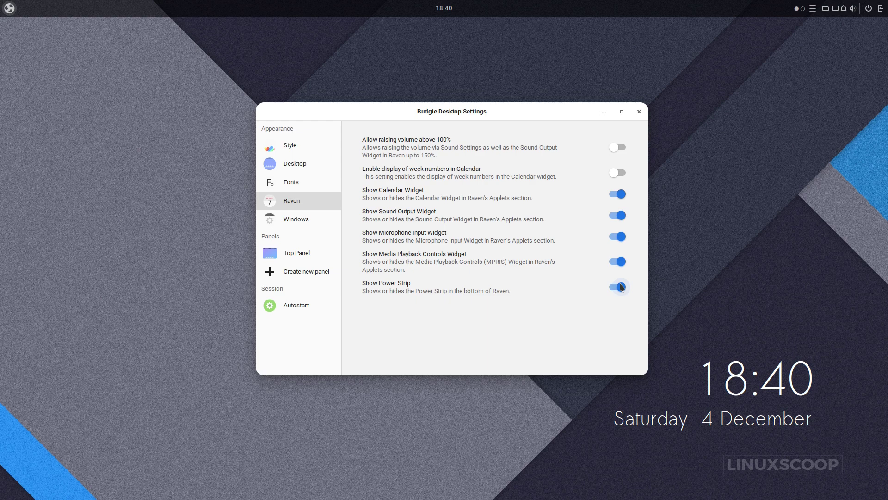
click(625, 147)
click(620, 174)
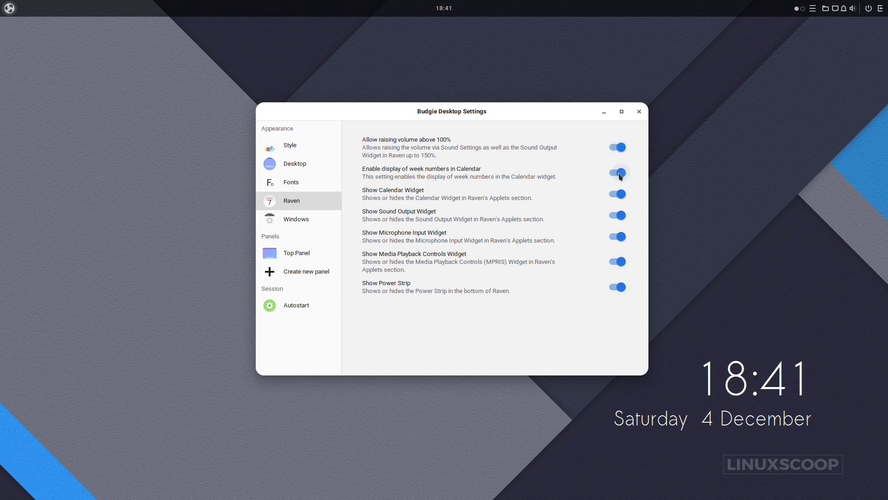
click(301, 220)
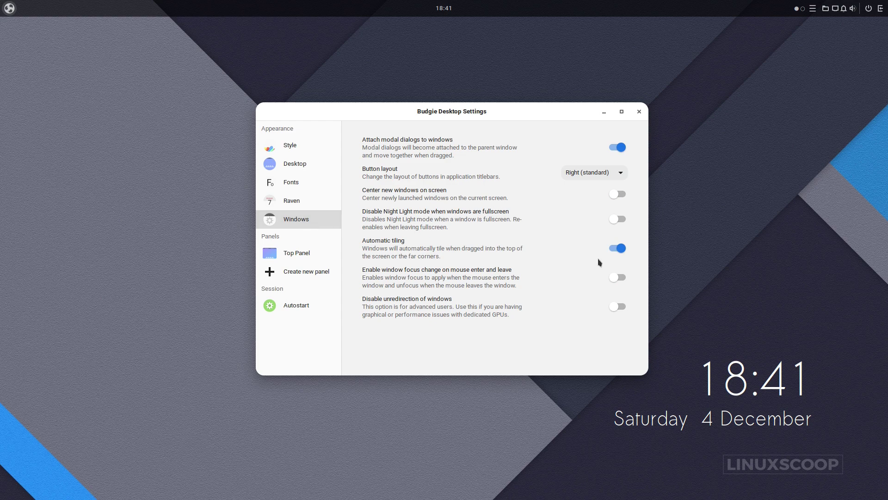
Turn on centred new windows and disable Night Light when fullscreen, then close settings.
click(613, 197)
click(614, 221)
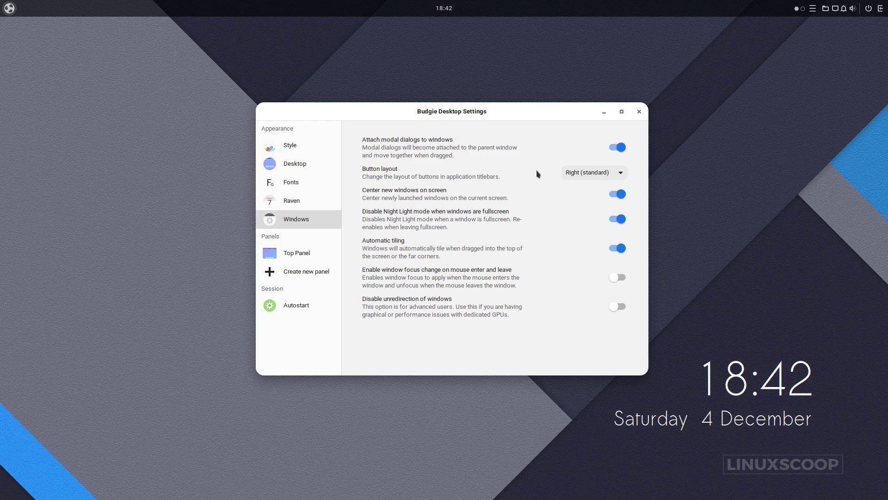
click(638, 114)
Add all 13 images from Downloads/Budgie-Orchis-Config/wallpapers to the background collection.
right_click(389, 69)
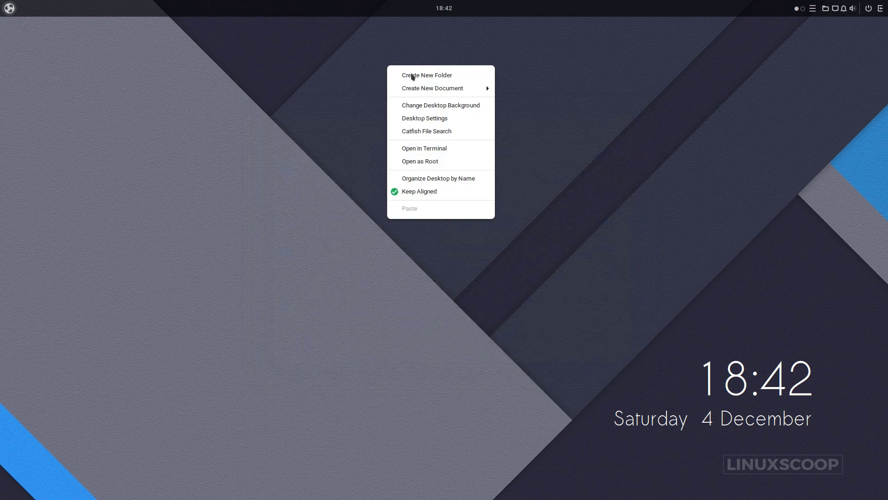
click(435, 106)
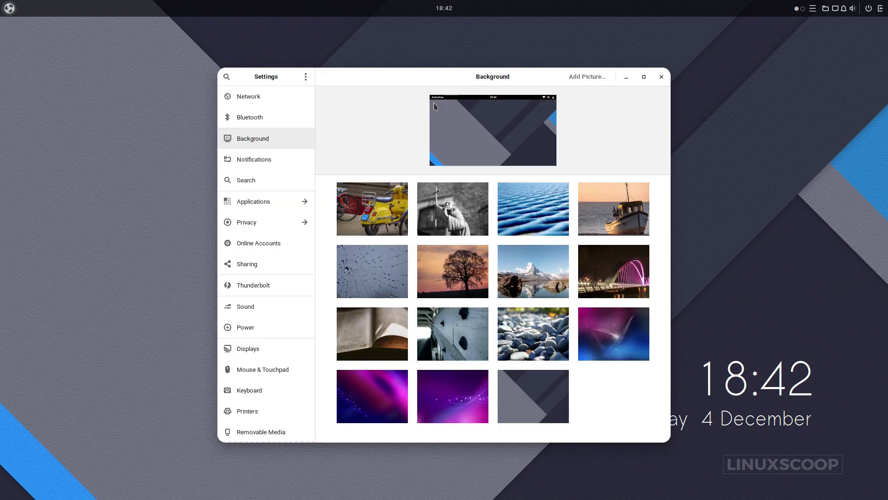
click(590, 78)
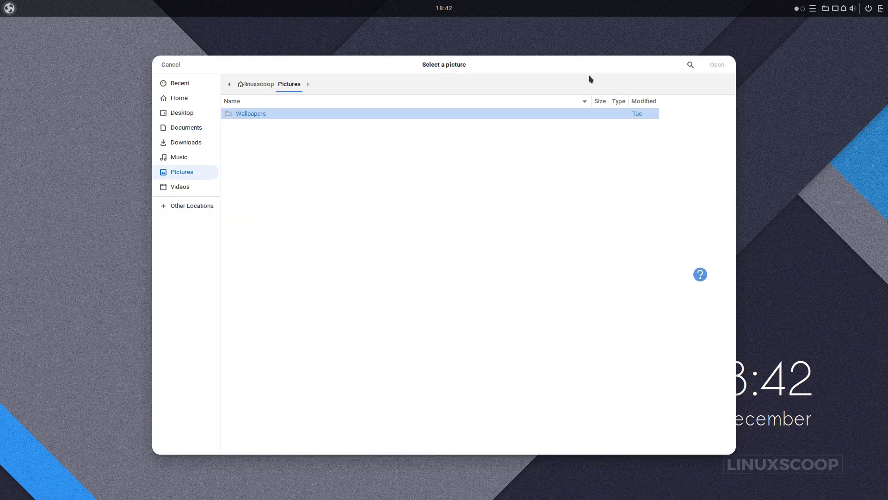
click(198, 147)
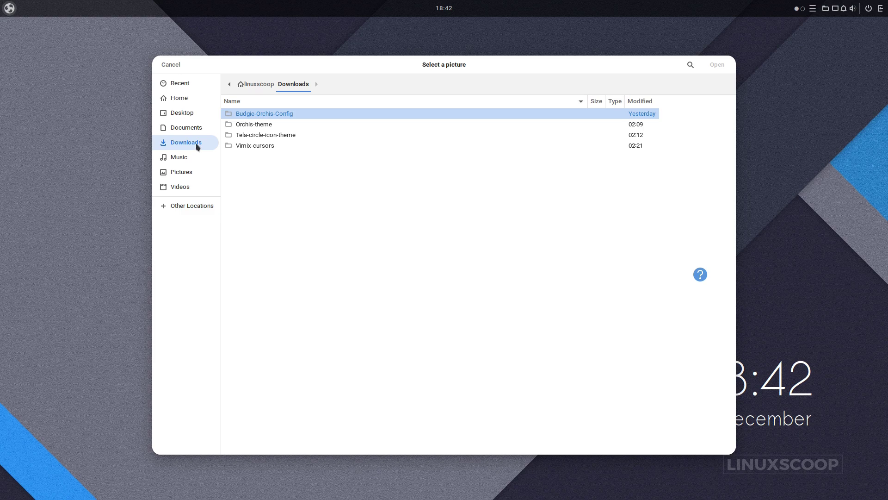
double_click(249, 114)
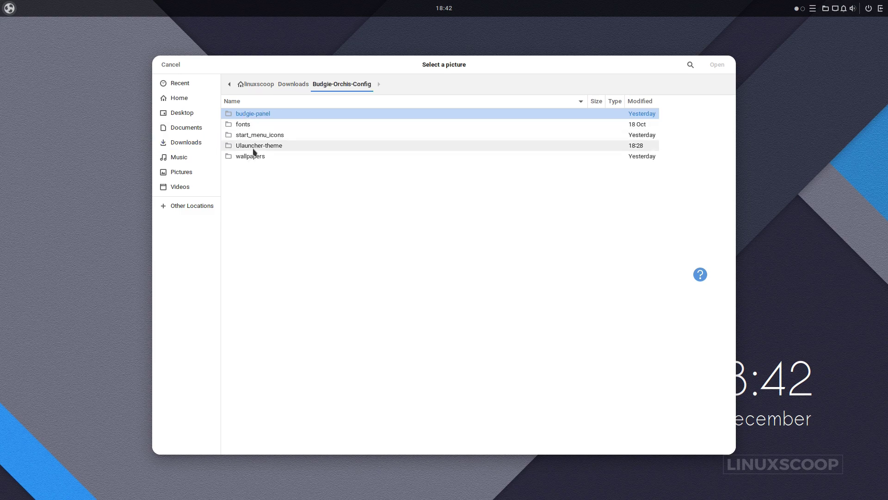
double_click(254, 156)
drag(290, 303, 258, 118)
click(716, 64)
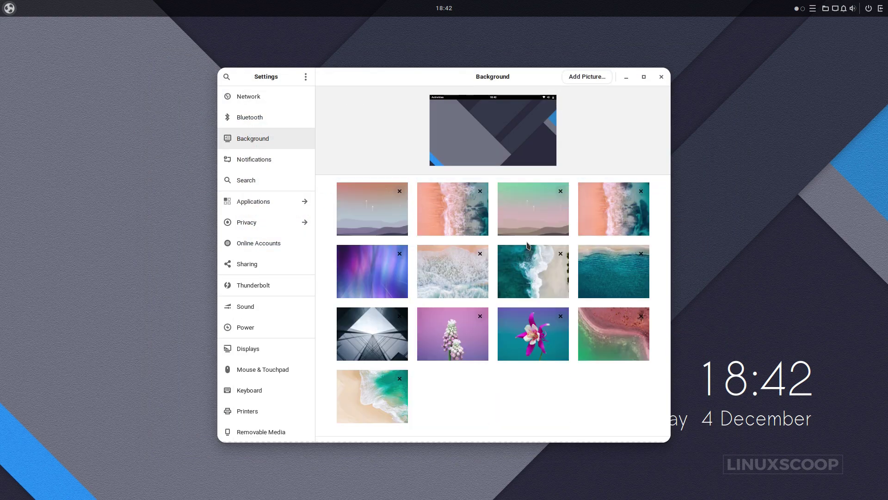
Make the pink flower on teal the desktop background and close the settings.
click(535, 338)
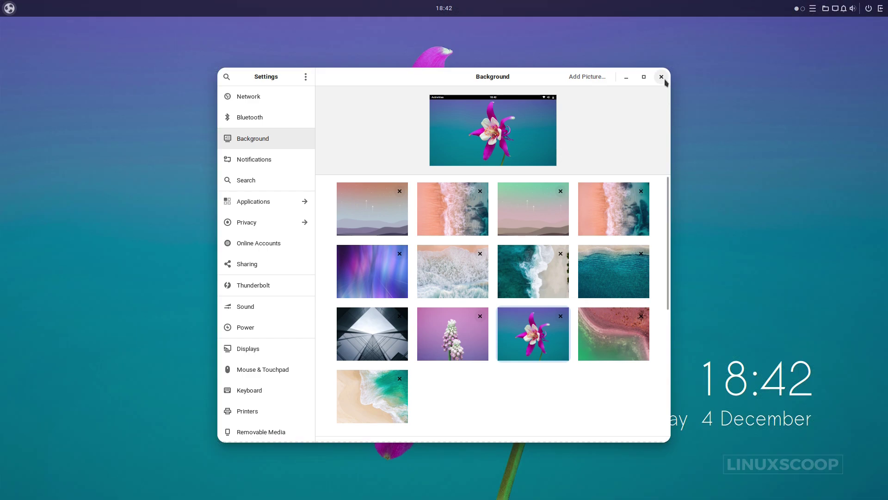
click(662, 77)
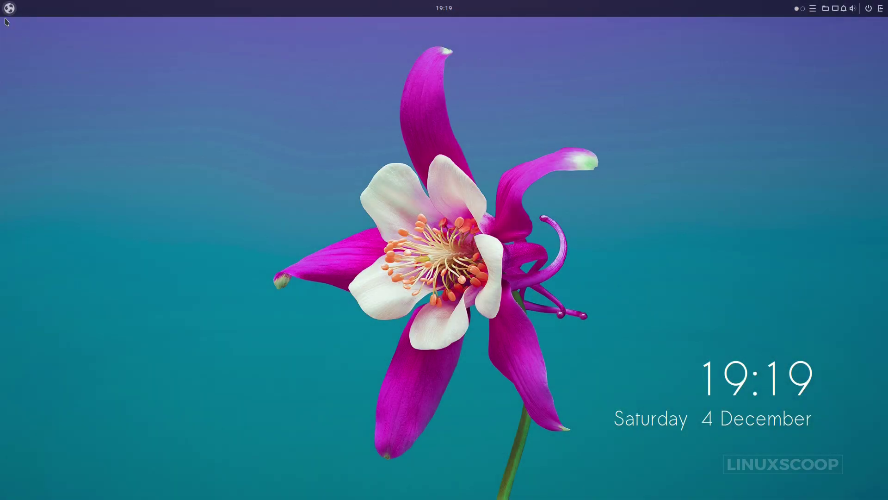
click(4, 14)
Install the Calendar Applet from Budgie Extras, accepting the third-party repository, then close Budgie Welcome.
text(bud)
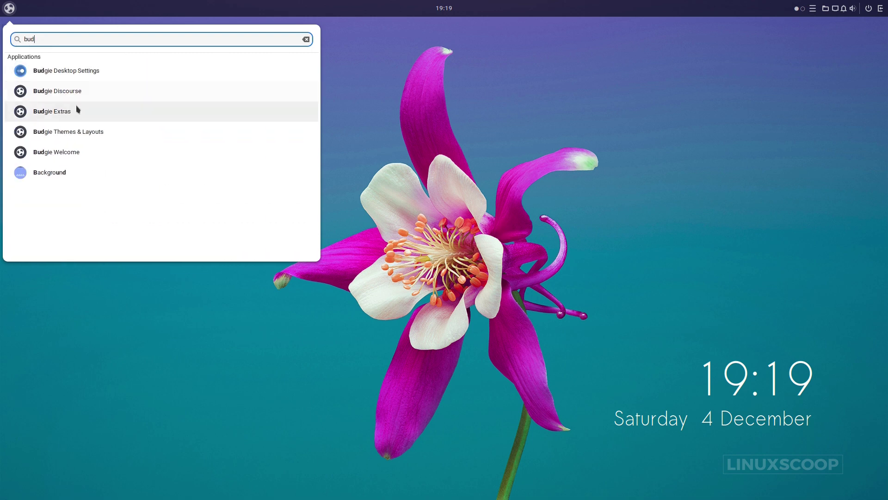
click(77, 110)
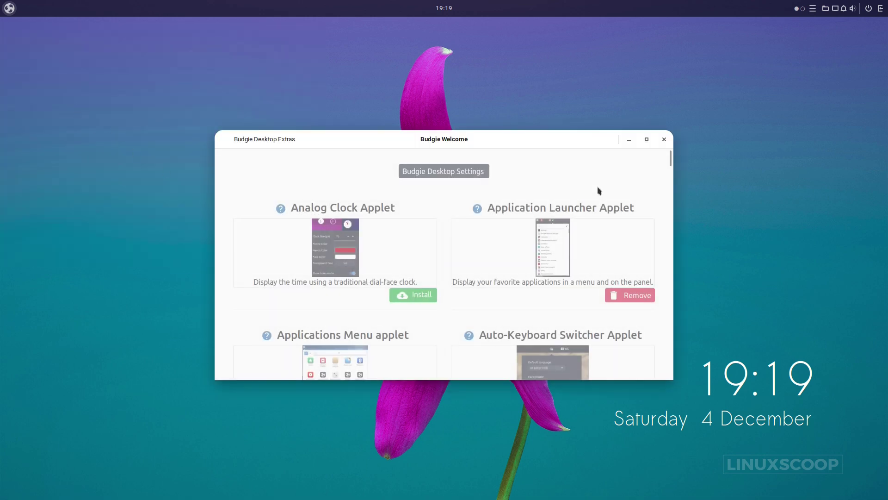
click(645, 137)
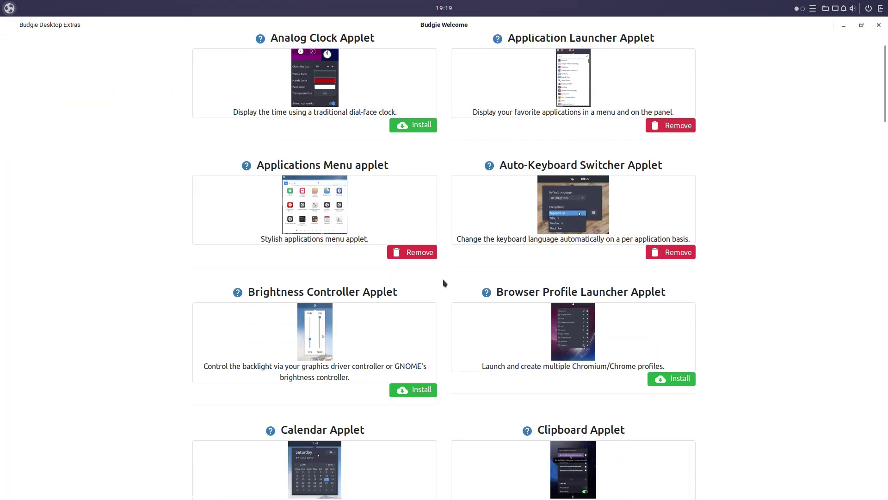
scroll(444, 282, down, 5)
click(407, 375)
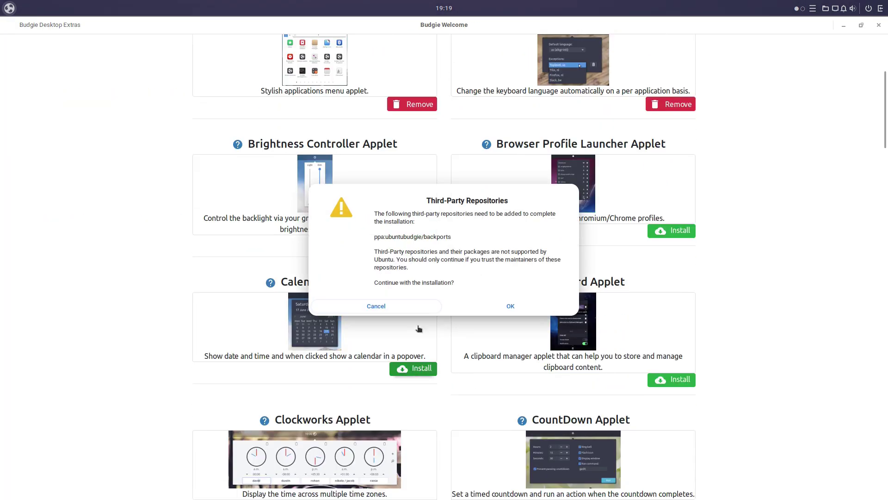
click(492, 308)
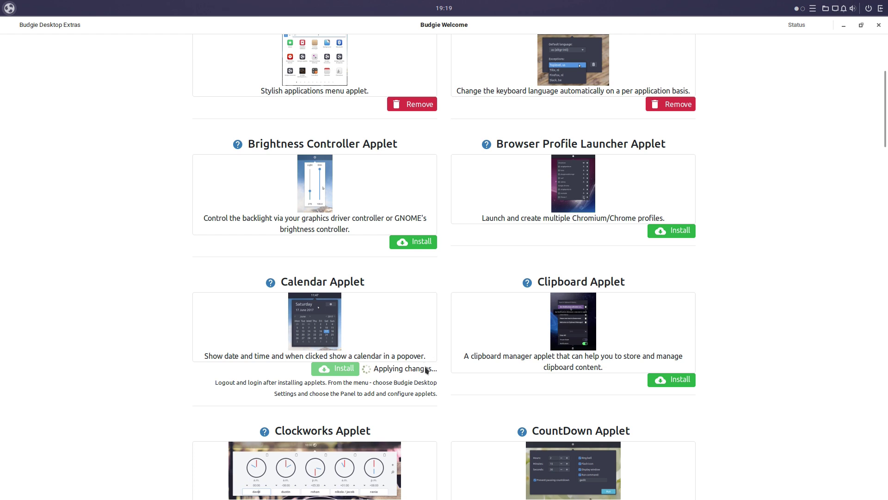
scroll(423, 373, down, 1)
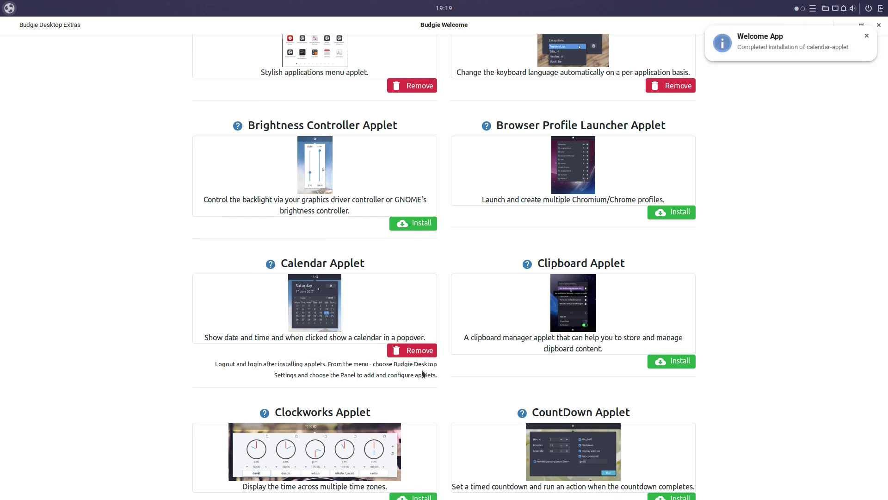
click(867, 37)
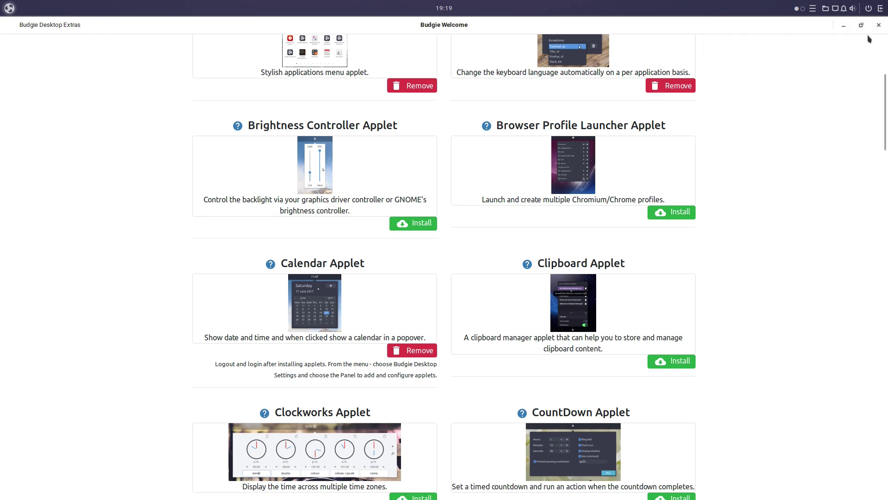
click(879, 25)
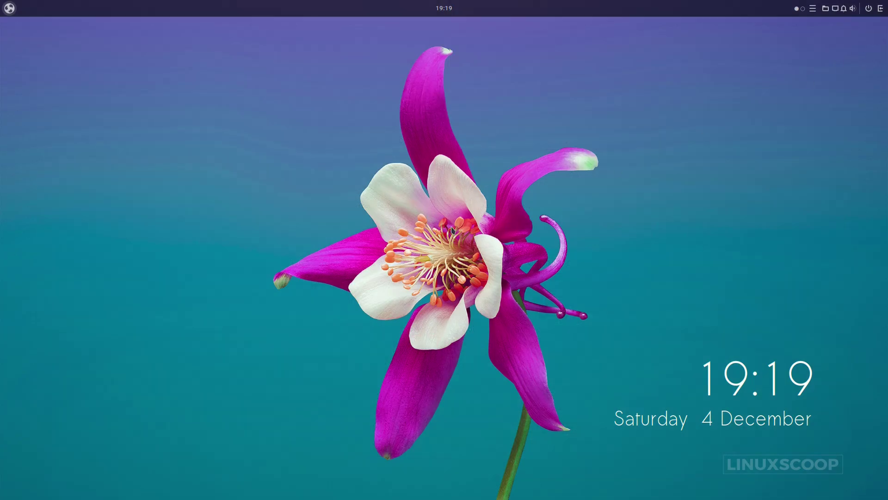
Launch Files and open Downloads > Budgie-Orchis-Config > budgie-panel.
click(9, 8)
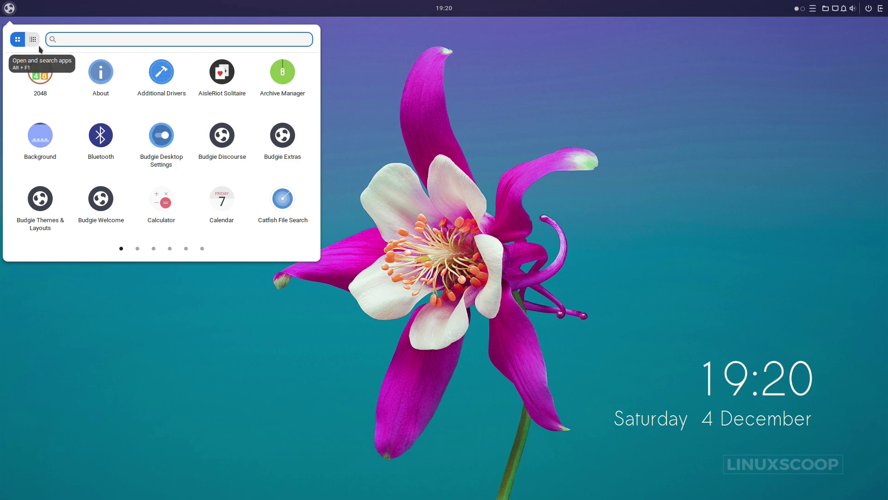
text(file)
key(Return)
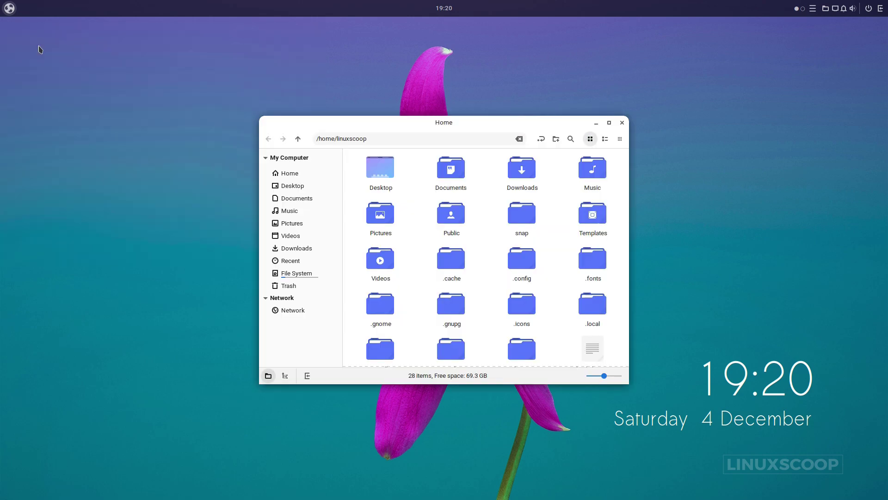
double_click(522, 170)
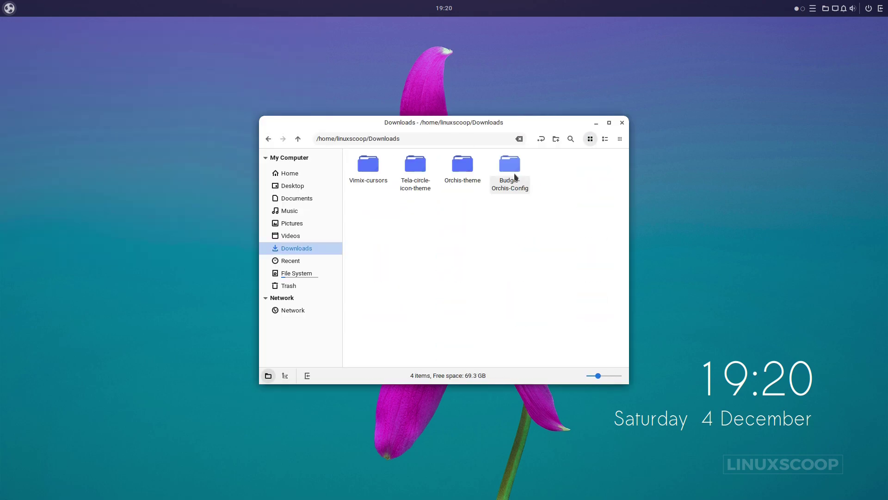
click(516, 190)
double_click(515, 189)
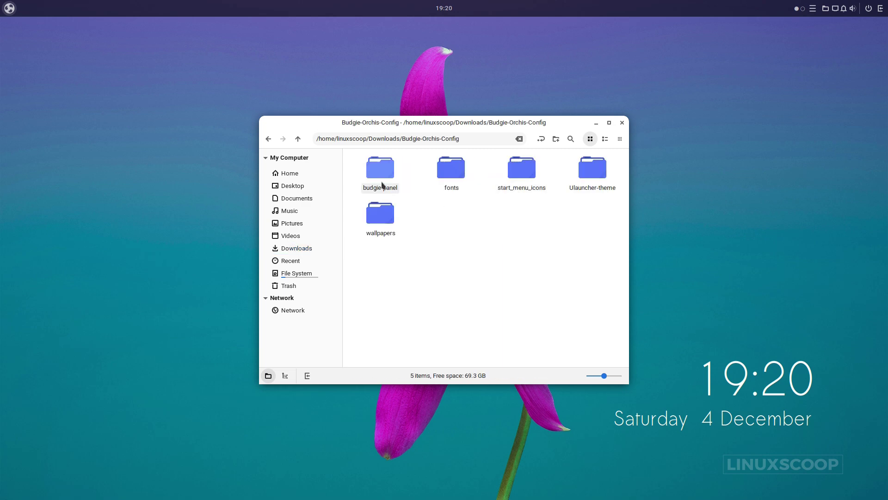
double_click(382, 184)
Open a terminal in the budgie-panel folder and enlarge its text.
right_click(443, 206)
click(480, 288)
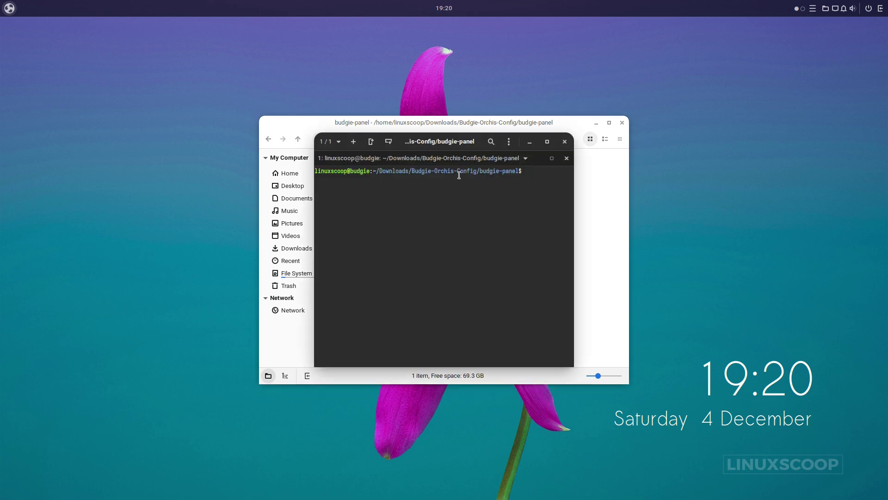
key(ctrl+plus)
key(ctrl+plus)
Maximize Tilix and type 'dconf load /com/solus-project/ < budg'.
click(548, 142)
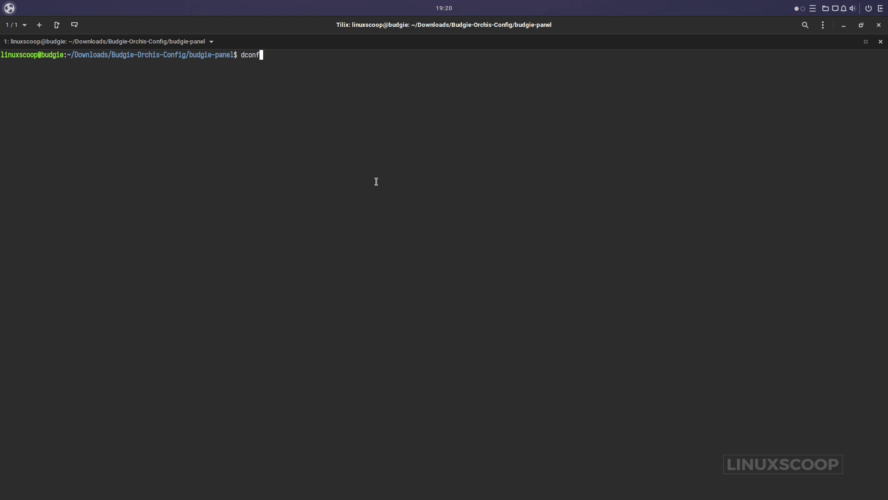
text(load /com/sol)
key(Tab)
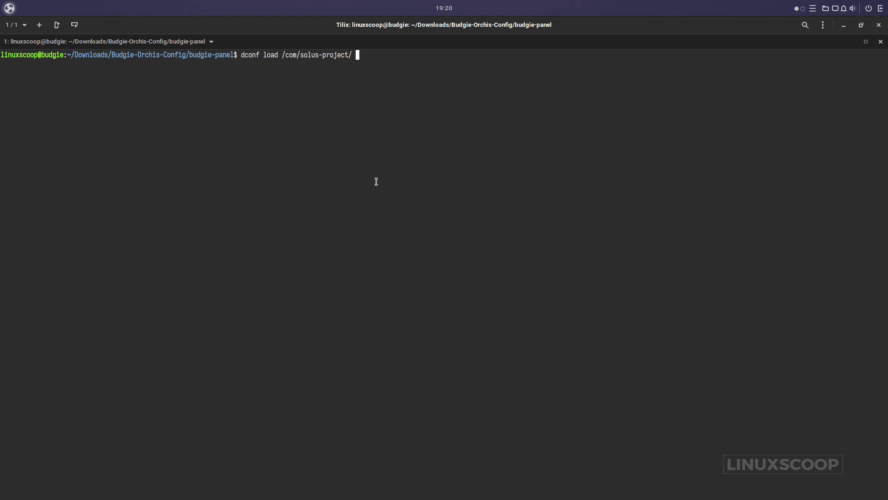
text(< budg)
Copy the budgie-config-dconf file name from the file manager.
double_click(507, 26)
click(566, 179)
click(367, 182)
right_click(370, 181)
click(430, 279)
key(super+c)
right_click(372, 183)
click(390, 213)
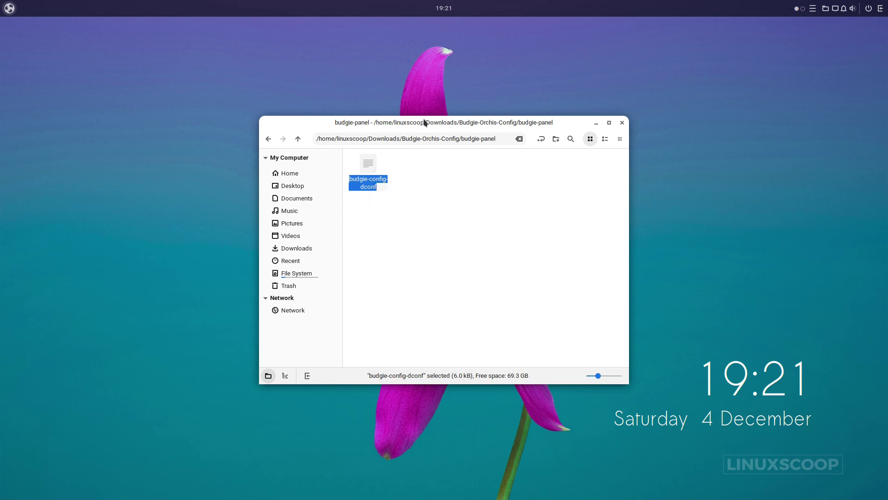
Paste the name to run dconf load /com/solus-project/ < budgie-config-dconf, then close Tilix.
drag(424, 123, 552, 169)
double_click(503, 139)
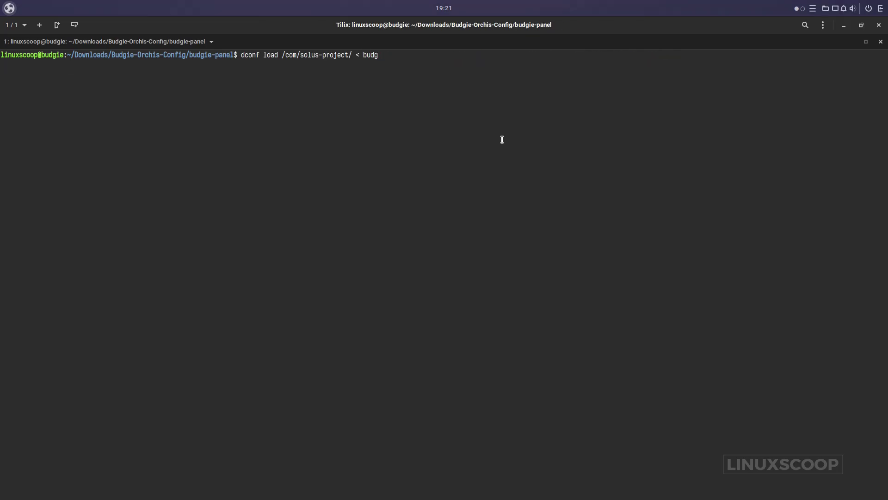
key(BackSpace)
key(BackSpace)
key(BackSpace)
key(BackSpace)
right_click(432, 88)
click(429, 147)
key(Return)
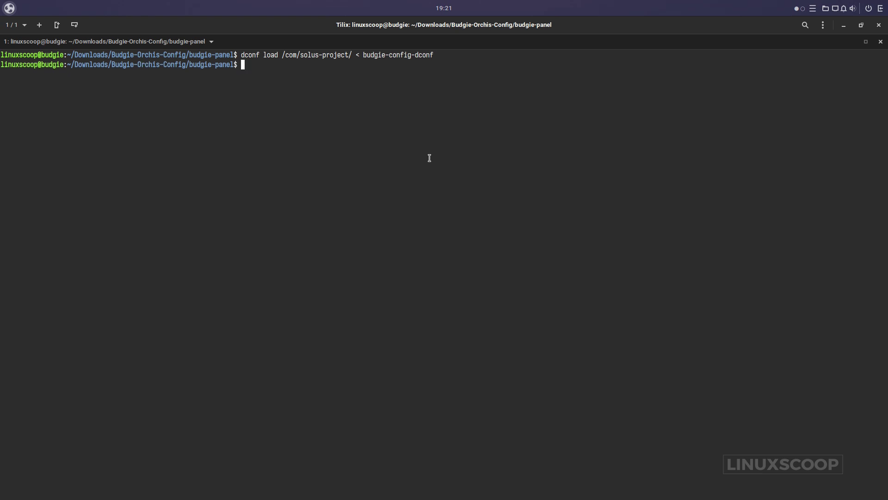
click(879, 24)
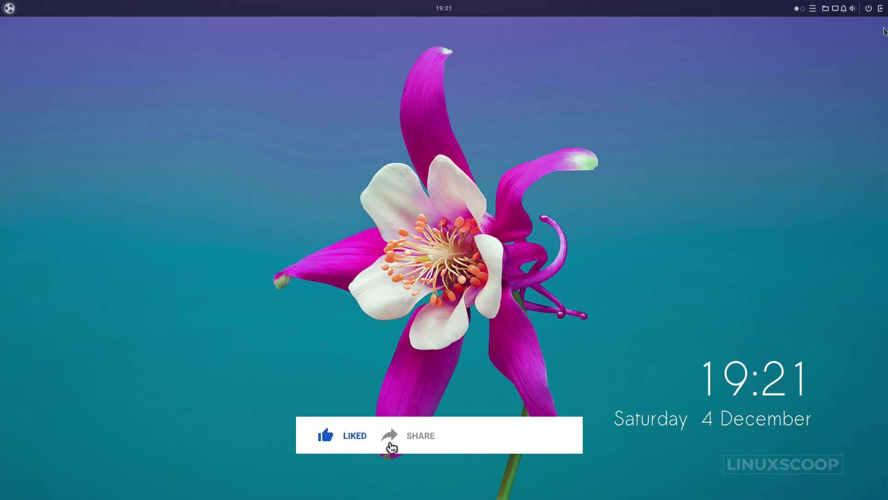
Log out of Budgie and sign back in with the account password to load the new panel.
click(869, 8)
click(838, 50)
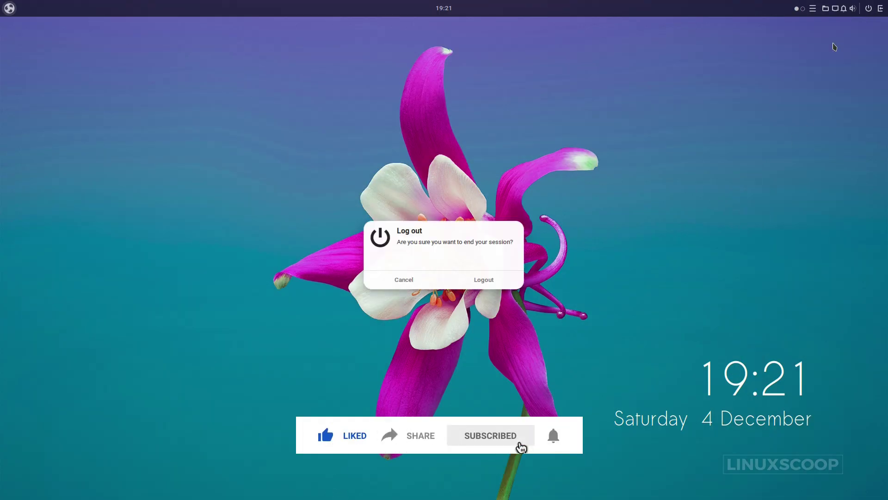
click(481, 278)
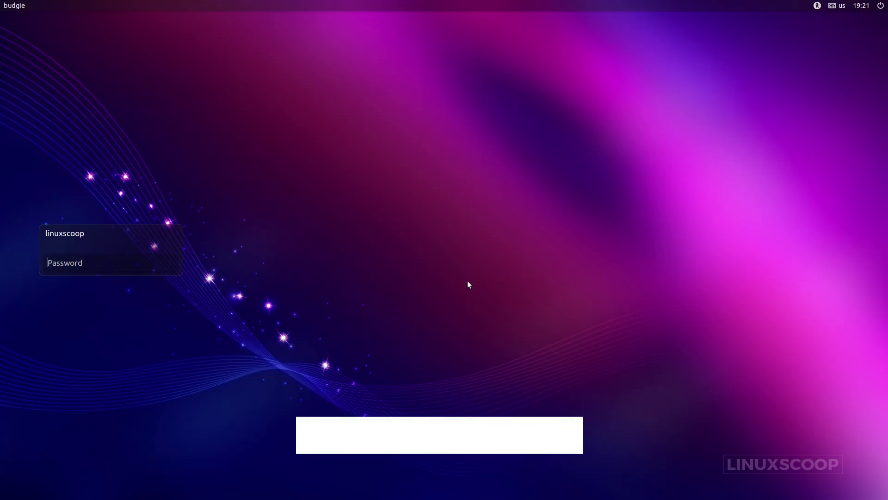
text(•••••••)
key(Return)
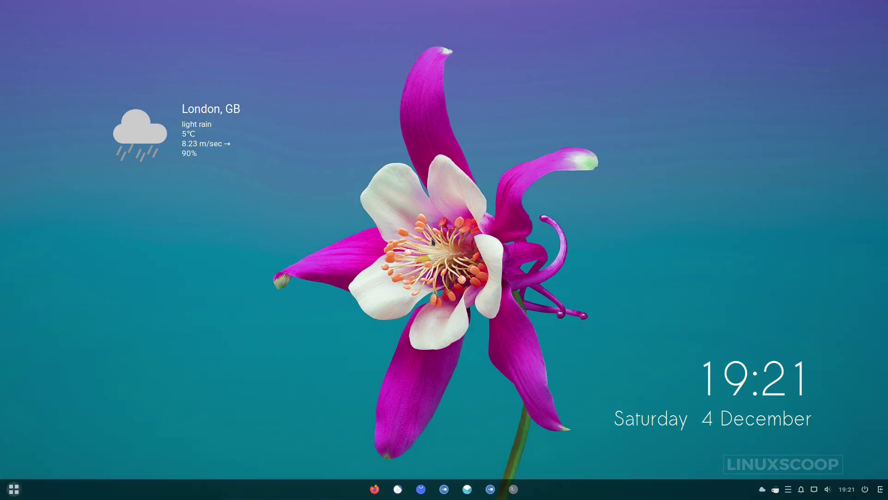
click(14, 489)
click(14, 489)
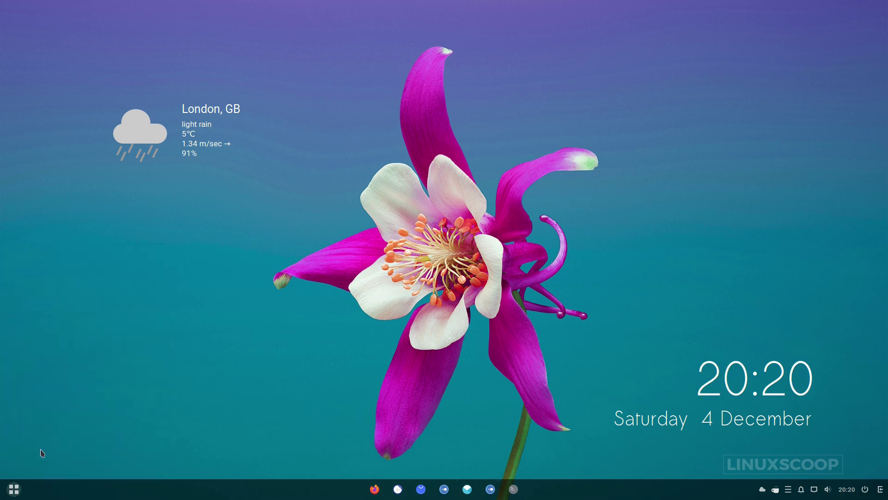
Open Budgie Desktop Settings to the bottom panel's Budgie Menu applet options.
click(18, 489)
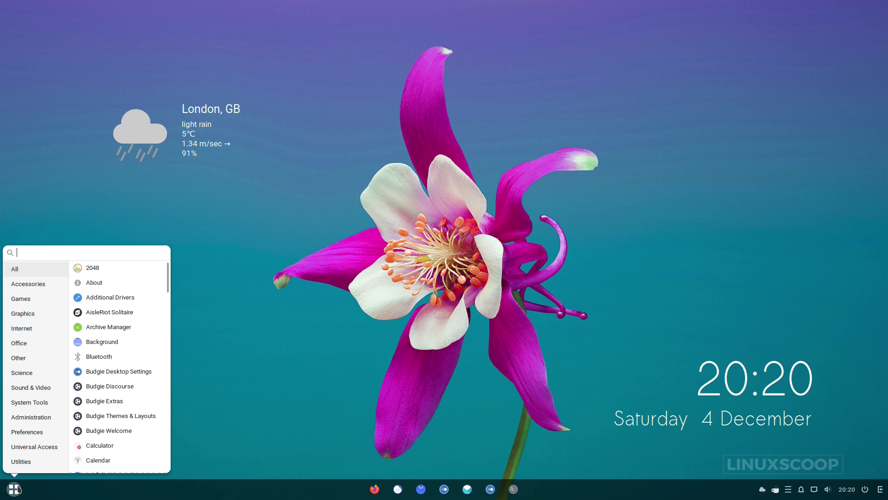
click(143, 371)
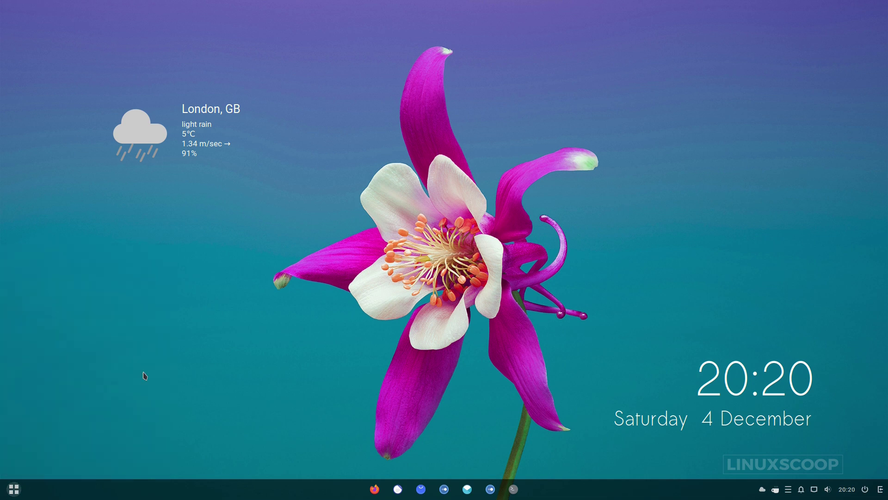
click(336, 268)
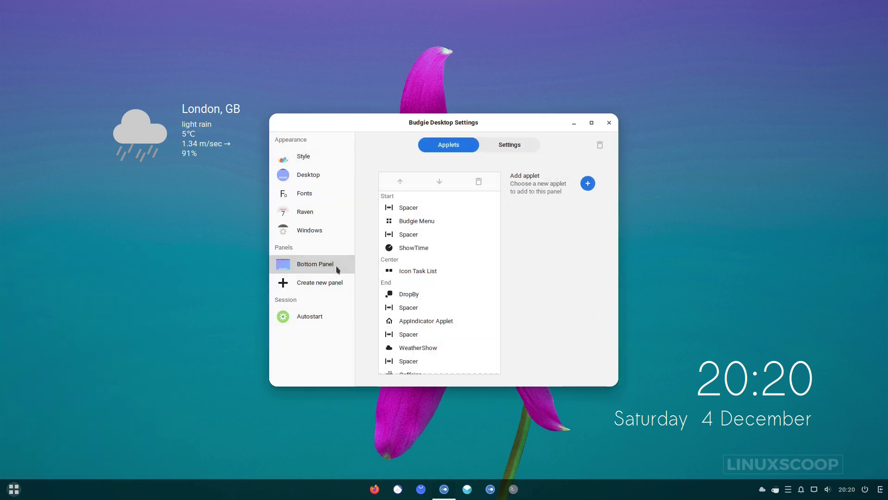
click(426, 225)
Set the Budgie Menu icon to Budgie-Orchis-Config/start_menu_icons/focus-dot-circle.svg.
click(644, 258)
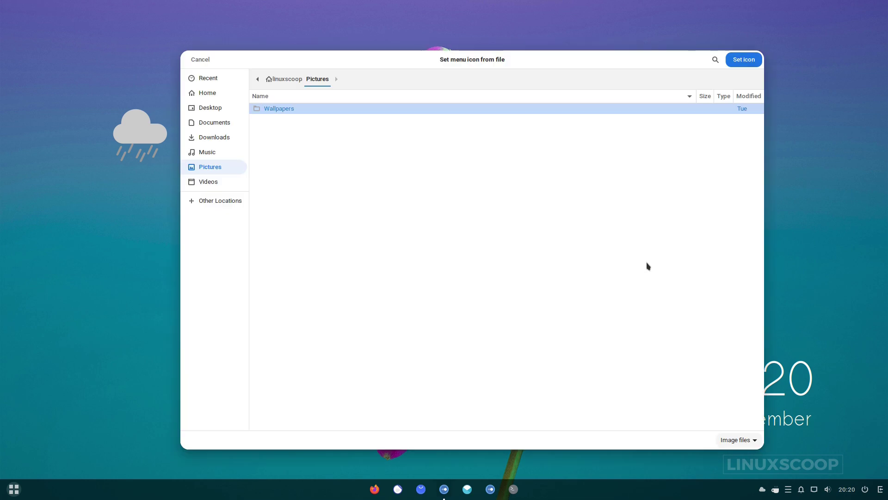
click(224, 138)
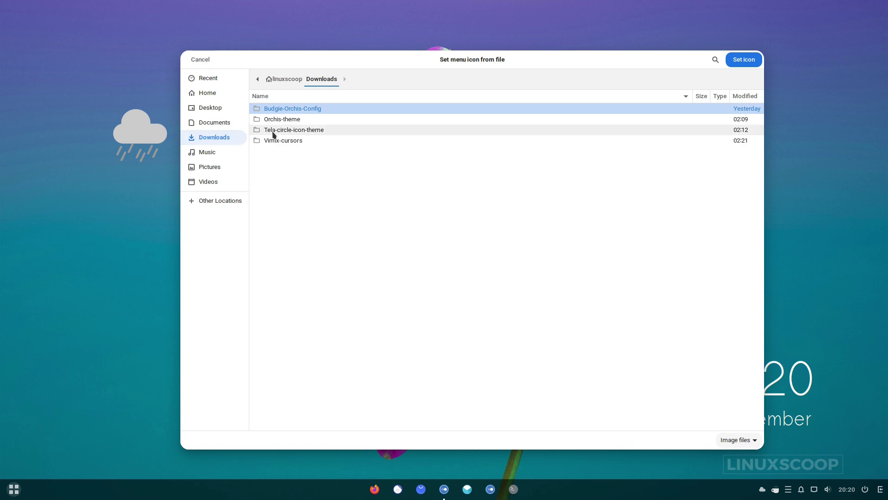
double_click(291, 111)
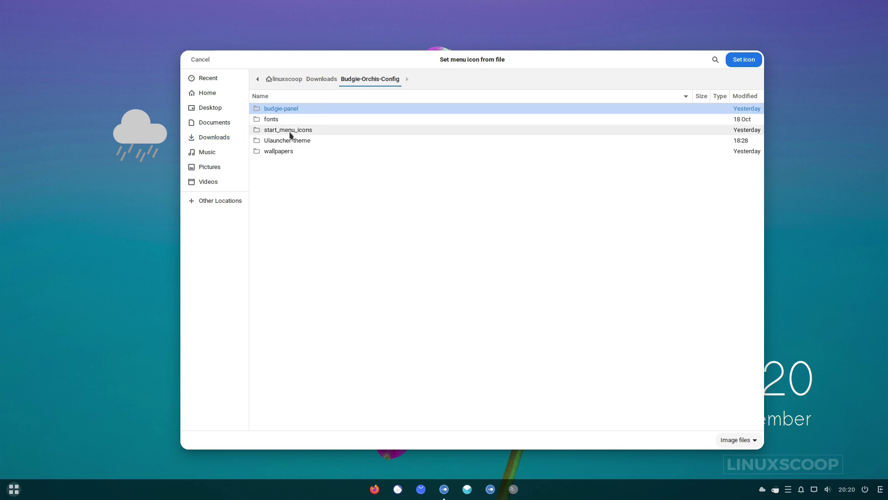
double_click(291, 132)
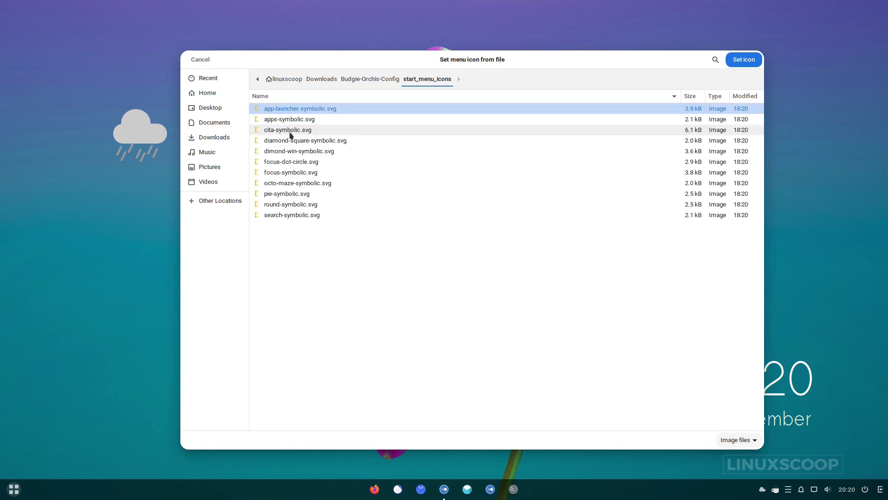
click(286, 163)
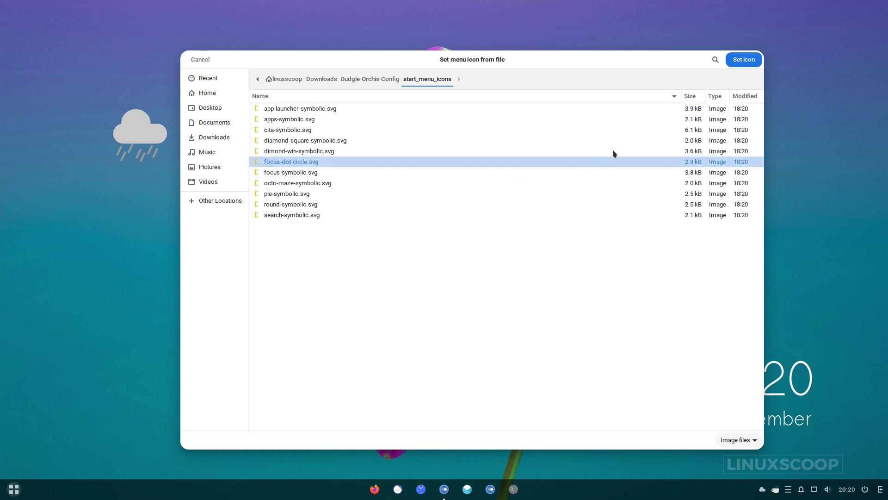
click(744, 59)
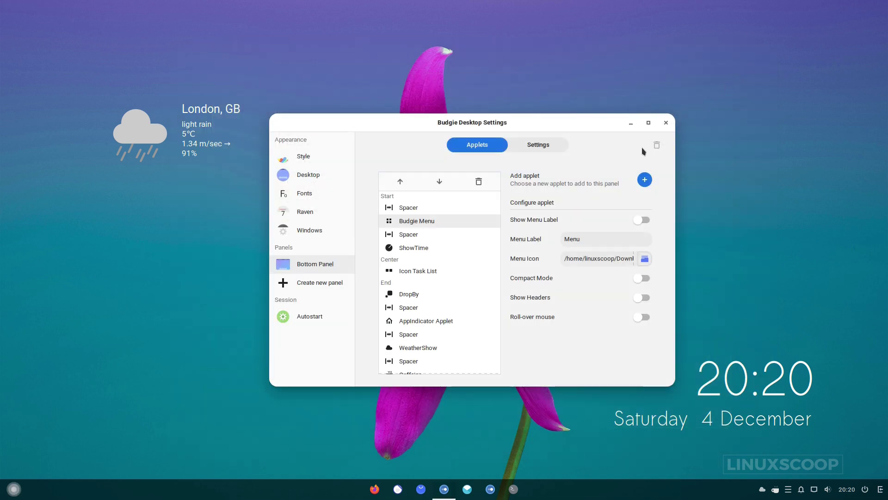
click(14, 489)
click(14, 489)
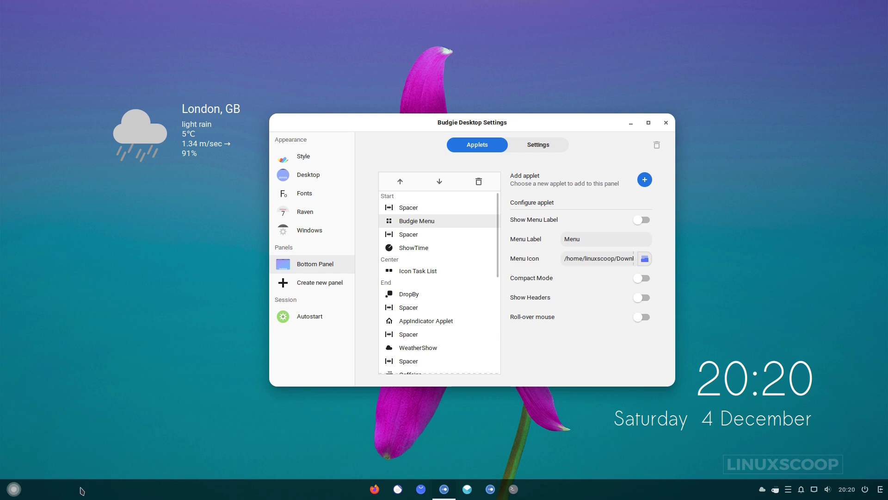
click(405, 248)
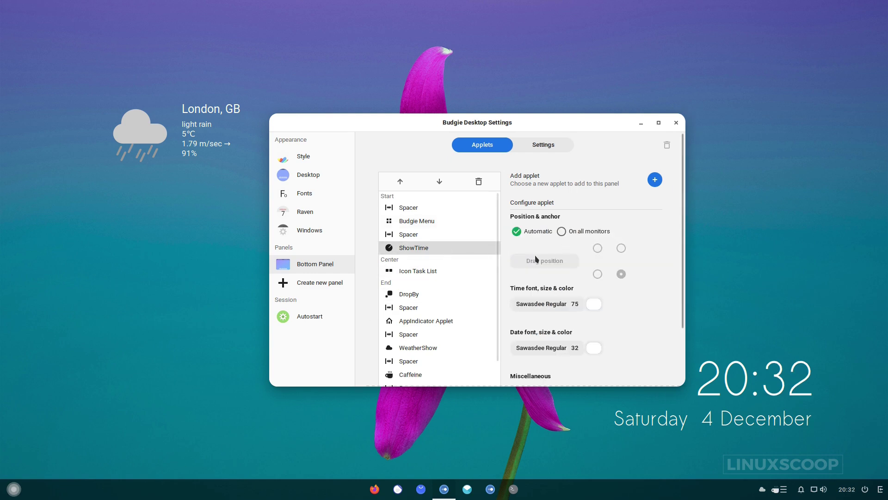
Turn off Automatic positioning and save the ShowTime clock slightly further right.
click(521, 233)
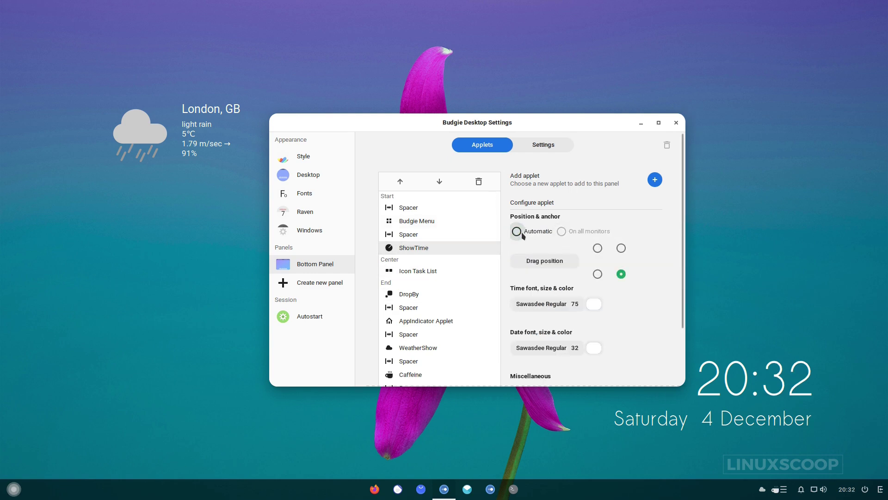
click(539, 263)
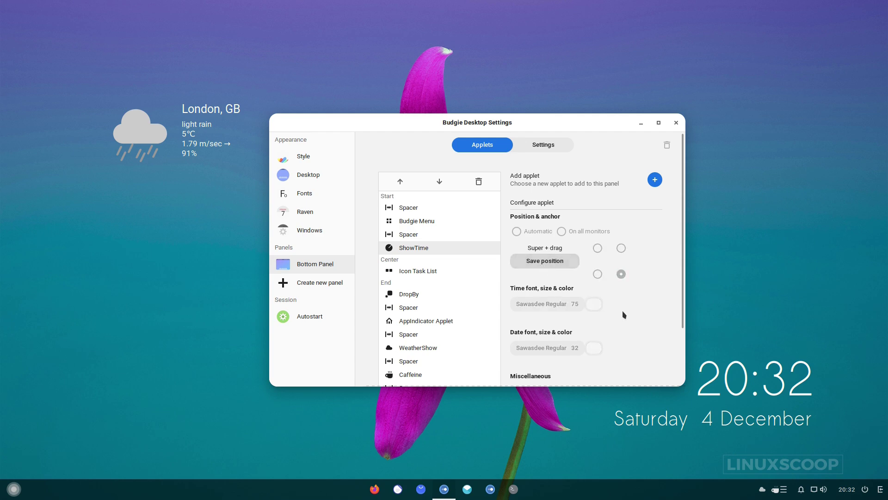
drag(769, 379, 820, 336)
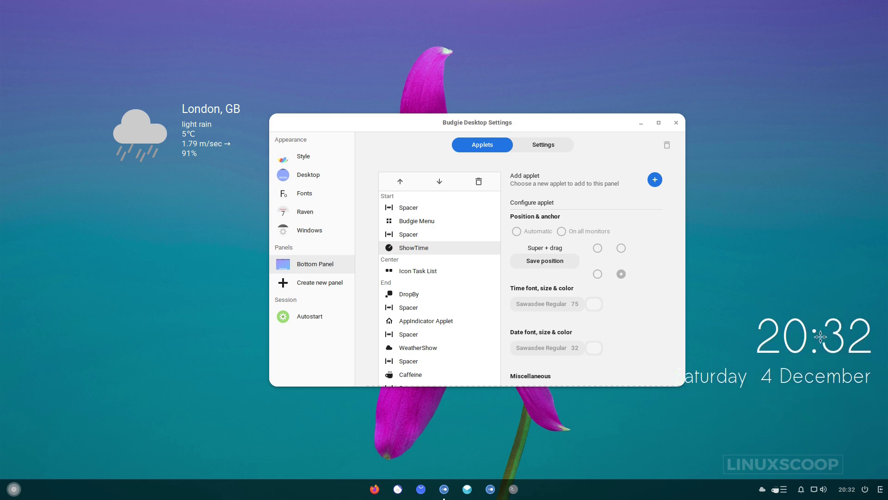
click(555, 262)
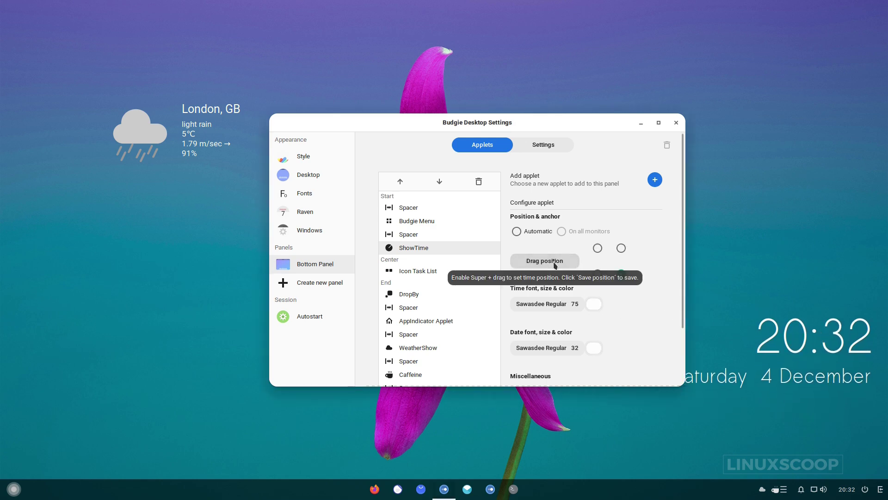
click(558, 304)
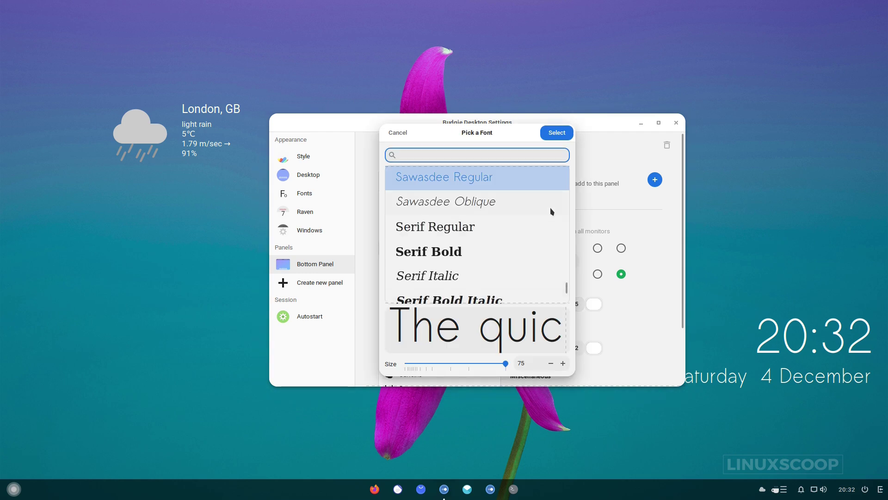
Shrink the ShowTime time font to Sawasdee Regular 44.
click(552, 363)
click(551, 363)
click(551, 364)
click(551, 363)
click(551, 363)
click(551, 363)
click(551, 363)
click(552, 363)
click(551, 363)
click(551, 363)
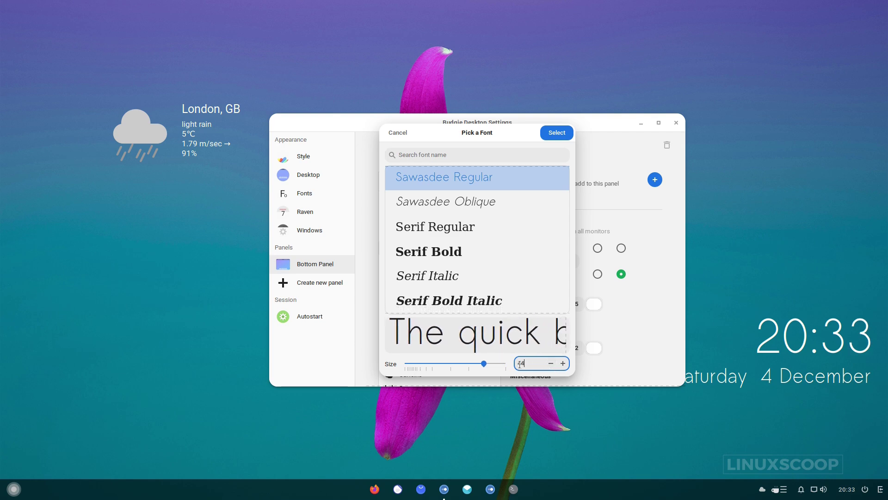
key(Return)
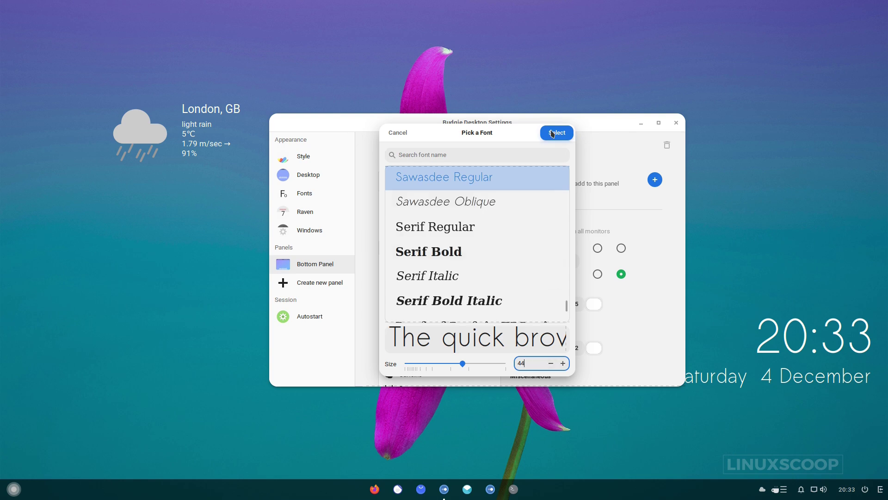
click(552, 134)
Set the date font to Sawasdee Regular 22 and drag the clock slightly lower.
click(557, 348)
double_click(522, 350)
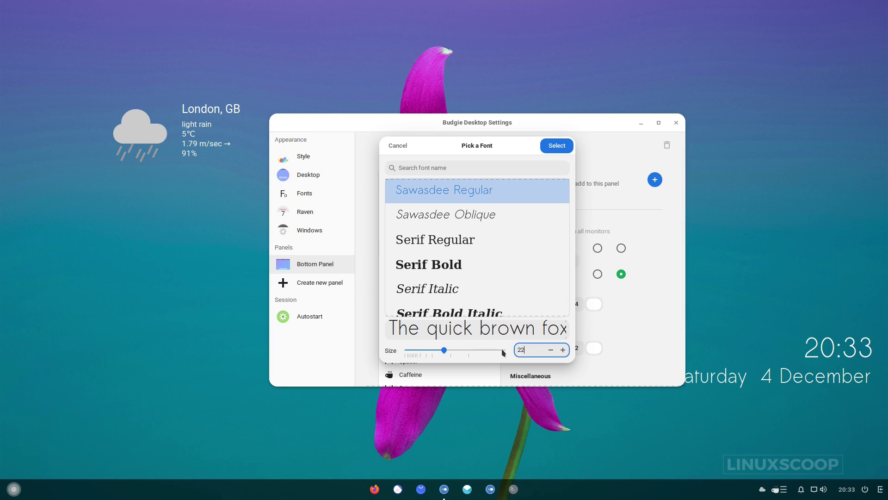
key(Return)
click(556, 145)
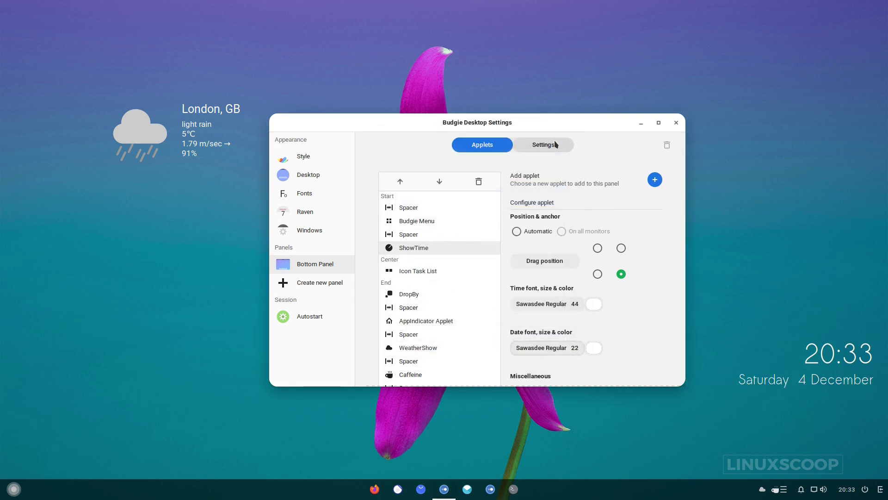
click(555, 260)
drag(831, 361, 822, 365)
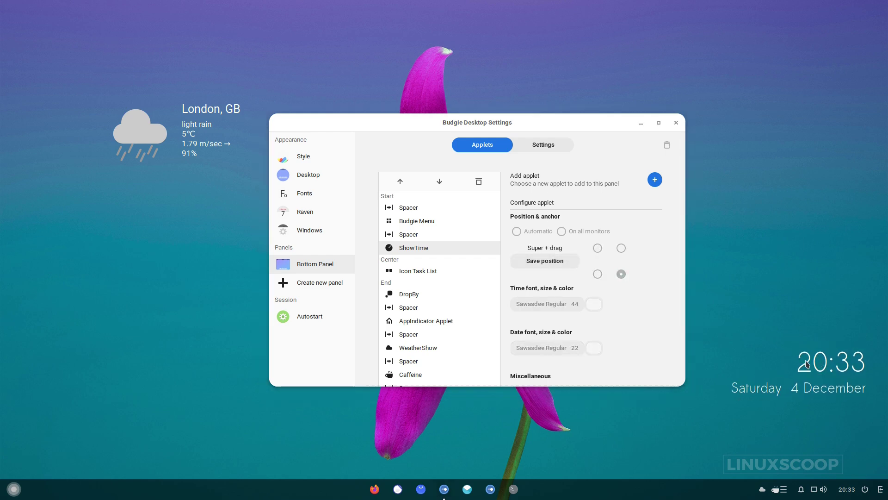
Save the clock's spot and give WeatherShow a custom desktop position of x 1560, y 800.
click(542, 260)
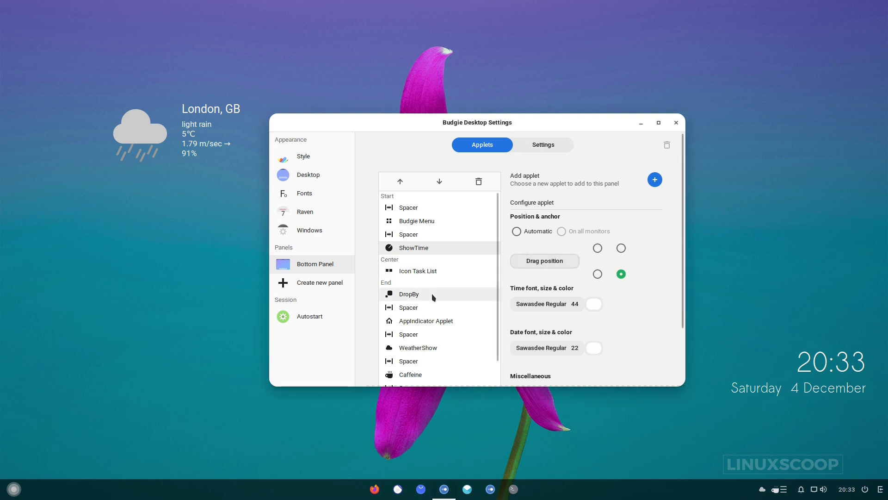
click(413, 347)
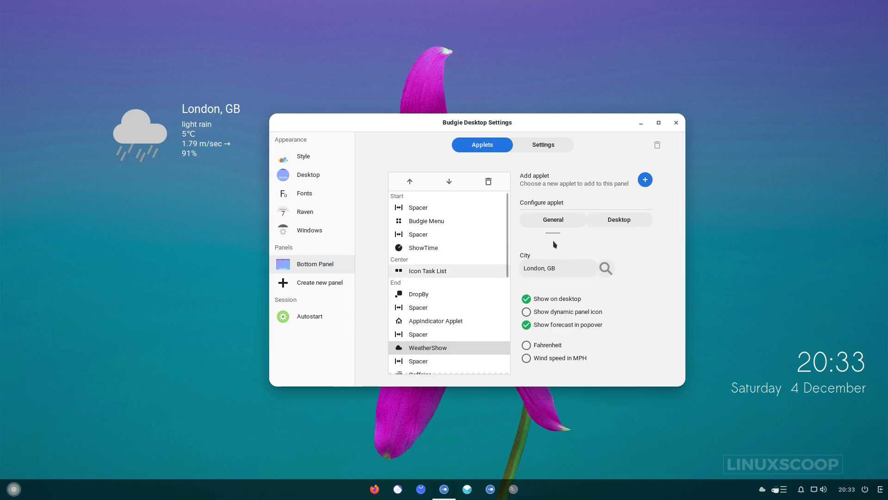
click(609, 222)
click(526, 329)
click(537, 342)
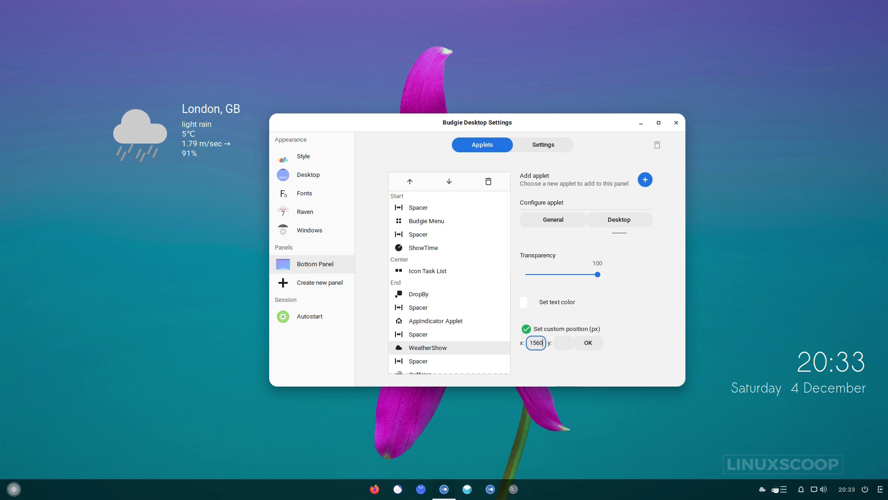
click(565, 343)
click(591, 344)
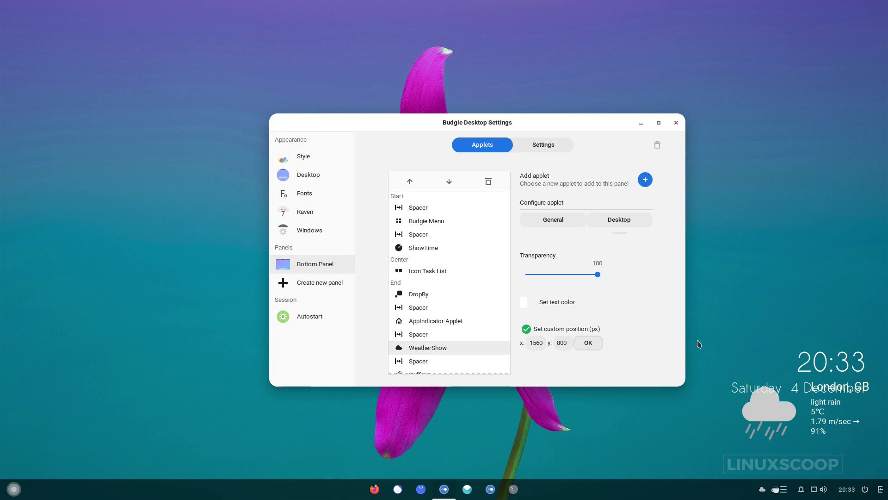
Drag the ShowTime clock up to sit just above the weather widget.
click(394, 247)
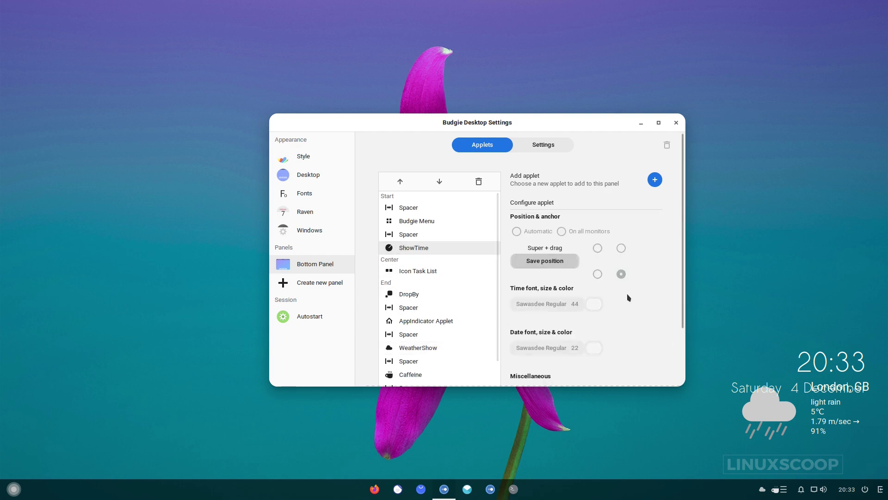
drag(826, 380, 830, 355)
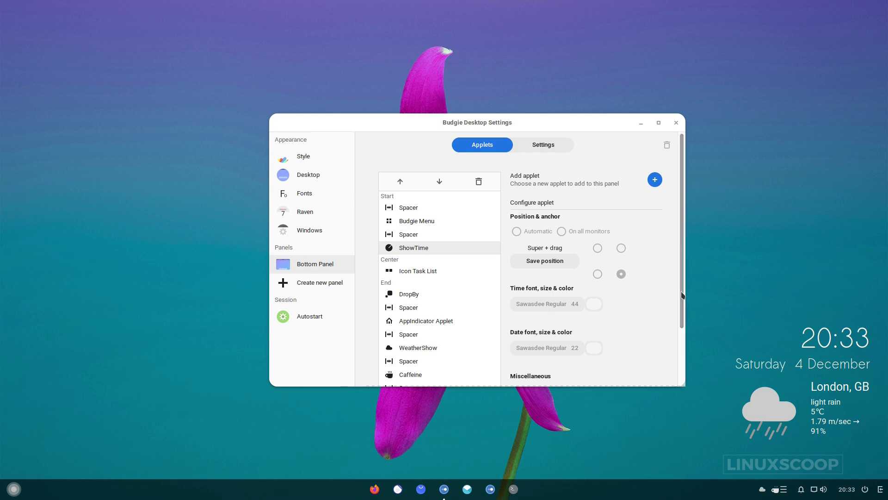
scroll(681, 361, down, 3)
scroll(680, 361, up, 2)
Save the clock position, then download ulauncher_5.14.2_all.deb from ulauncher.io's Download section.
click(555, 225)
scroll(681, 342, down, 2)
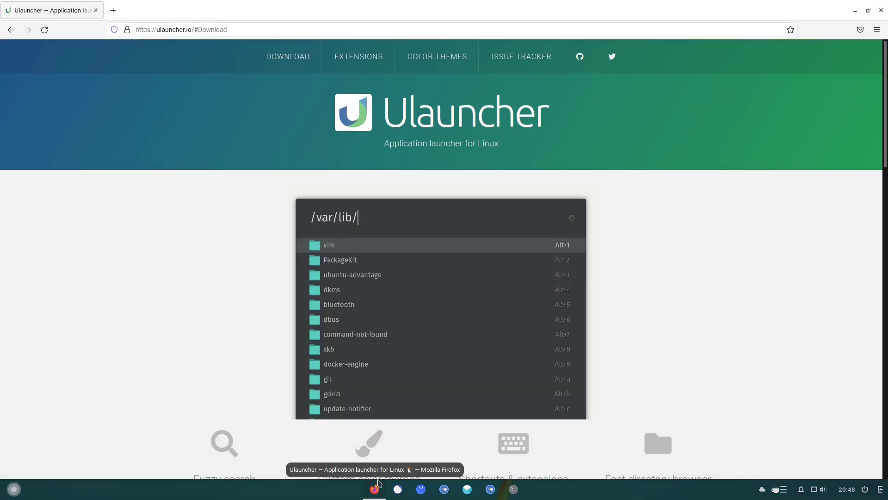
text(do)
key(alt+Return)
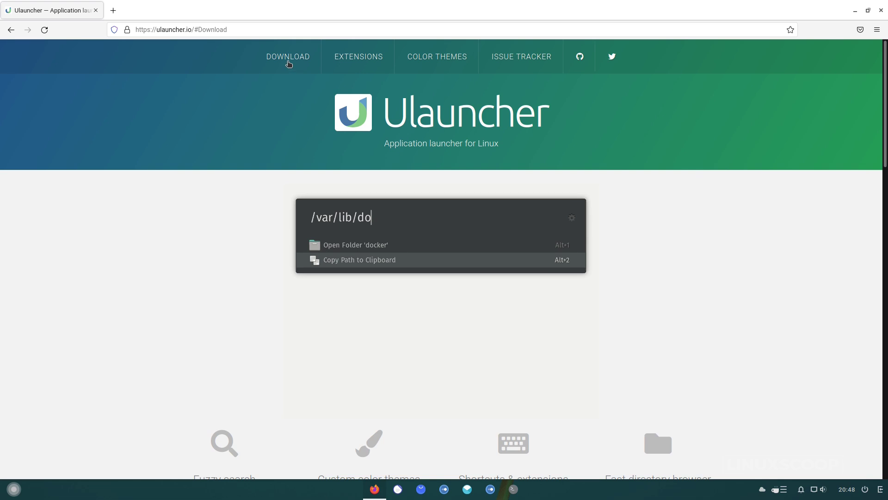
click(288, 61)
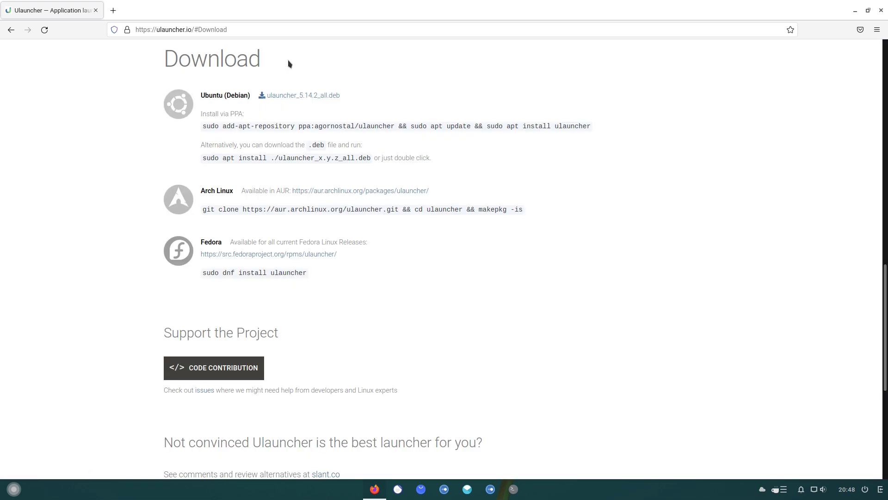
click(294, 96)
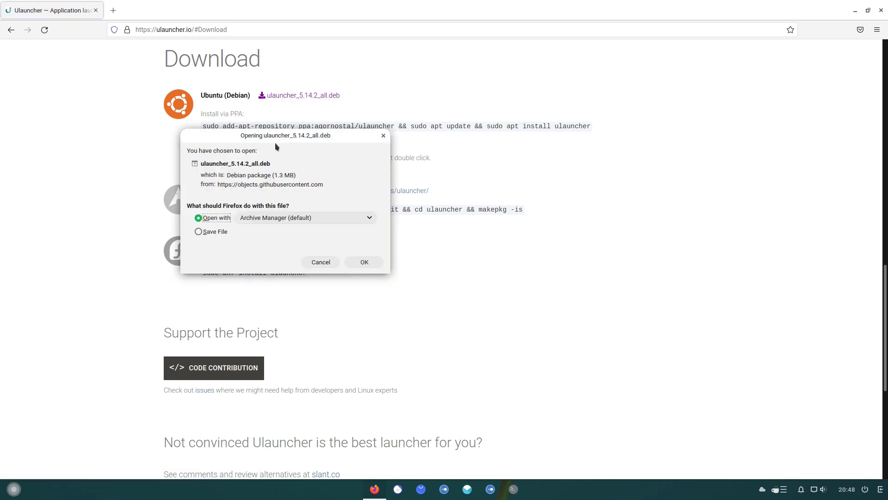
click(224, 231)
click(364, 262)
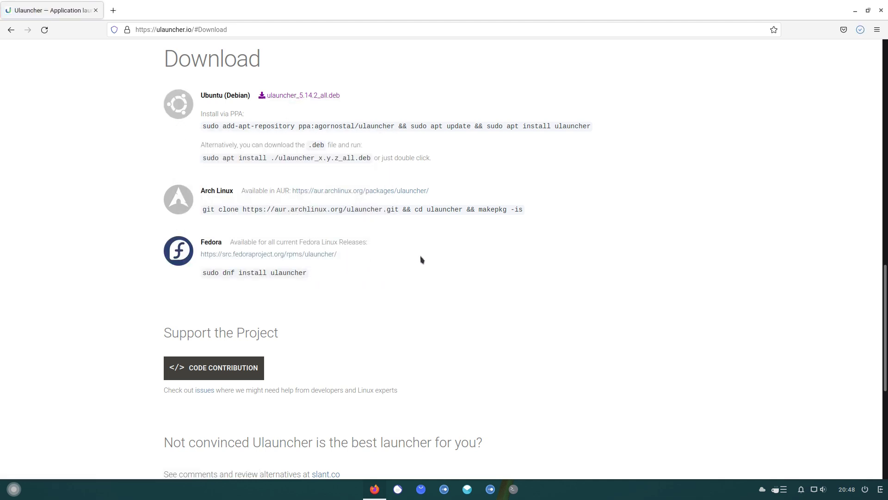
Open the Downloads folder holding the package from Firefox's downloads list.
click(860, 31)
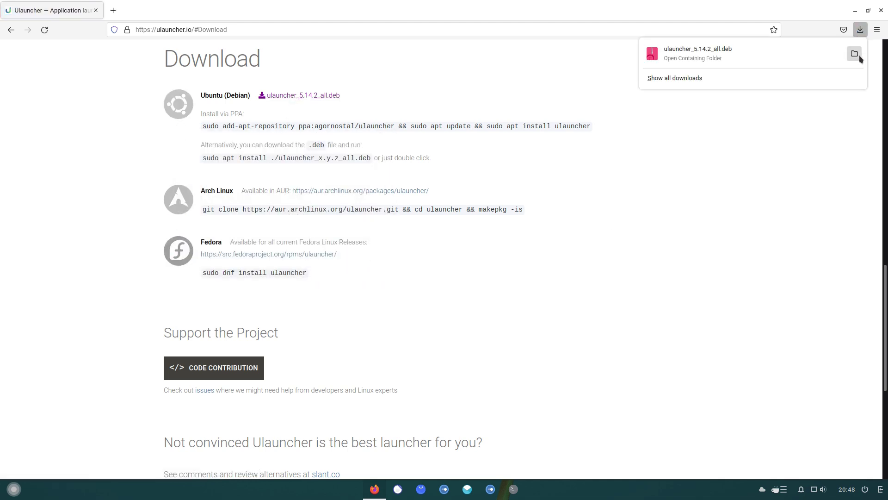
click(855, 54)
click(447, 224)
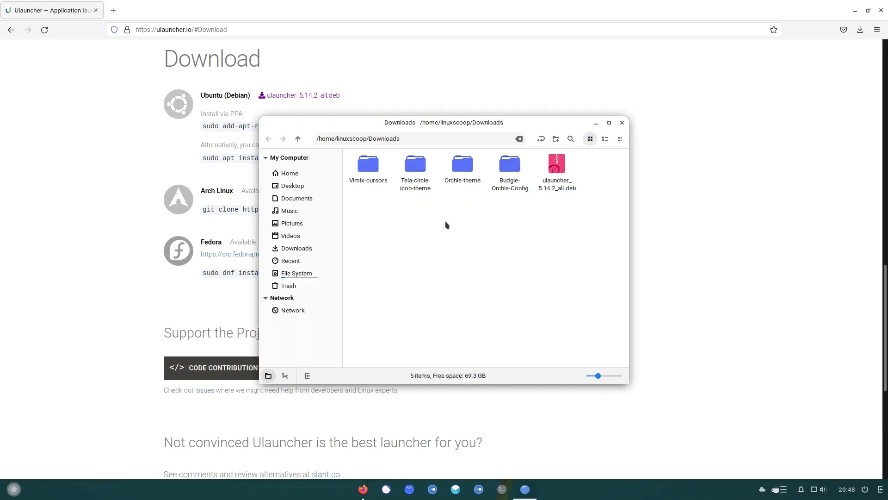
Open a larger Tilix terminal with bigger text in the Downloads folder.
right_click(447, 225)
click(481, 306)
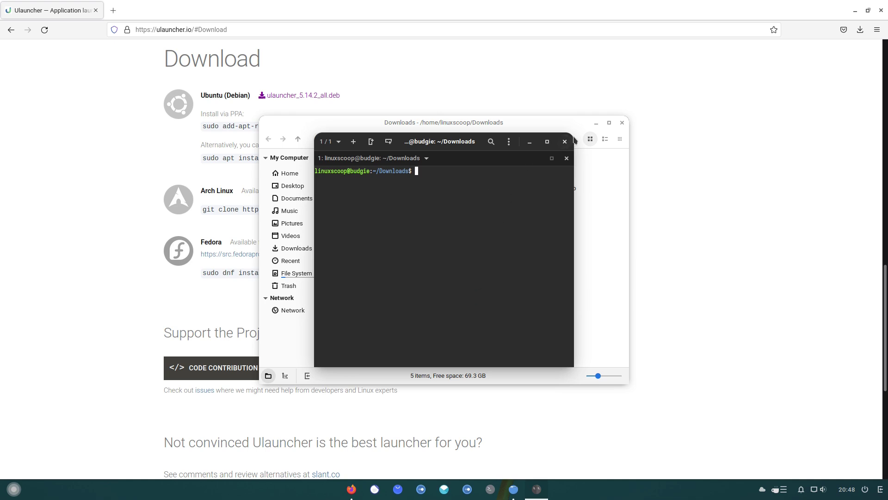
drag(573, 365, 674, 424)
drag(506, 145, 415, 95)
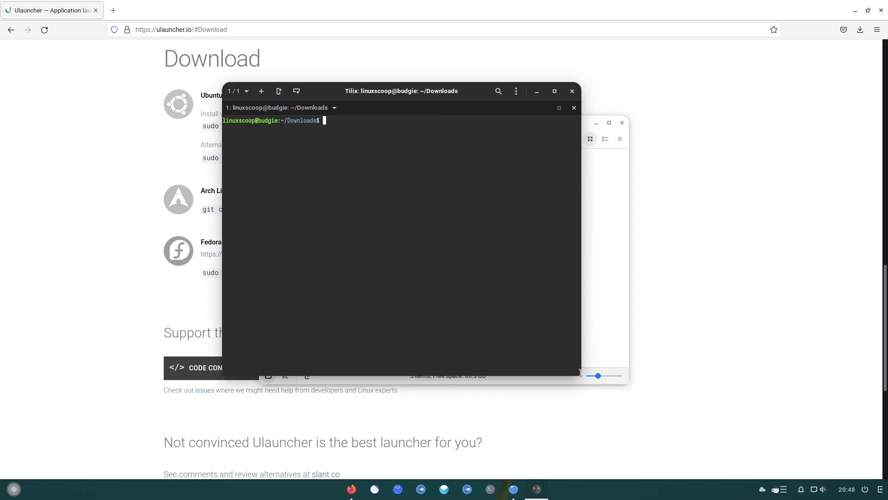
drag(581, 375, 689, 433)
key(ctrl+plus)
Install ./ulauncher_5.14.2_all.deb with sudo apt, entering the password and answering y, then close Tilix.
text(udo apt install ./u)
key(Tab)
key(Return)
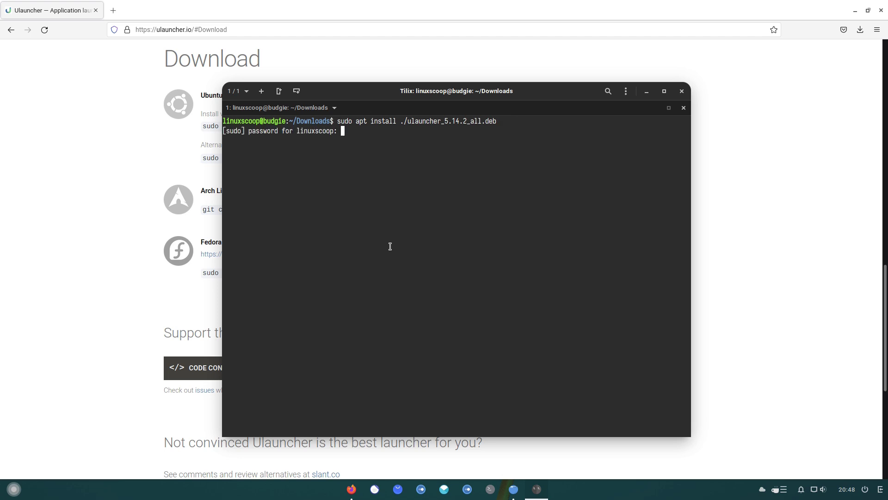
key(Return)
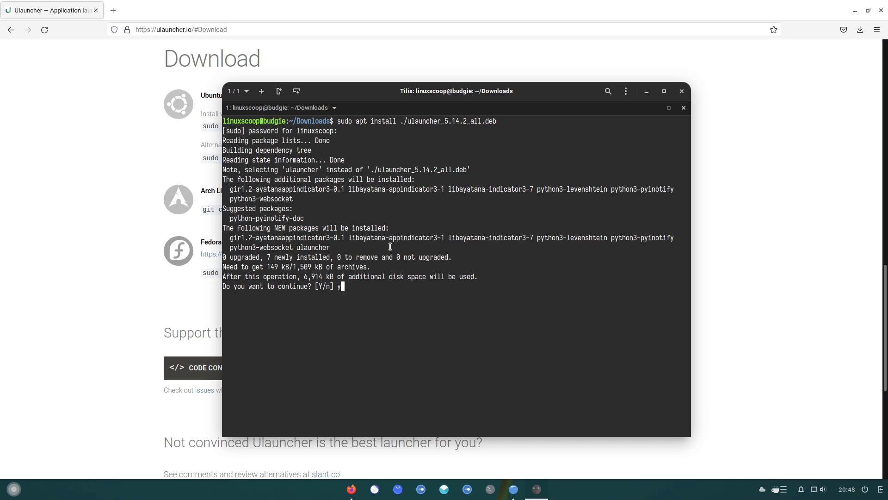
text(y)
key(Return)
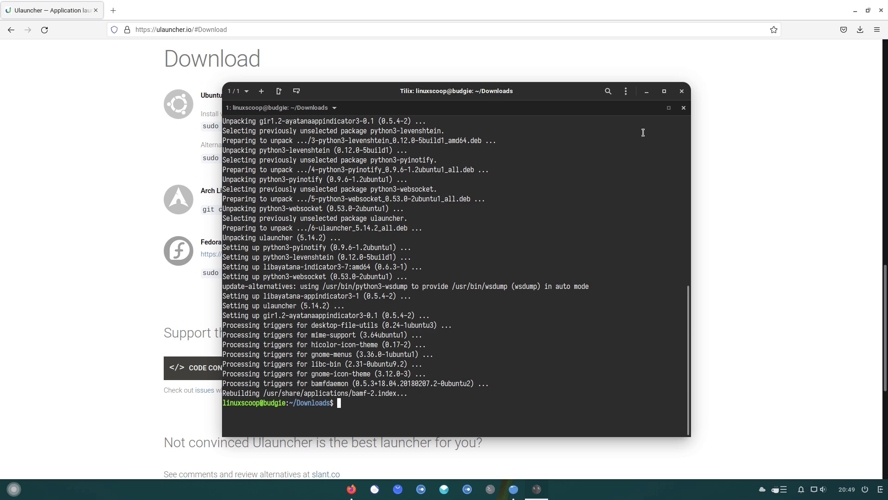
click(682, 91)
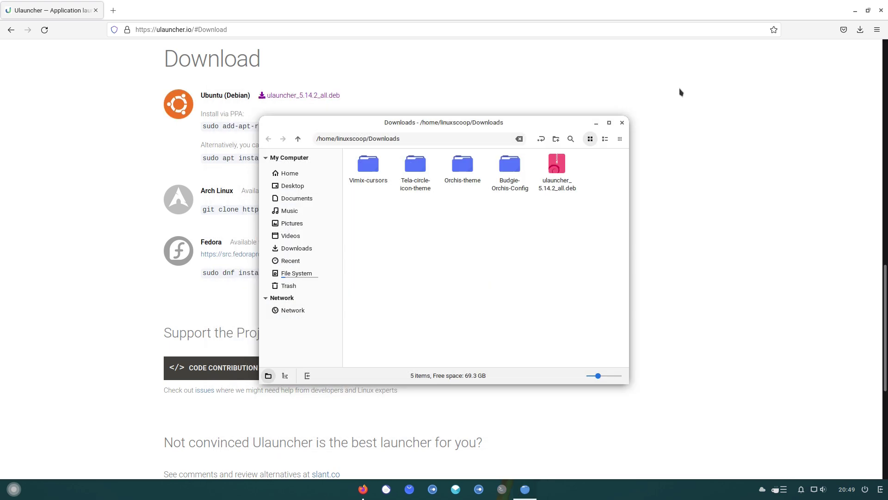
Close the Downloads window and Firefox, then launch Ulauncher from the menu.
click(622, 123)
click(880, 14)
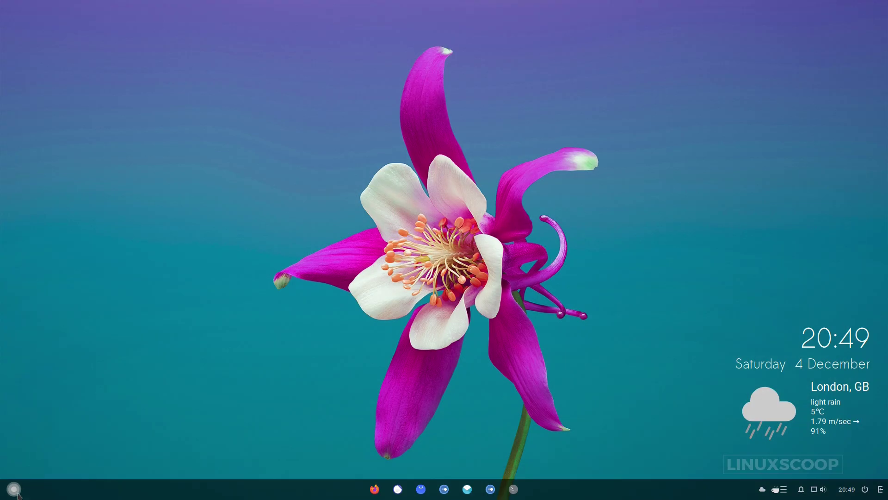
click(17, 490)
text(ulaun)
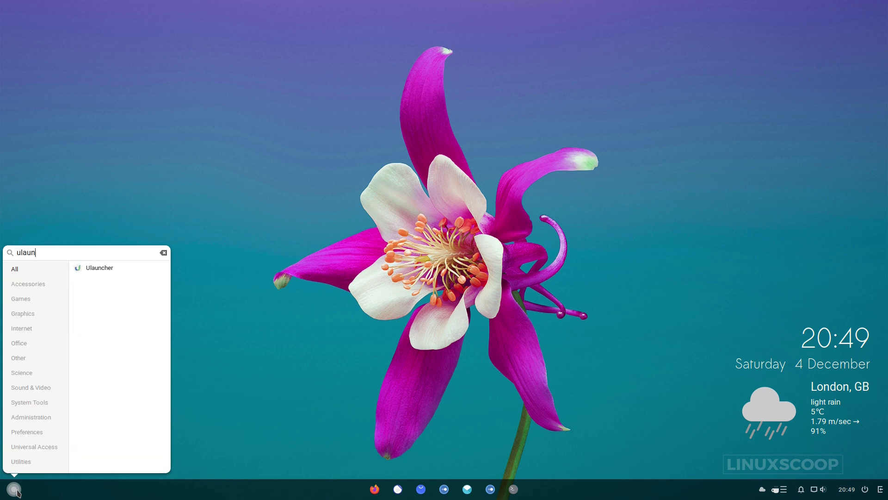
click(115, 270)
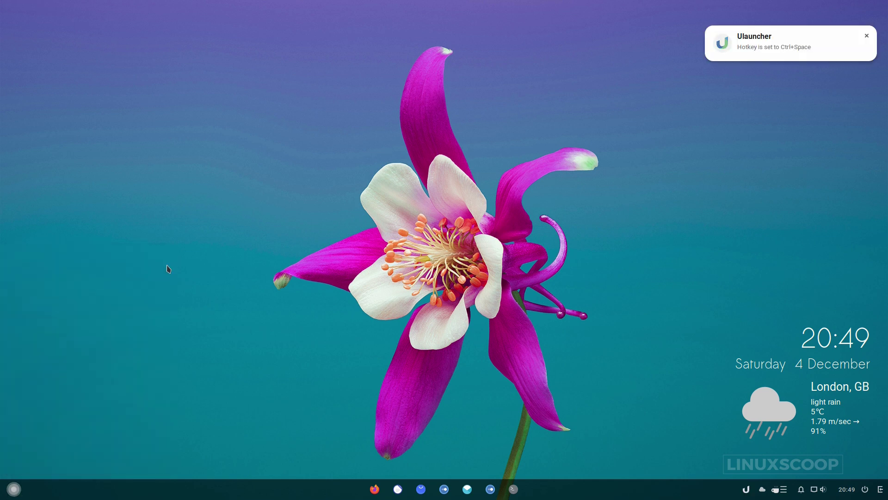
key(ctrl+space)
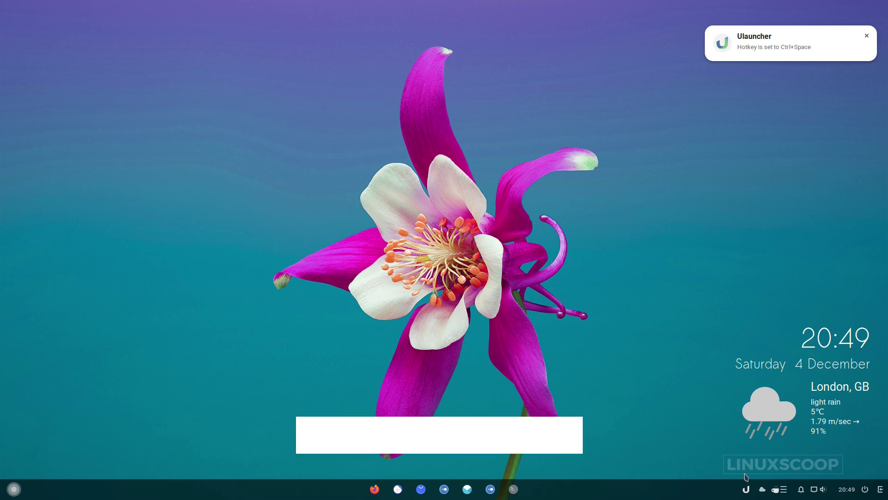
Open and close Ulauncher's Preferences from the tray, then open the Home folder.
click(746, 489)
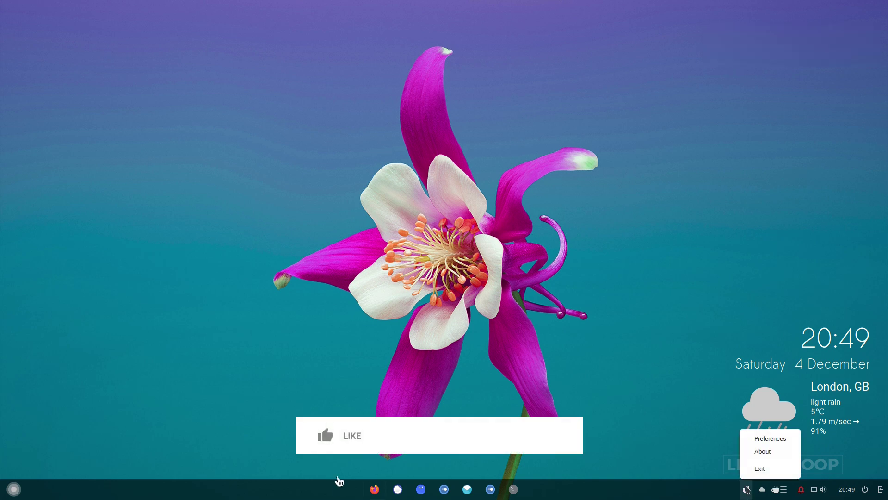
click(757, 437)
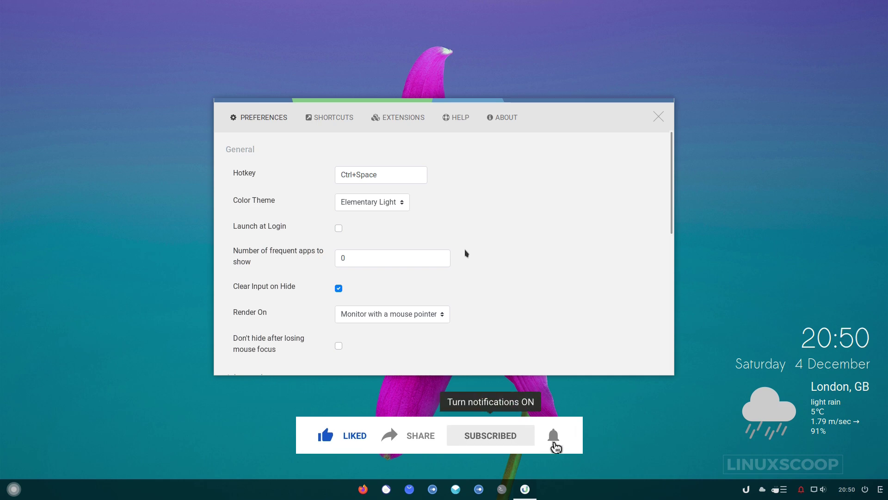
click(658, 116)
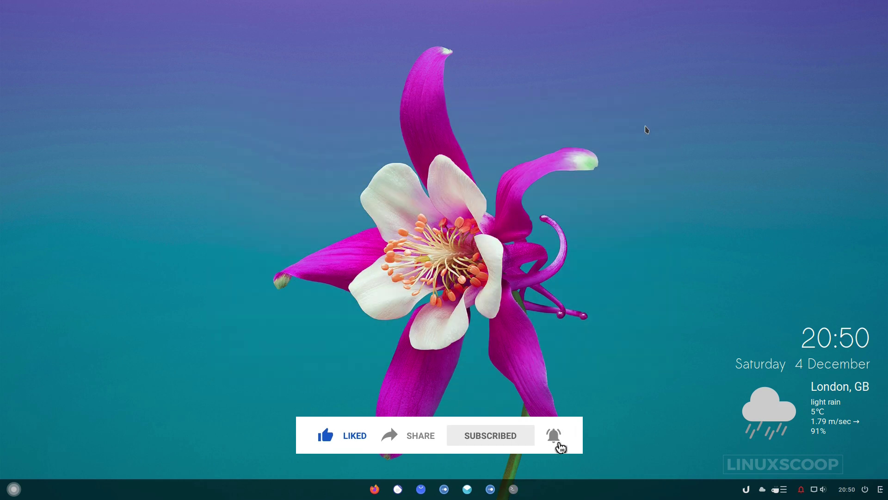
key(super+e)
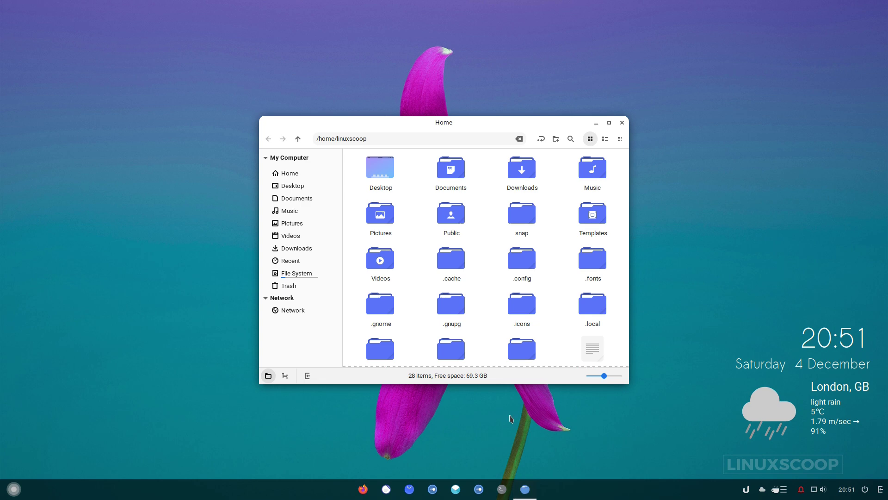
Create a 'user-themes' folder inside ~/.config/ulauncher and open it.
double_click(516, 265)
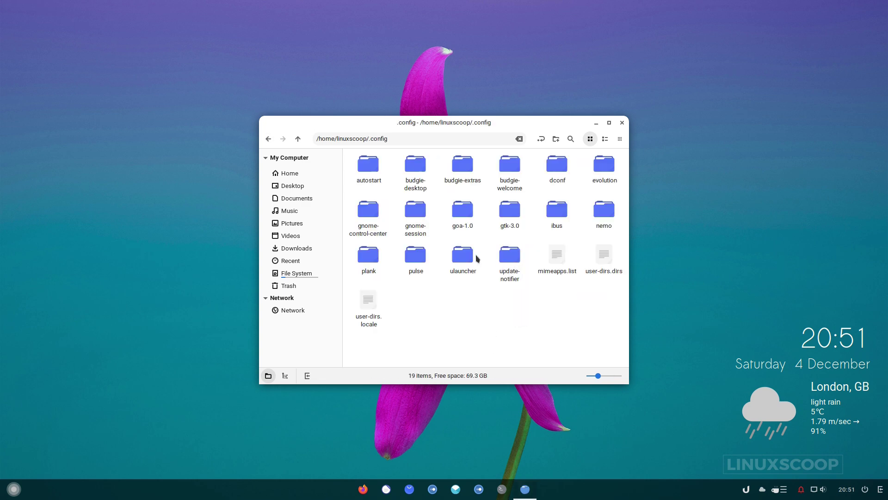
double_click(463, 256)
right_click(441, 226)
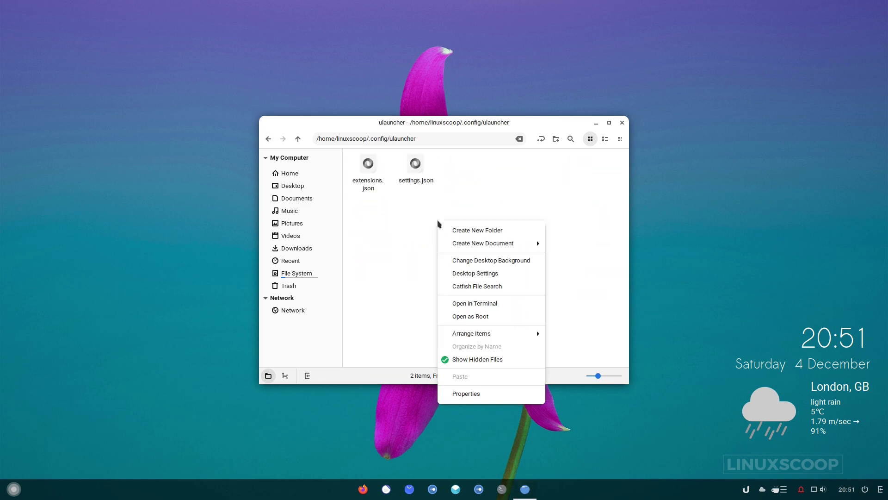
click(461, 230)
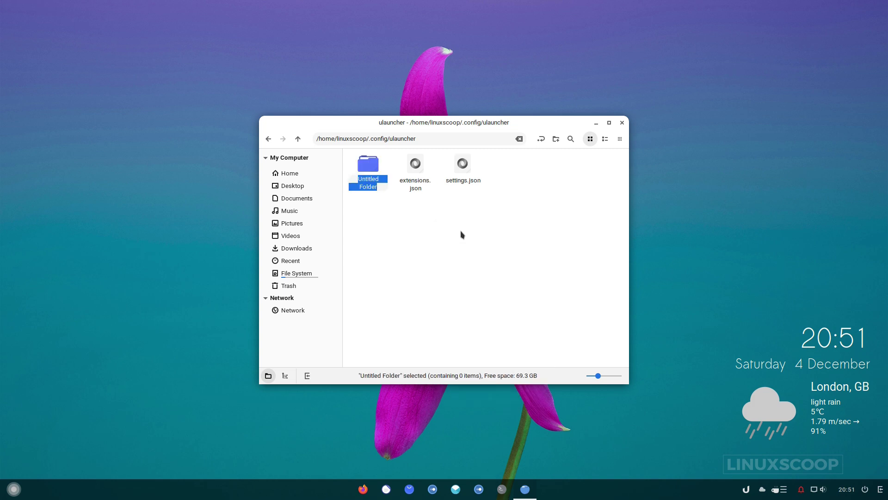
text(use)
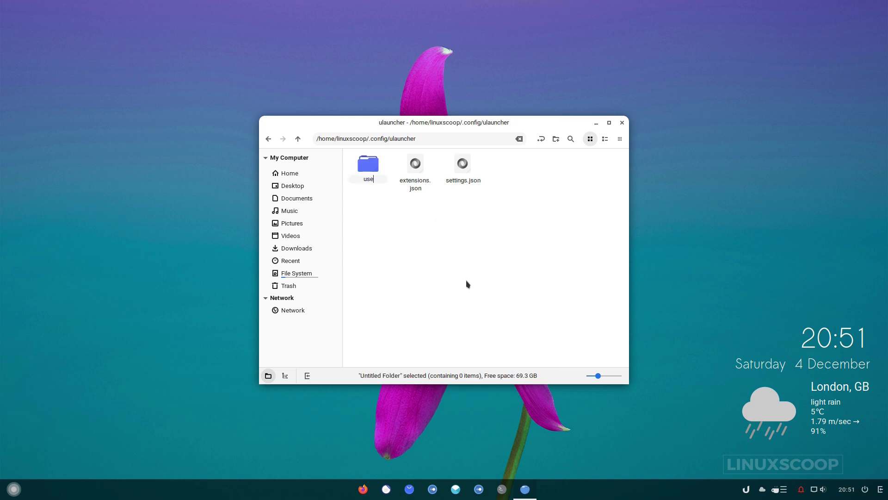
text(r-themes)
key(Return)
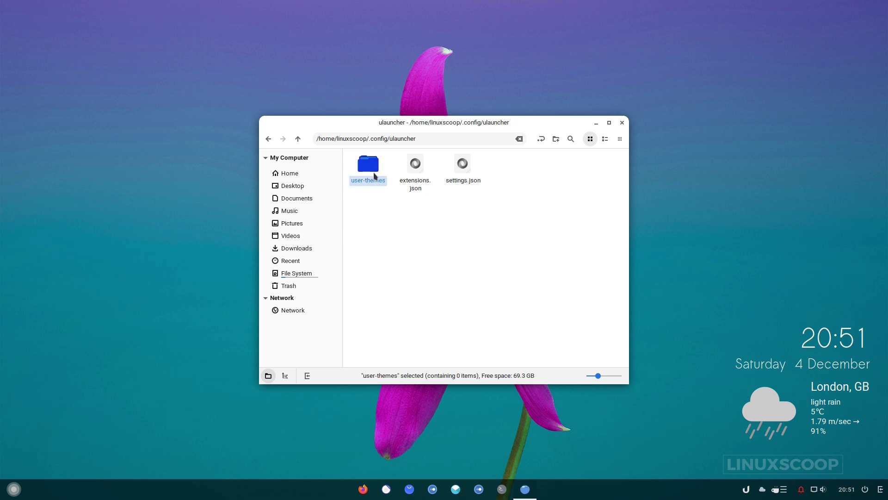
double_click(373, 170)
Open Downloads in a separate window and browse to Budgie-Orchis-Config/Ulauncher-theme.
right_click(313, 249)
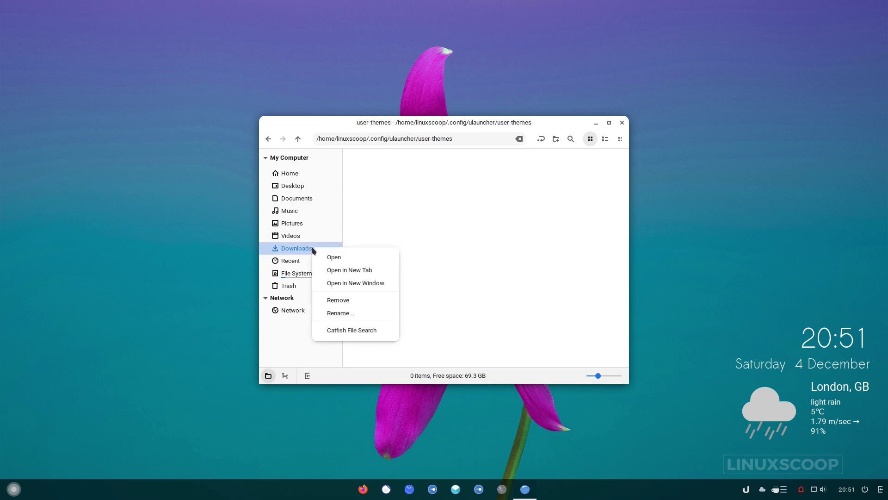
click(357, 282)
drag(440, 117, 214, 187)
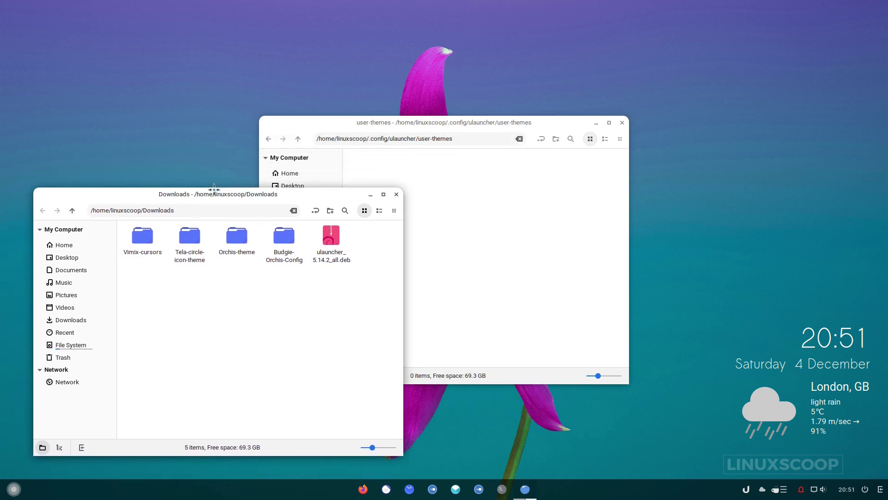
click(235, 237)
double_click(255, 244)
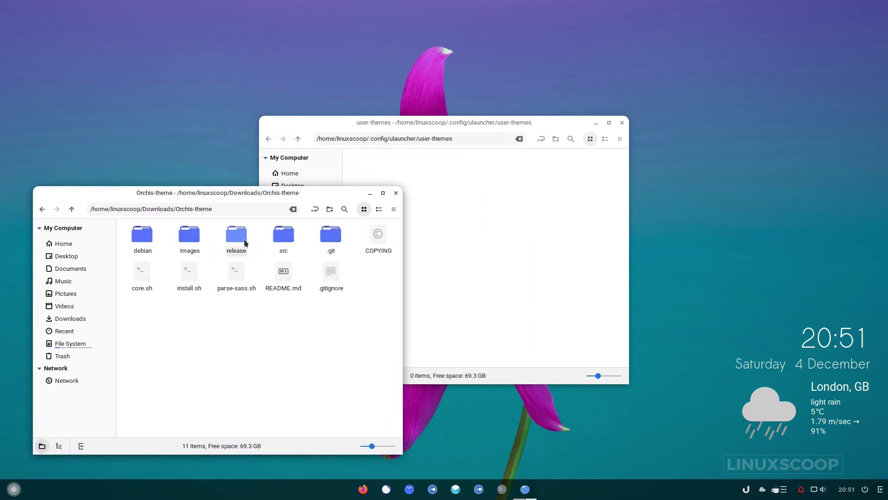
click(72, 209)
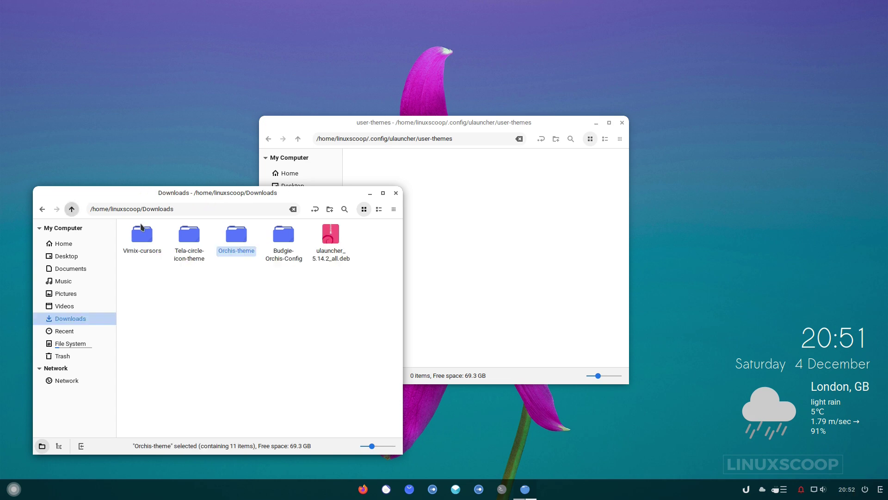
double_click(284, 236)
double_click(360, 244)
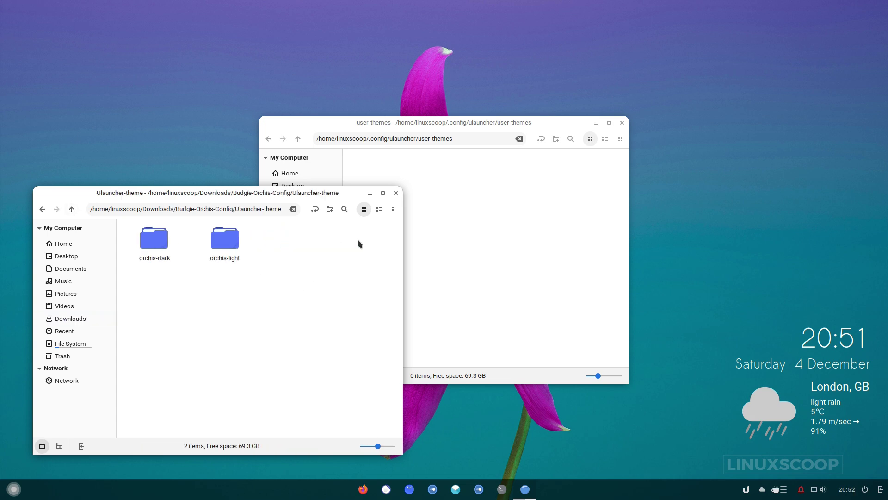
Copy the orchis-dark and orchis-light folders into user-themes, then close the windows.
drag(265, 274, 139, 228)
right_click(155, 248)
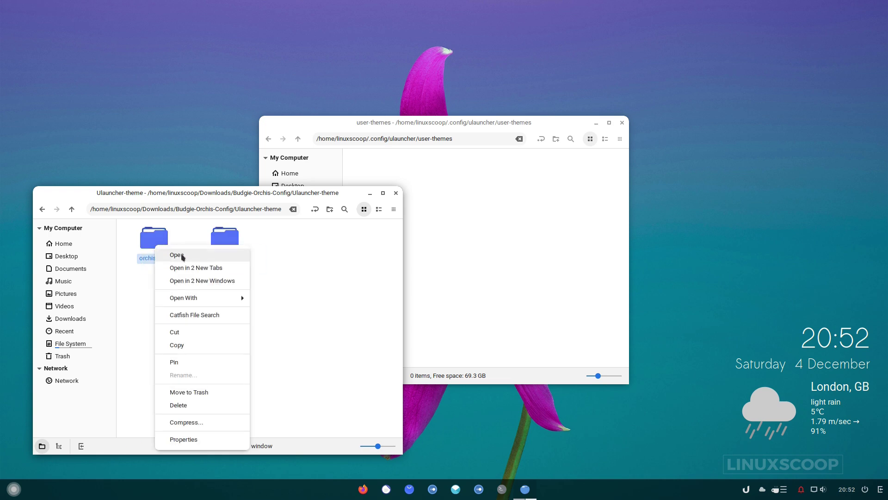
click(193, 344)
click(476, 250)
right_click(434, 200)
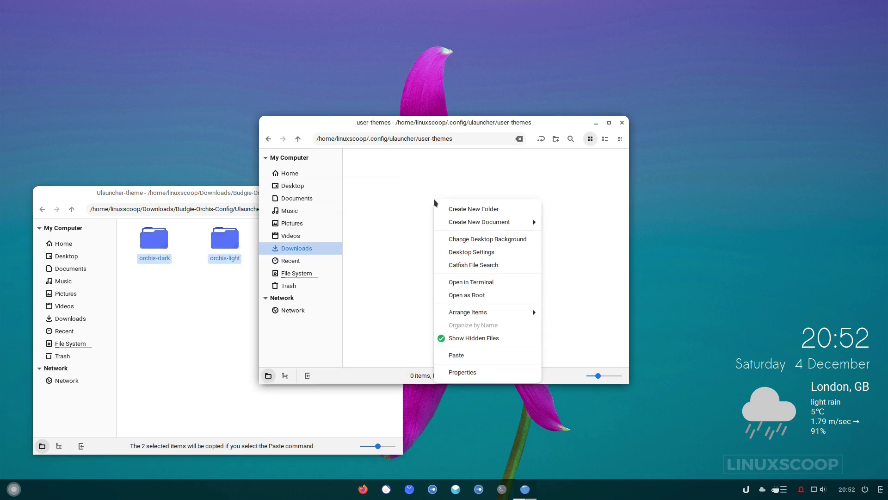
click(478, 359)
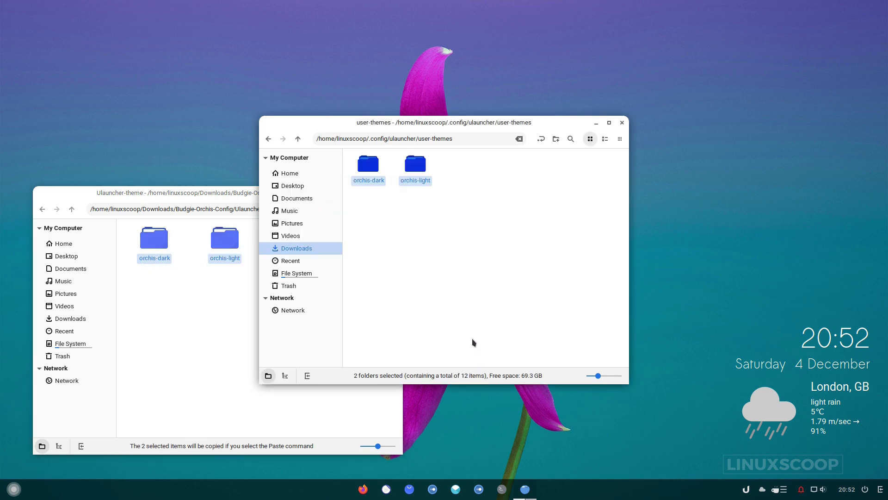
click(477, 274)
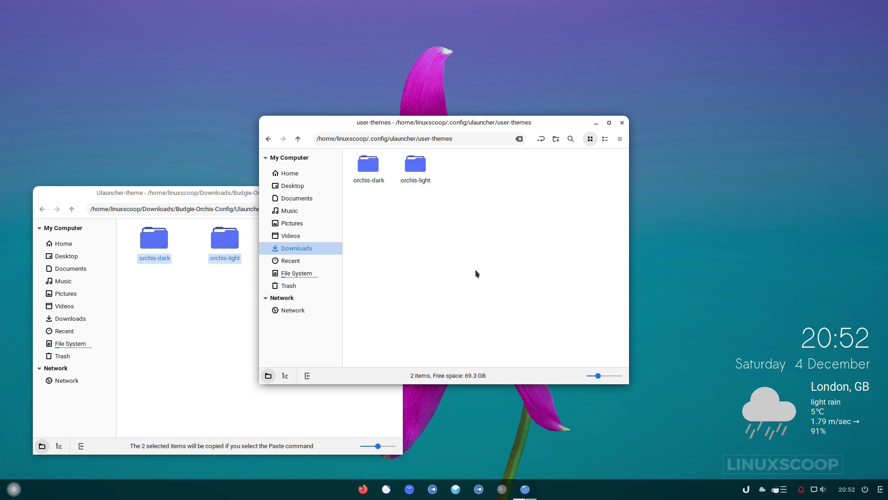
click(621, 123)
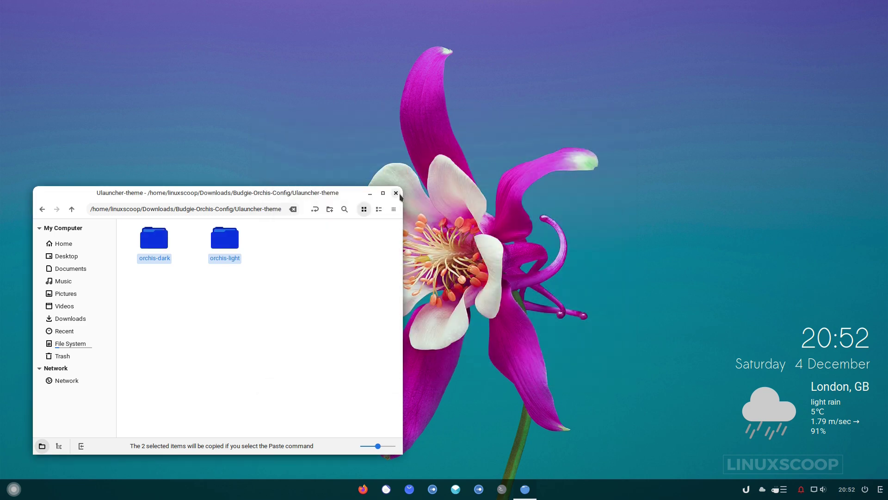
click(397, 193)
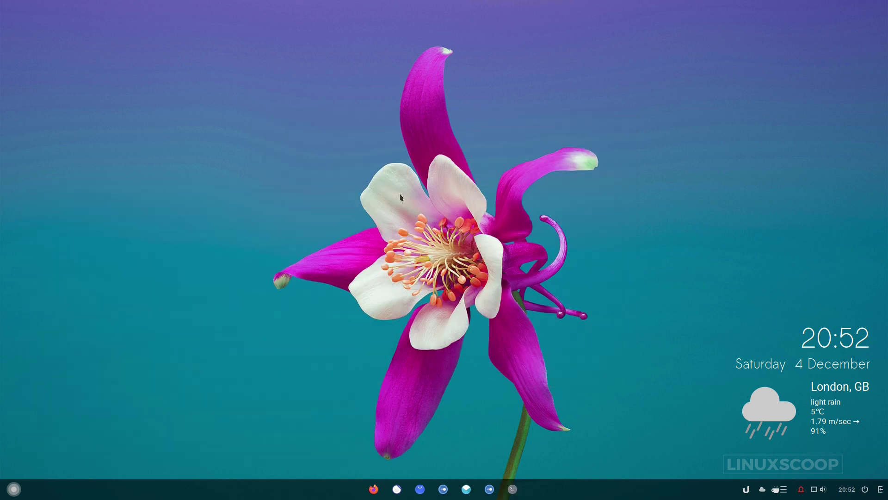
In Ulauncher Preferences, set the colour theme to Orchis Light and enable Launch at Login.
click(746, 490)
click(763, 440)
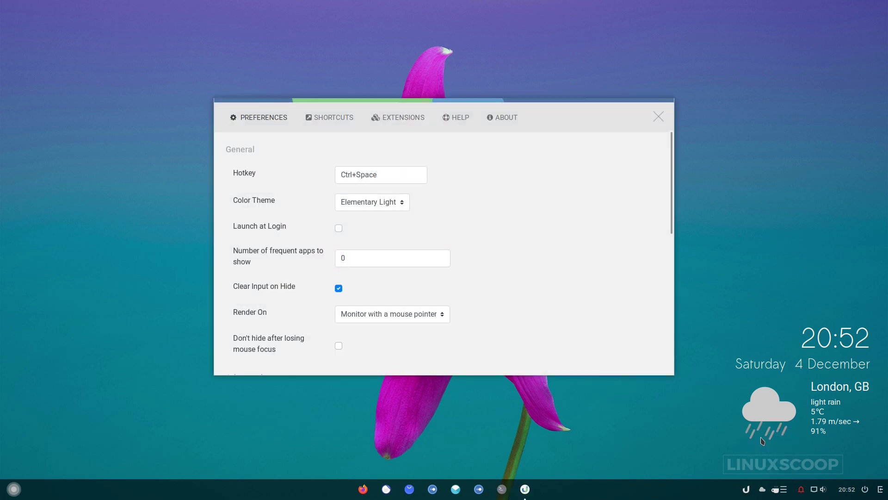
click(390, 208)
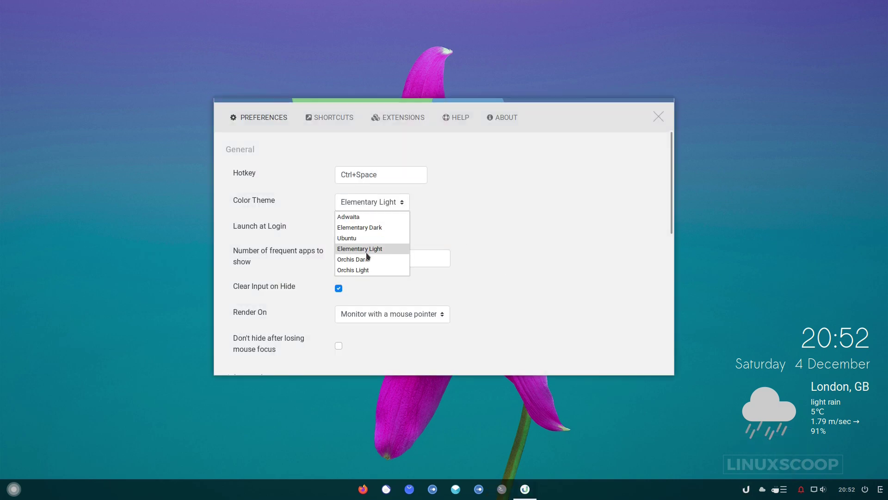
click(366, 270)
click(421, 226)
Preview the themed launcher with Ctrl+Space, browsing results down to Firefox, then close Preferences.
key(ctrl+space)
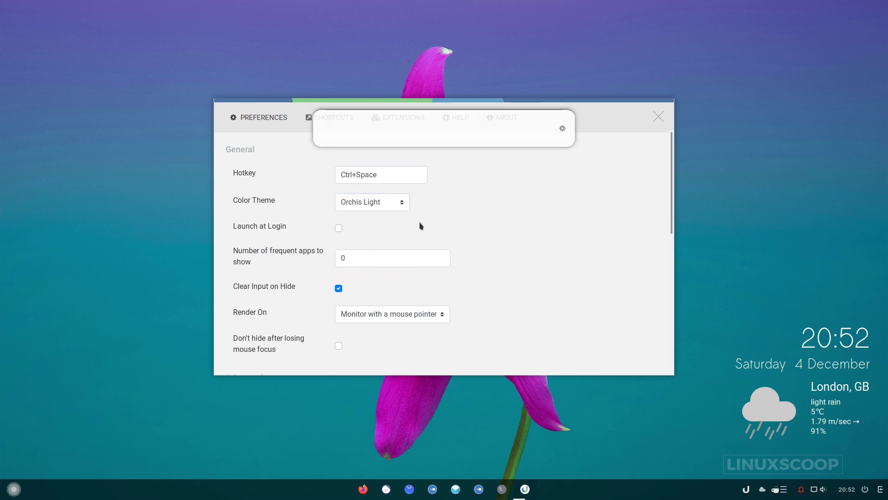
text(S)
key(Down)
key(Down)
key(Down)
key(Down)
key(Down)
key(Down)
key(Down)
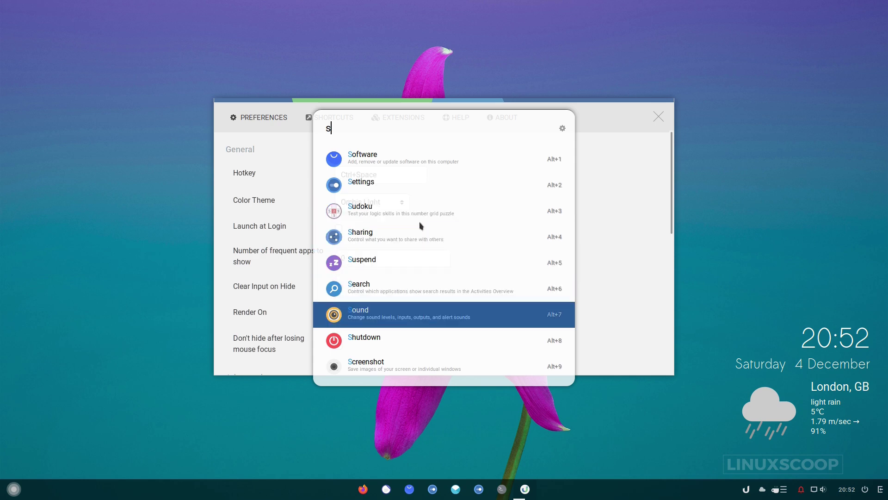
text(f)
key(Down)
key(Down)
key(Down)
key(Escape)
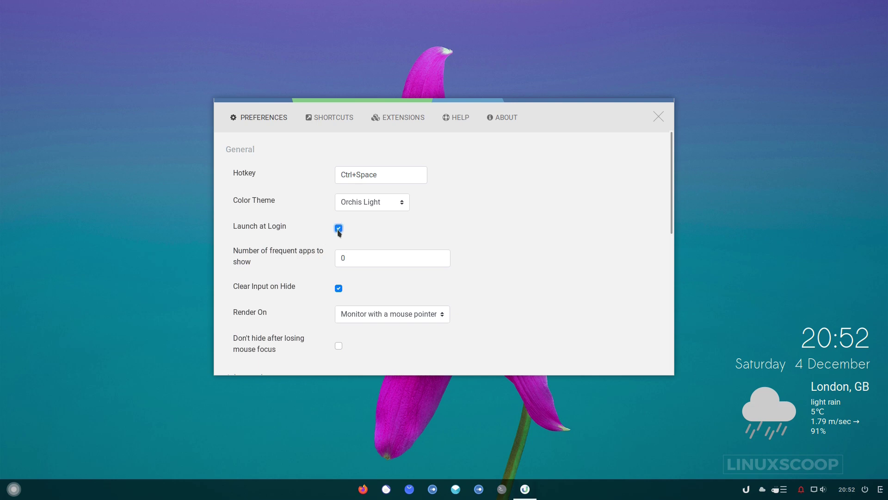
click(657, 117)
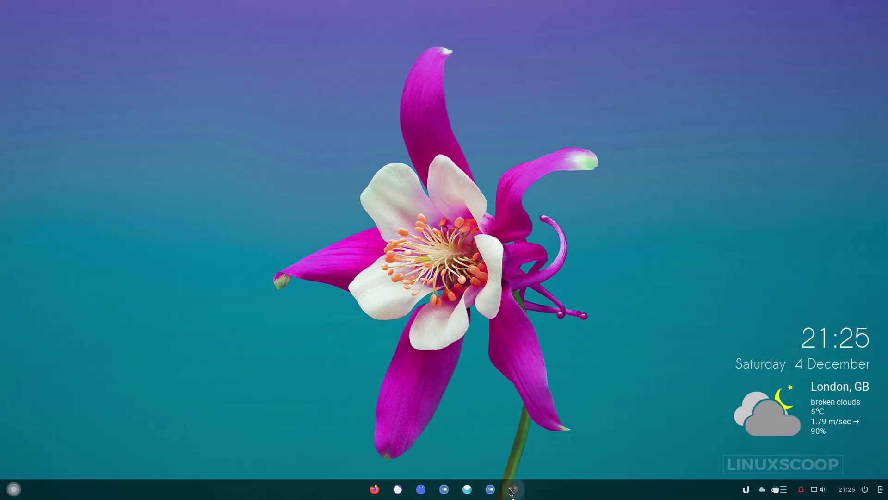
In a terminal, enter 'sudo apt install nautilus nautilus-admin nautilus-extension-gnome-terminal' using Tab completion.
click(513, 490)
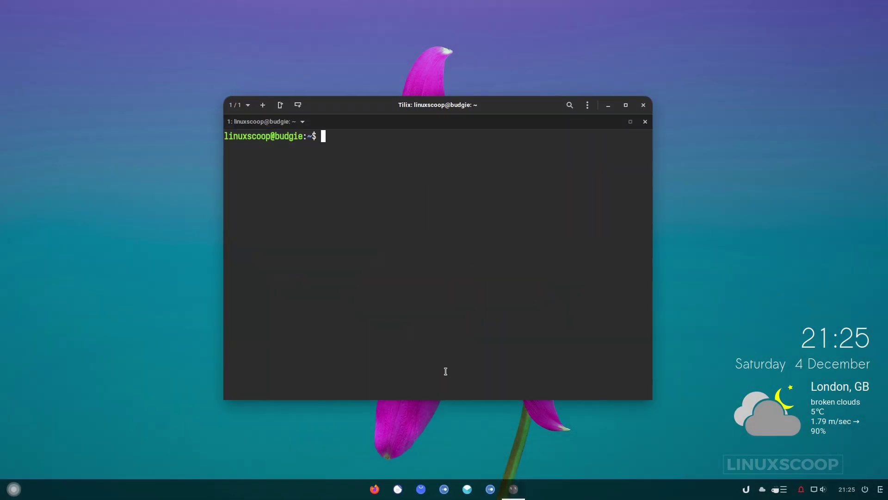
text(sudo apt in)
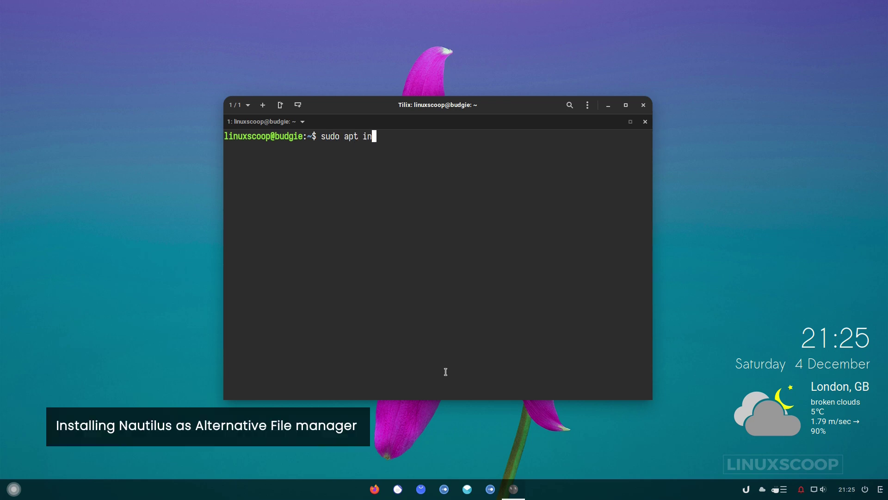
text(stall nautilus)
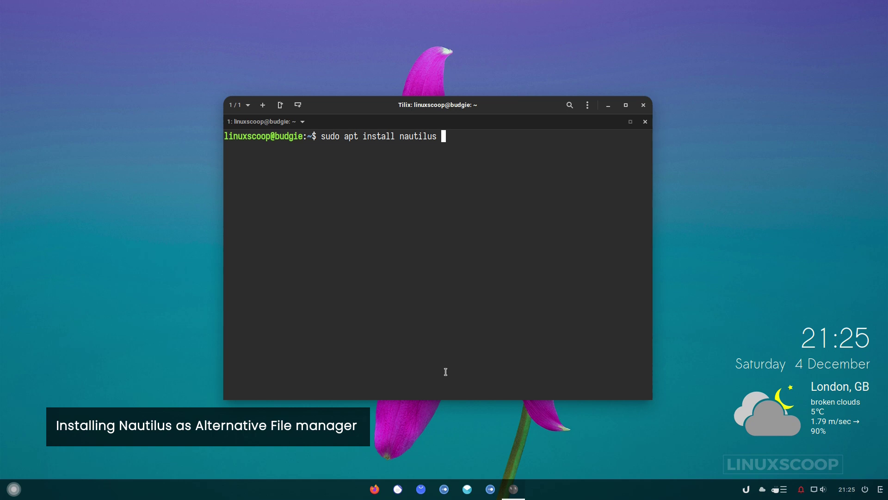
text( nautilus)
key(Tab)
key(Tab)
text(-adm)
key(Tab)
text(nautilus)
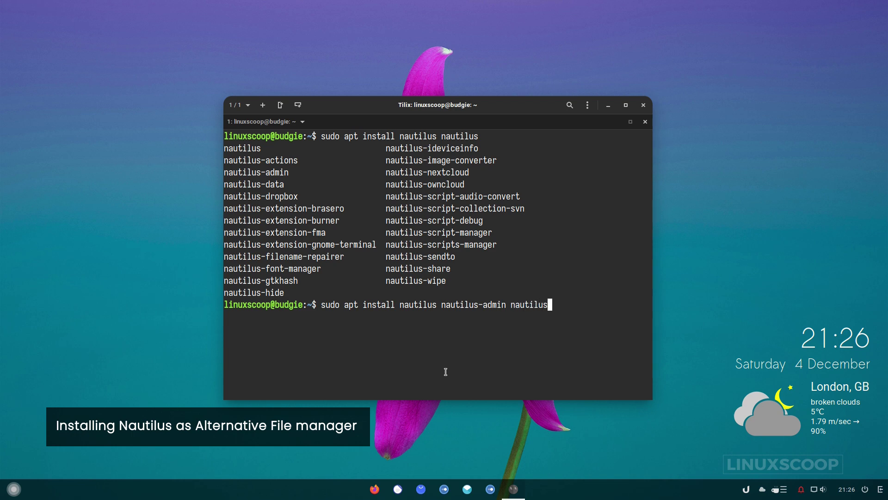
text(-ex)
key(Tab)
text(g)
key(Tab)
Run the install, enter the administrator password, and confirm with y.
key(Return)
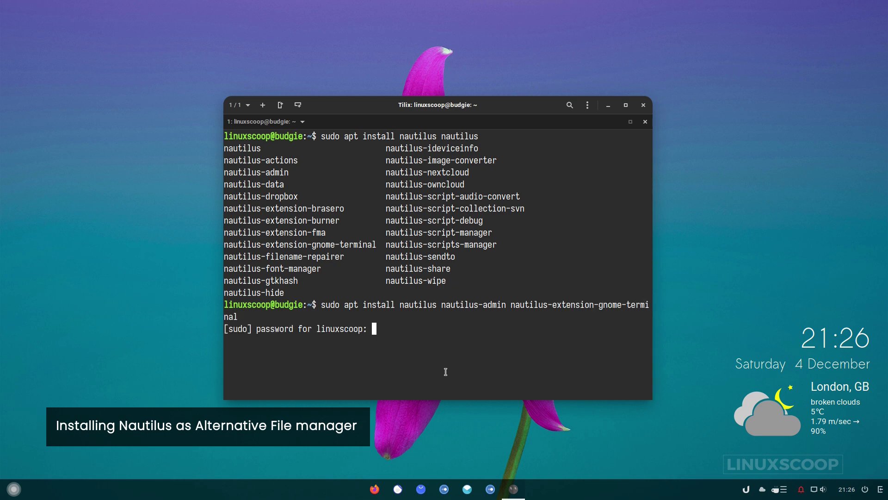
key(Return)
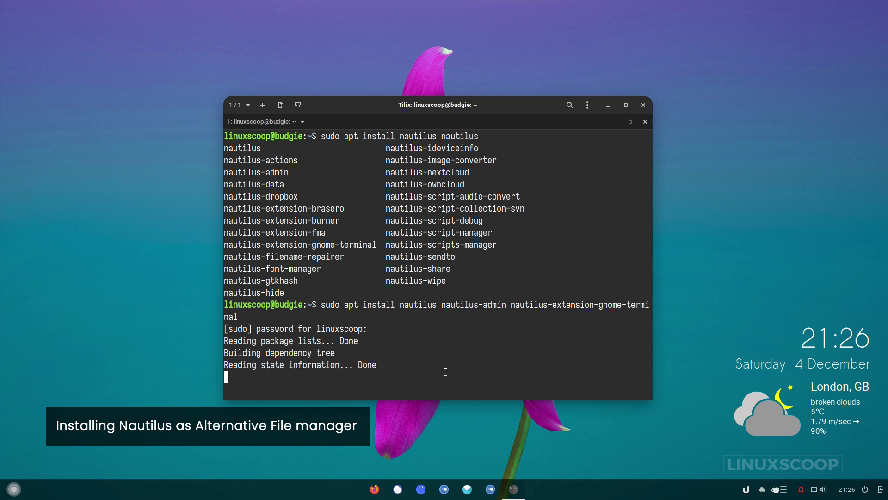
text(y)
key(Return)
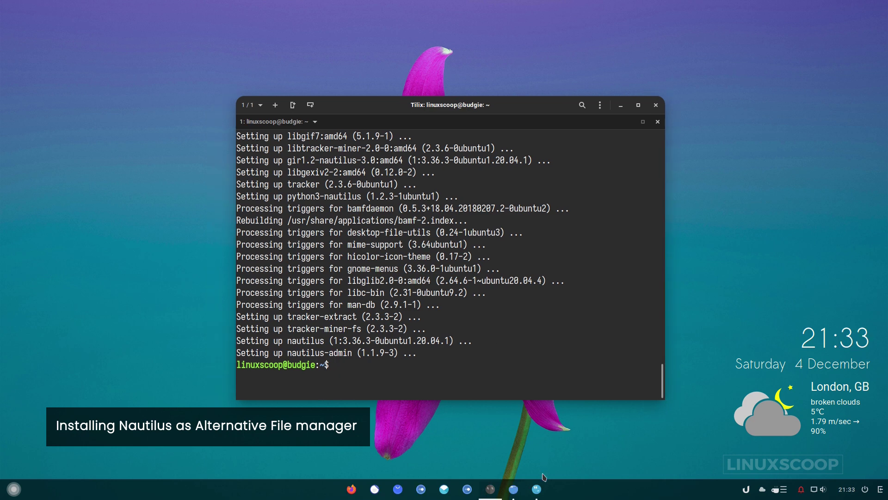
Copy the xdg-mime default nautilus.desktop command from the notes and run it in Tilix.
click(537, 489)
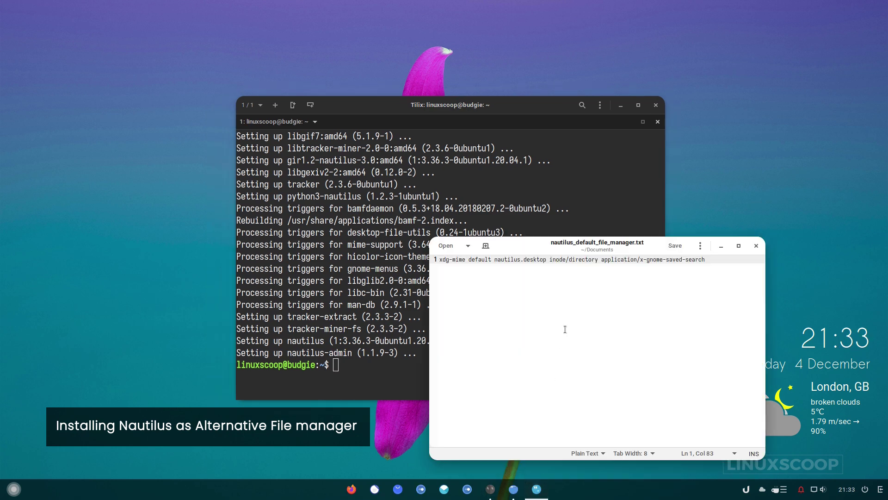
drag(700, 259, 439, 259)
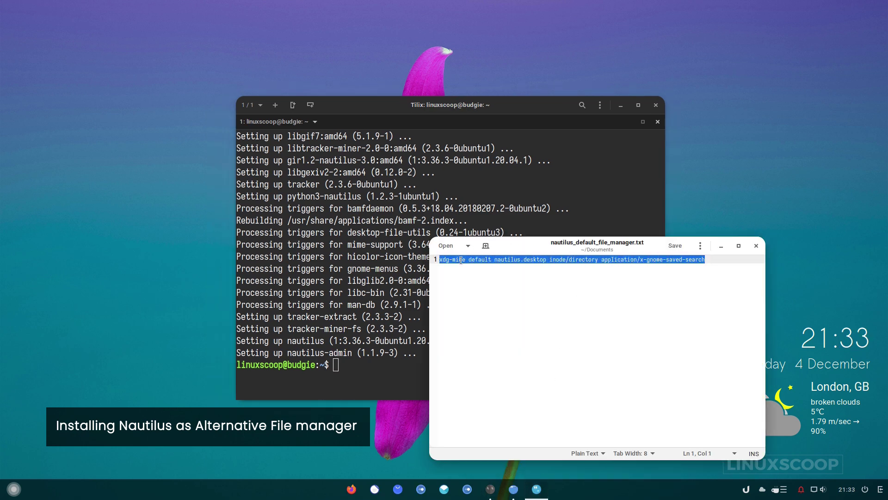
right_click(462, 262)
click(491, 314)
click(326, 300)
right_click(327, 300)
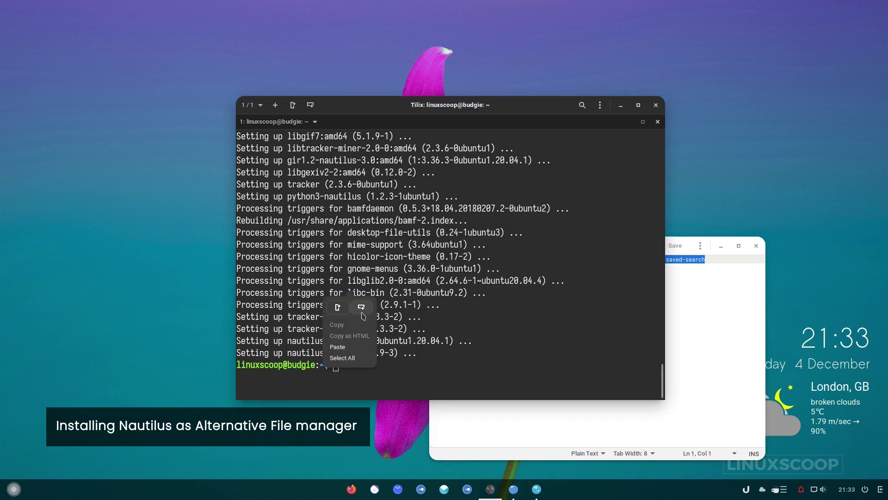
click(355, 348)
key(Return)
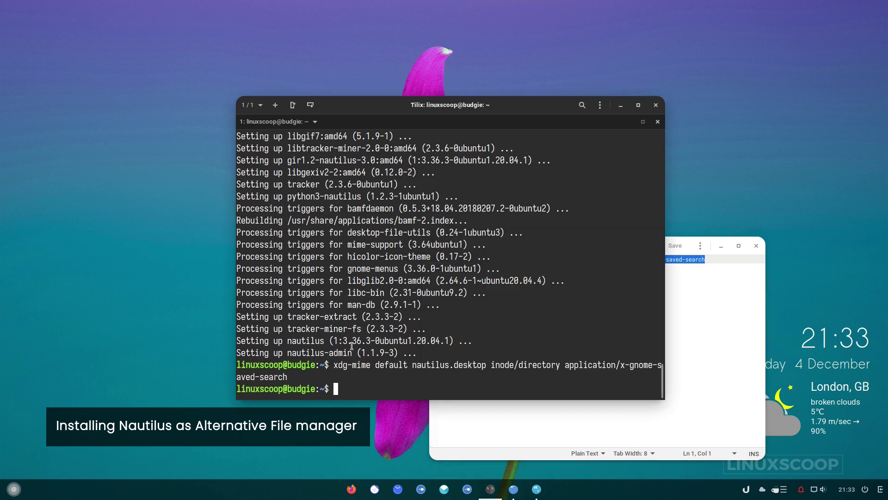
click(351, 489)
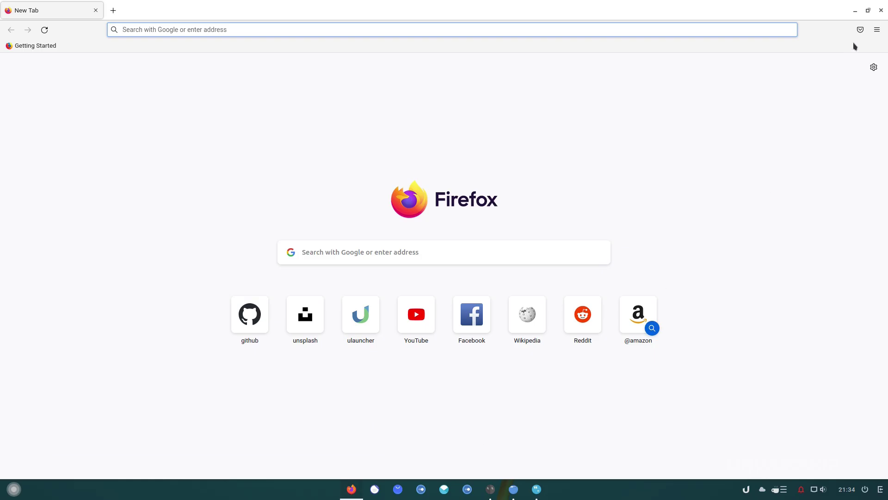
click(877, 30)
click(813, 150)
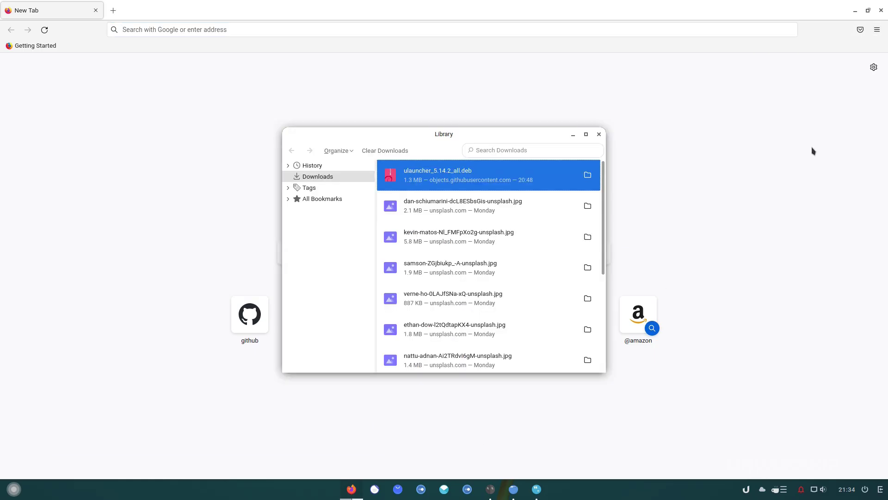
click(588, 175)
click(491, 238)
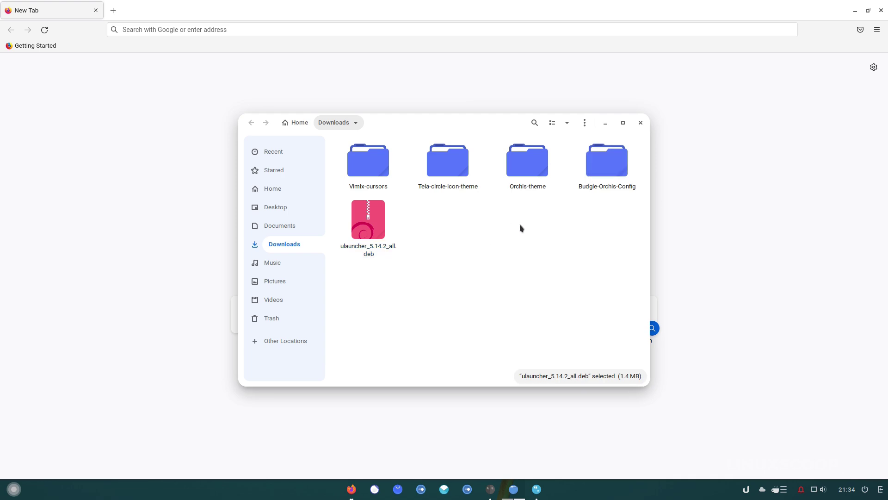
click(585, 124)
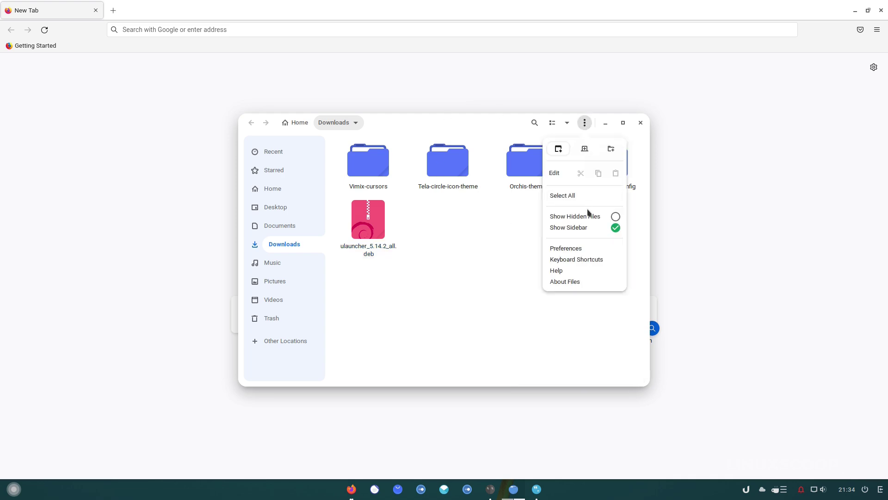
click(553, 318)
click(641, 123)
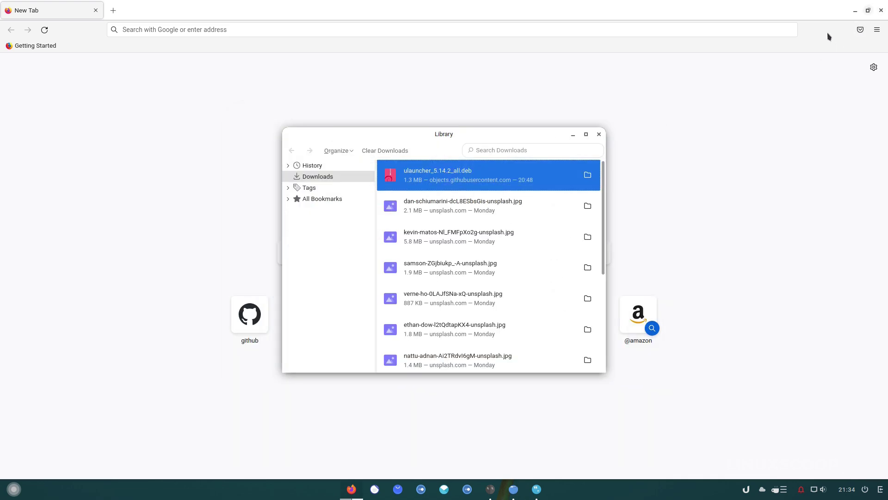
click(599, 134)
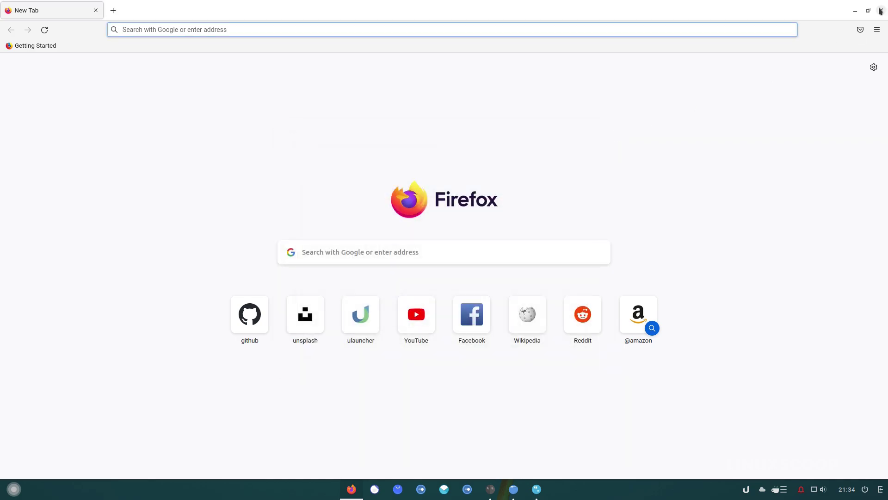
click(881, 10)
Run 'sudo apt remove nemo' and confirm with y to remove nemo and nemo-fileroller.
text(sudo)
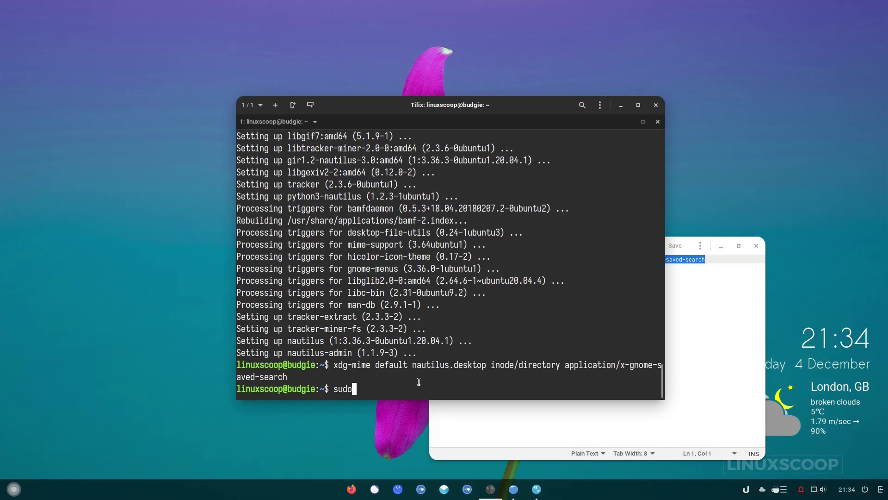
text( apt remove nemo)
key(Tab)
key(Tab)
key(Tab)
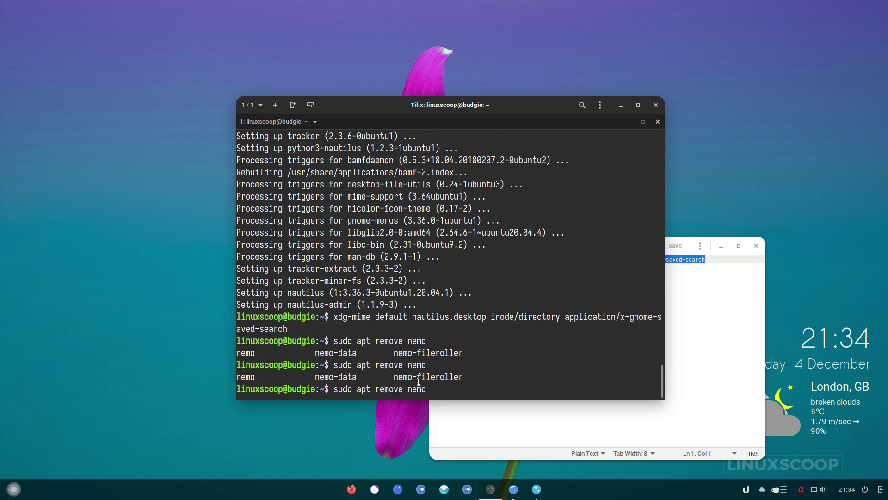
key(Return)
text(y)
key(Return)
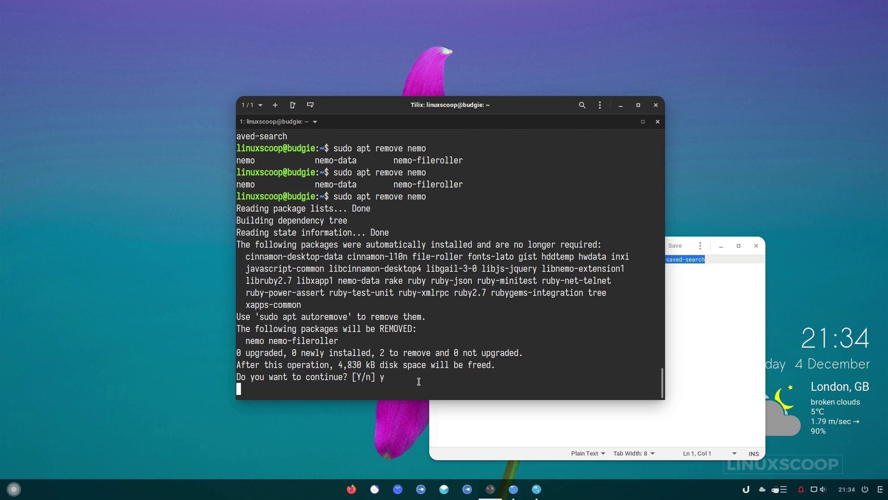